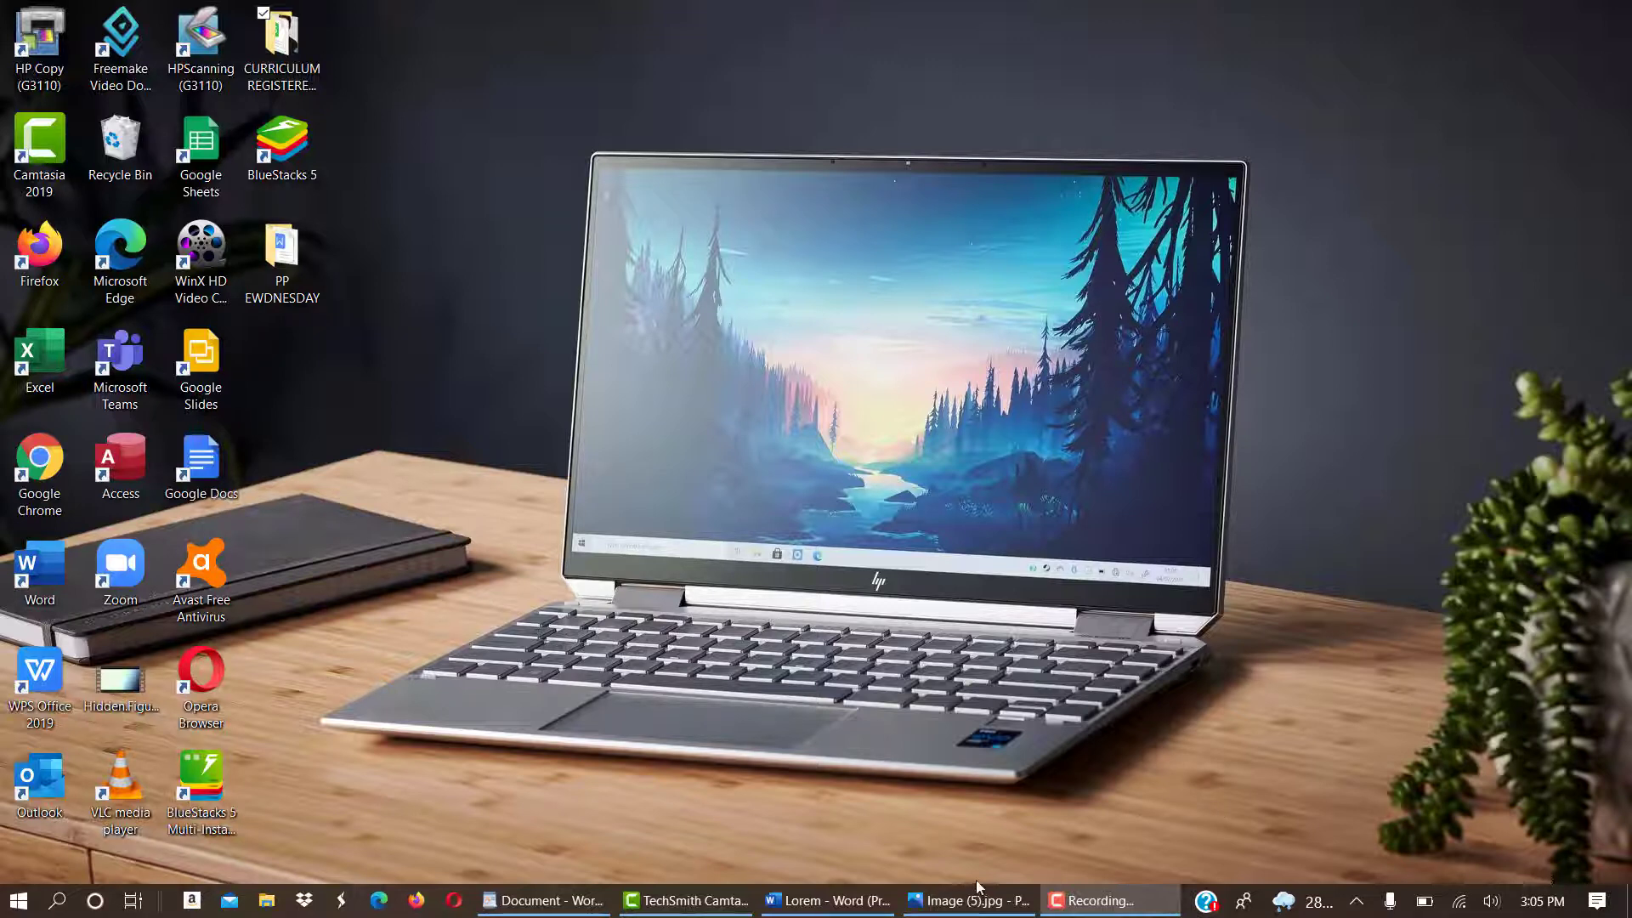
Return to the Lorem document and view the comment 'Add a tittle to your document.'
{"action": "left_click", "coordinate": [840, 907]}
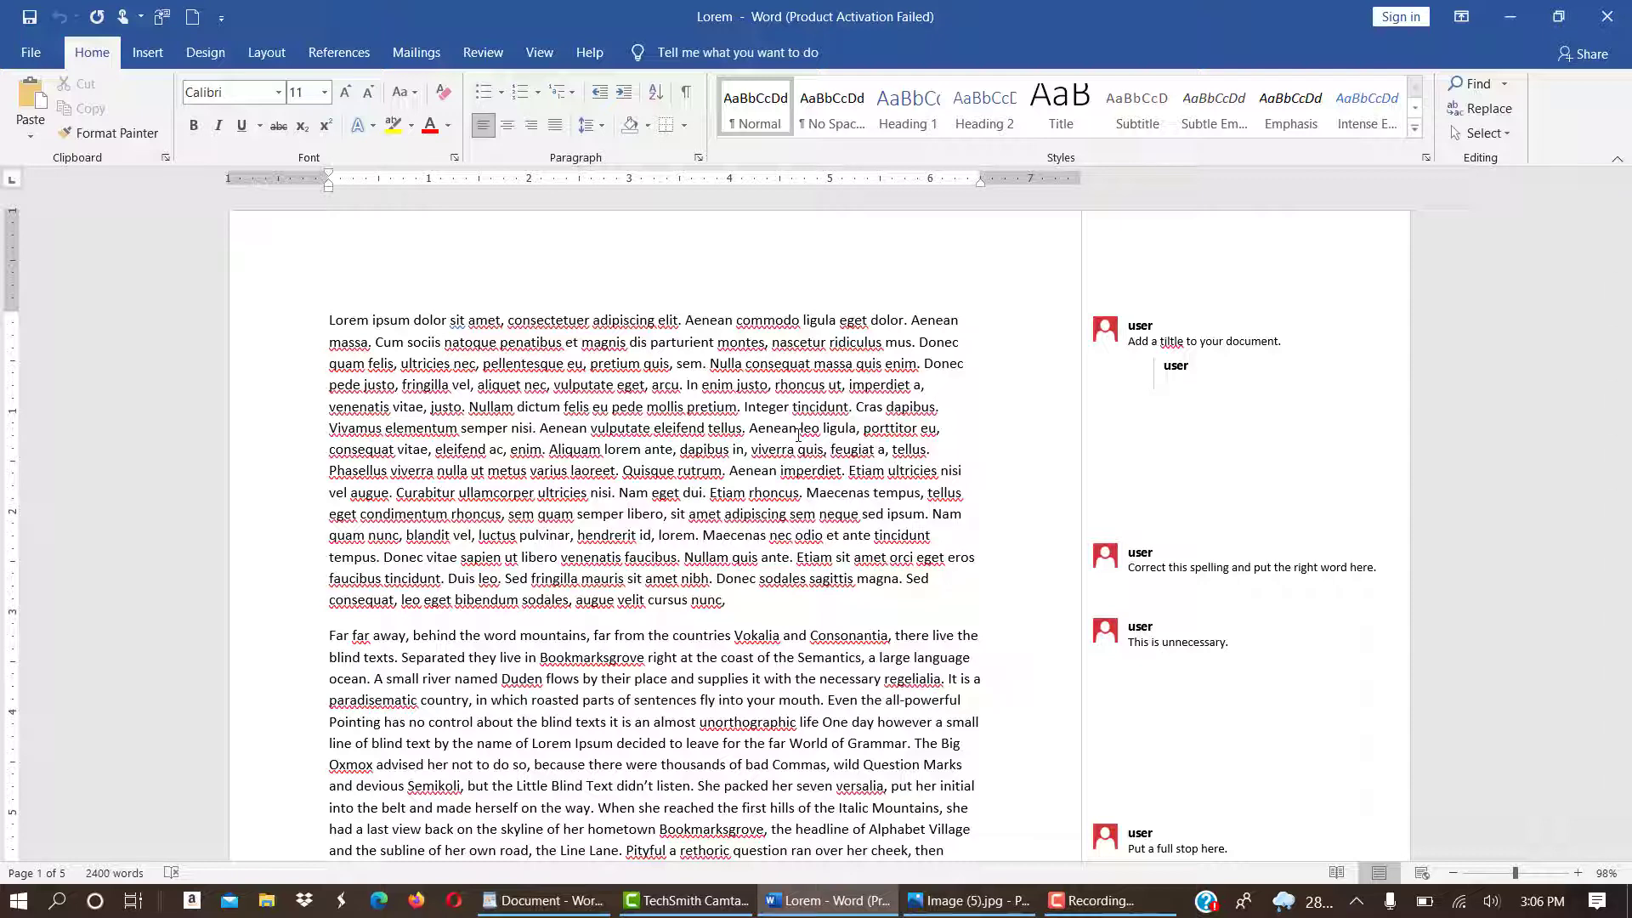
{"action": "left_click", "coordinate": [1143, 348]}
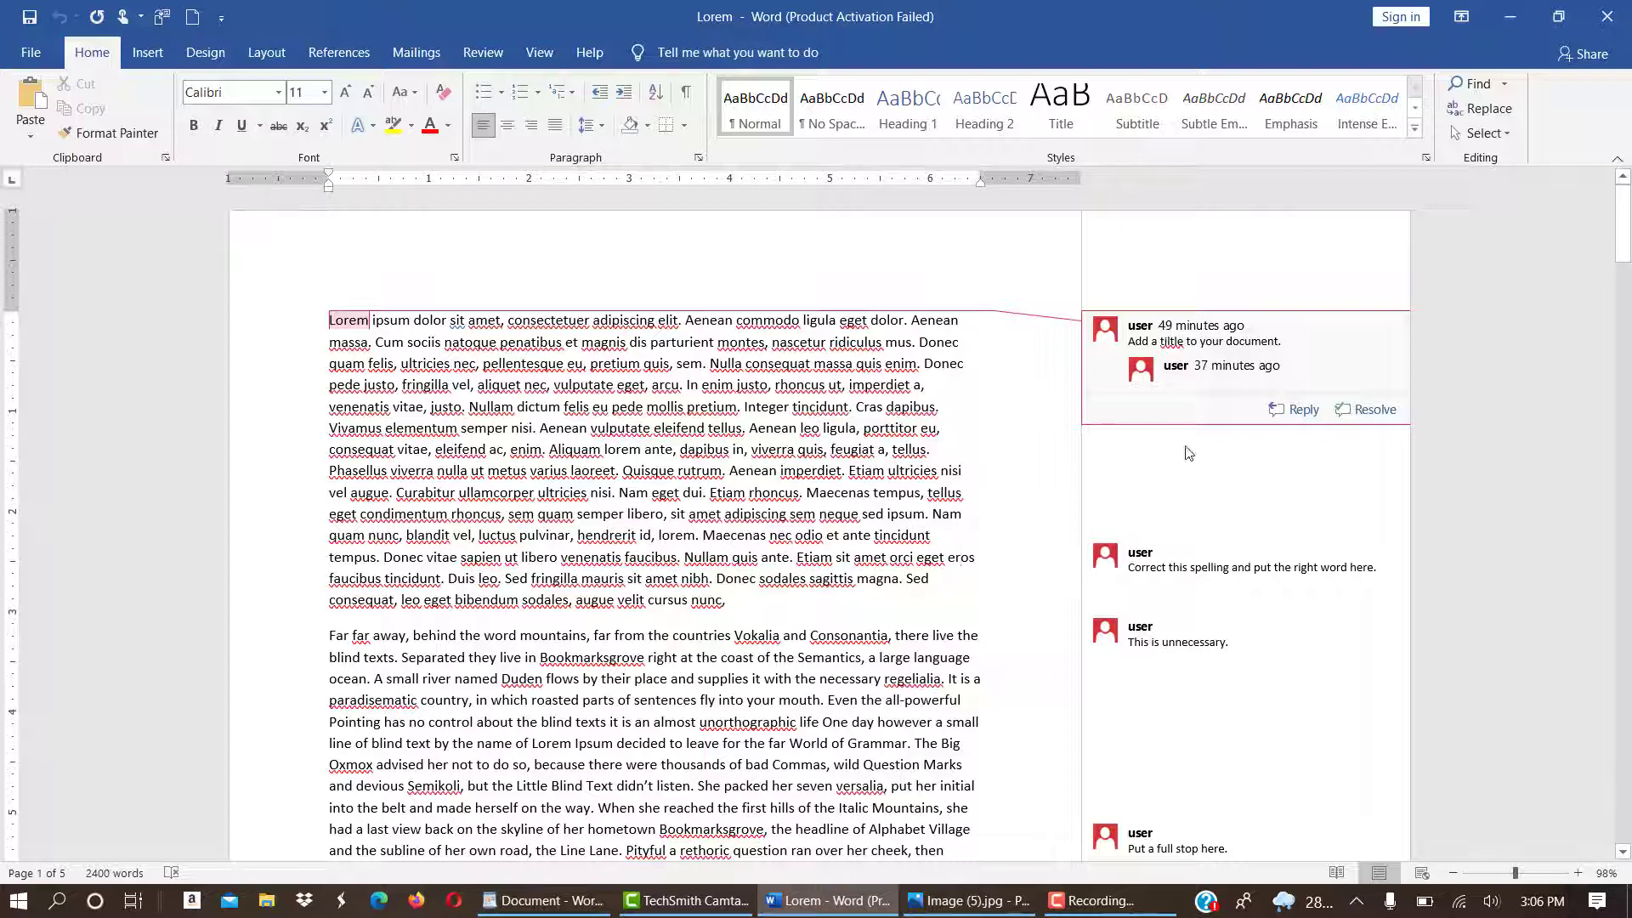
{"action": "left_click", "coordinate": [1191, 567]}
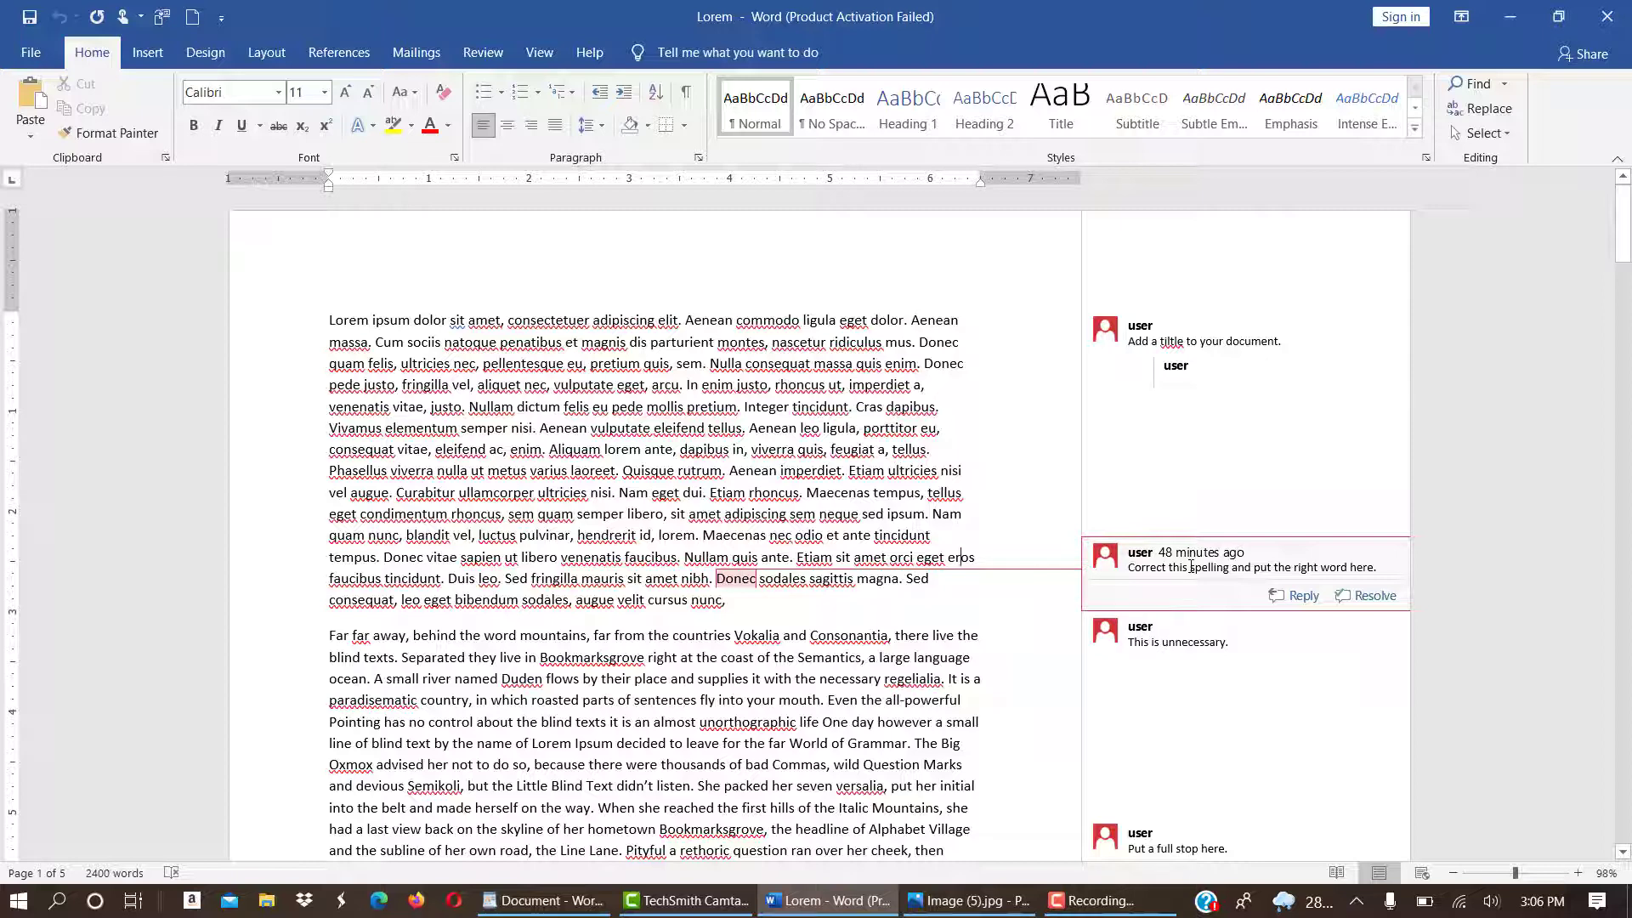
{"action": "scroll", "coordinate": [1190, 567], "scroll_direction": "down", "scroll_amount": 3}
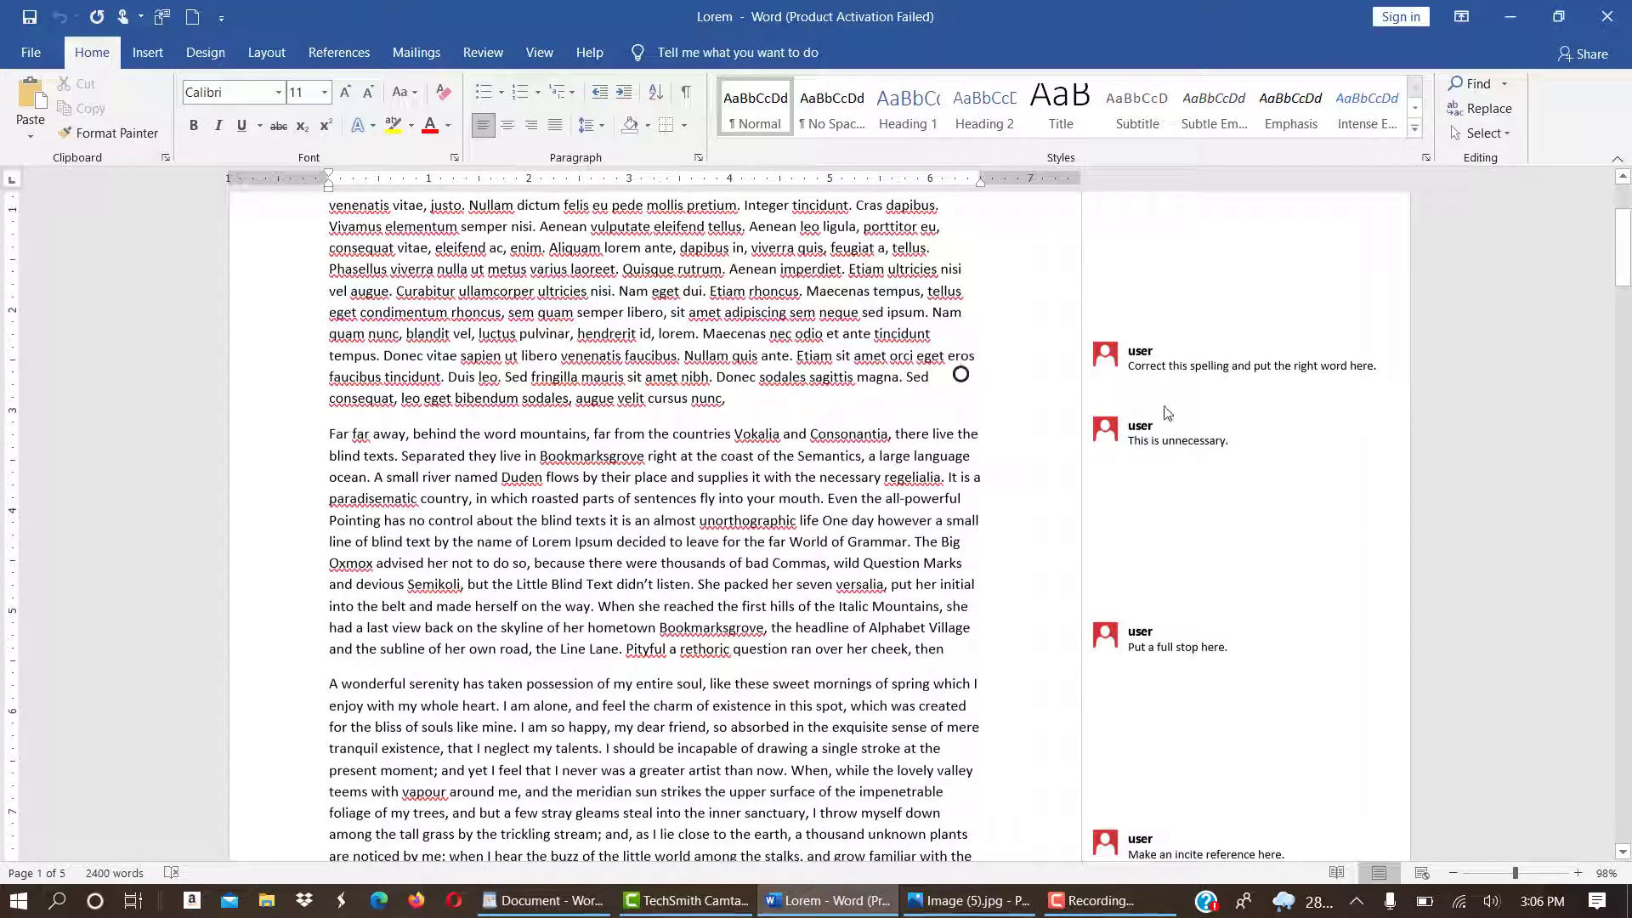
{"action": "left_click", "coordinate": [1134, 442]}
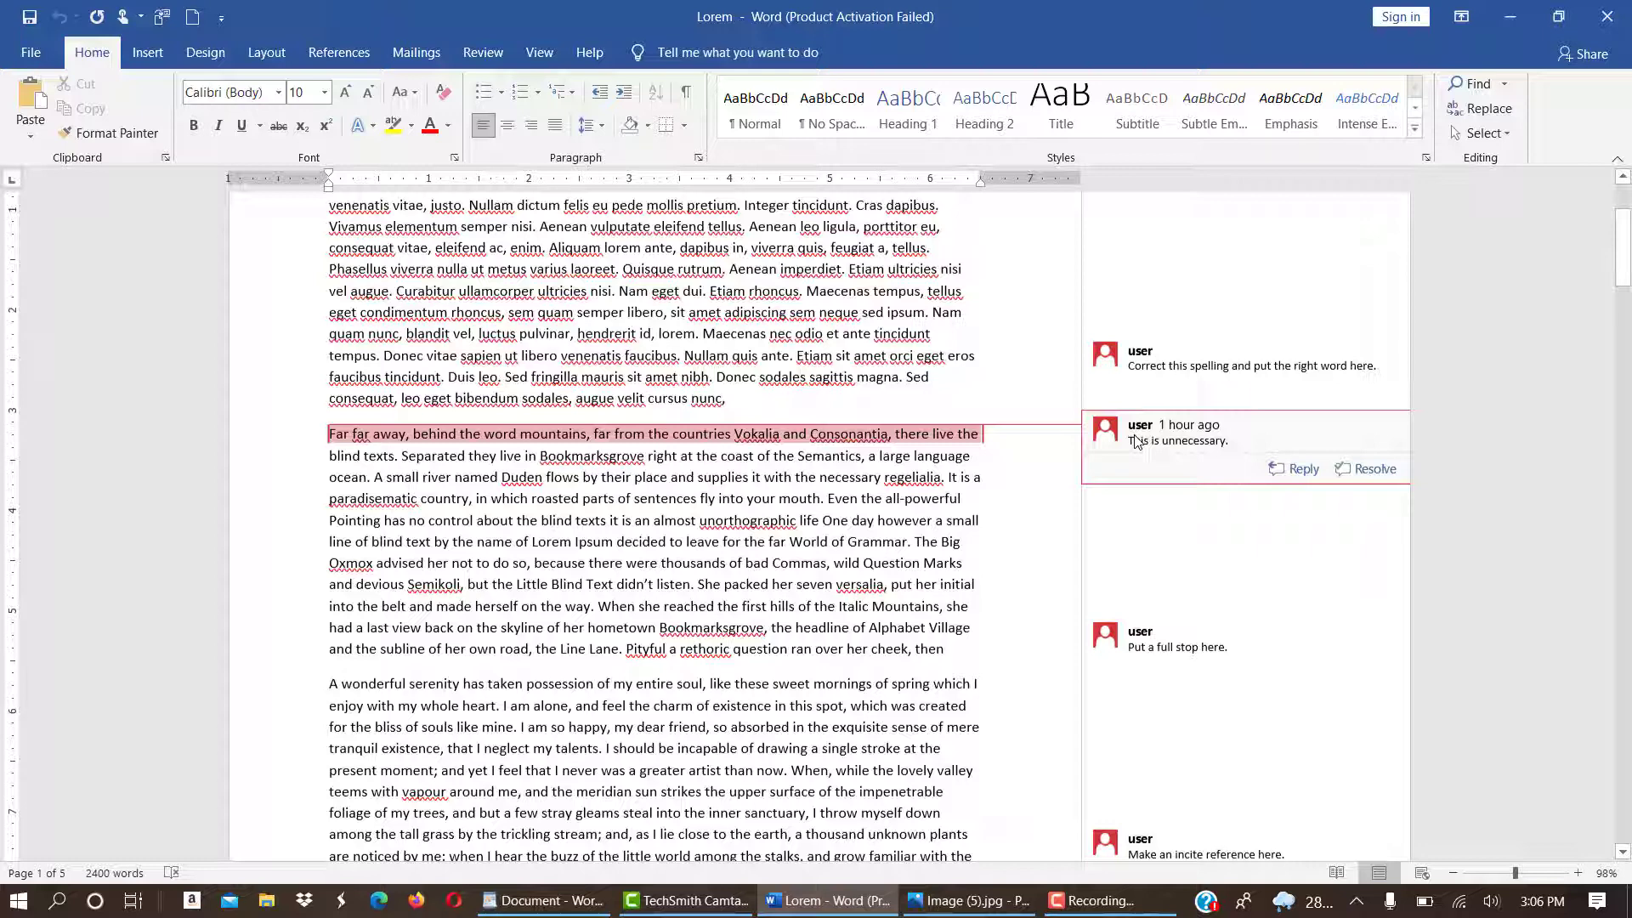
{"action": "scroll", "coordinate": [1135, 442], "scroll_direction": "down", "scroll_amount": 2}
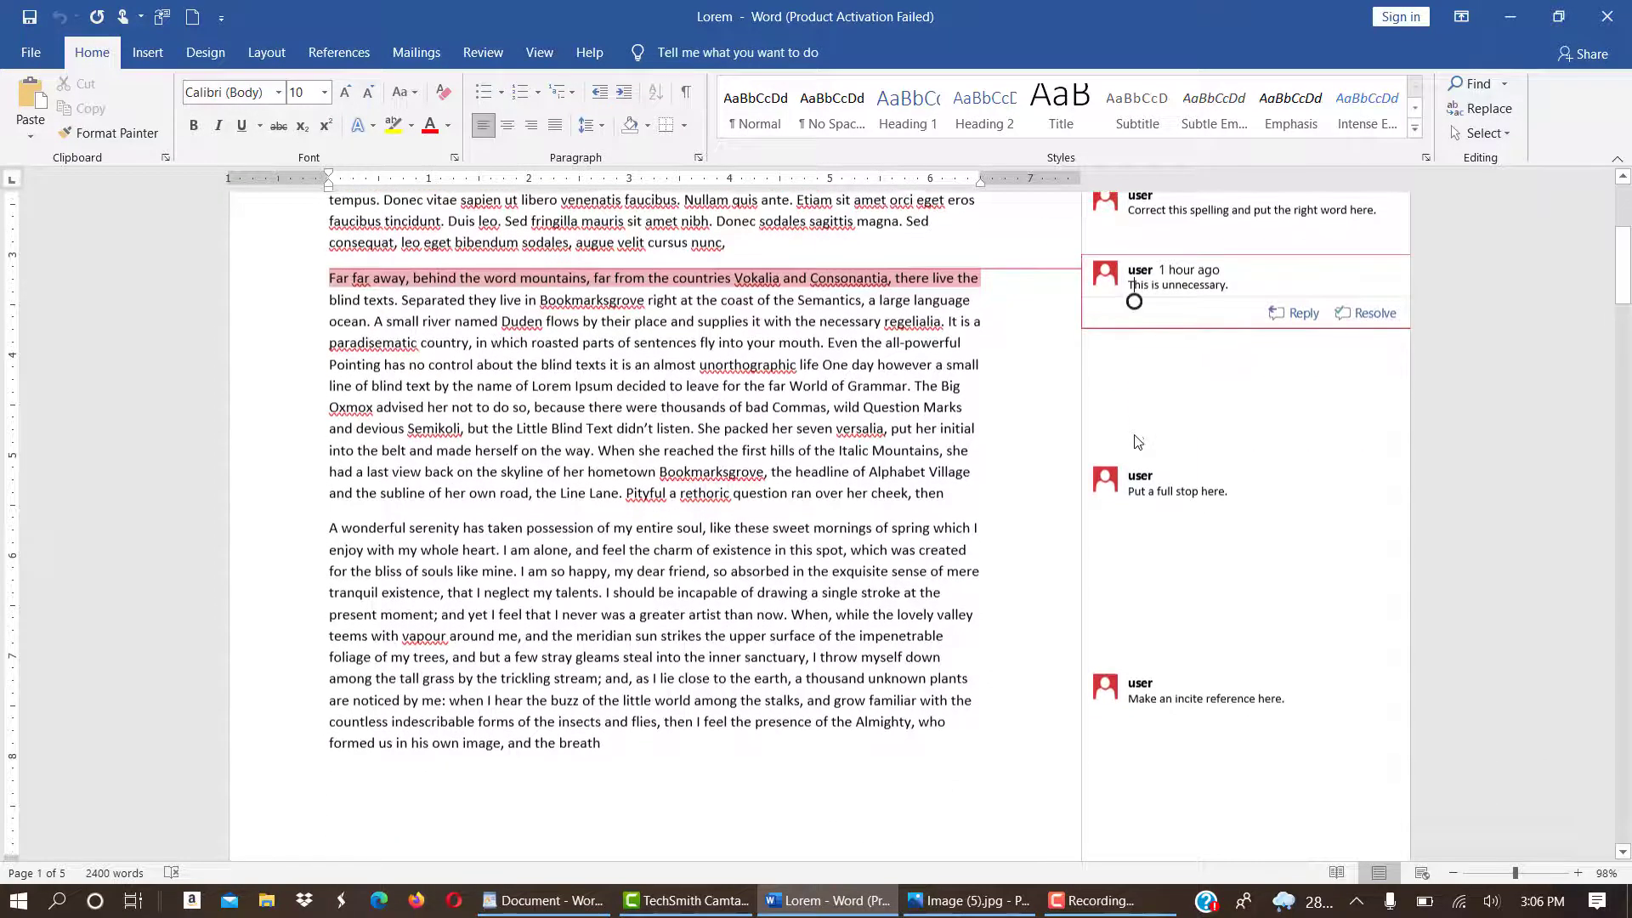
{"action": "left_click", "coordinate": [1176, 501]}
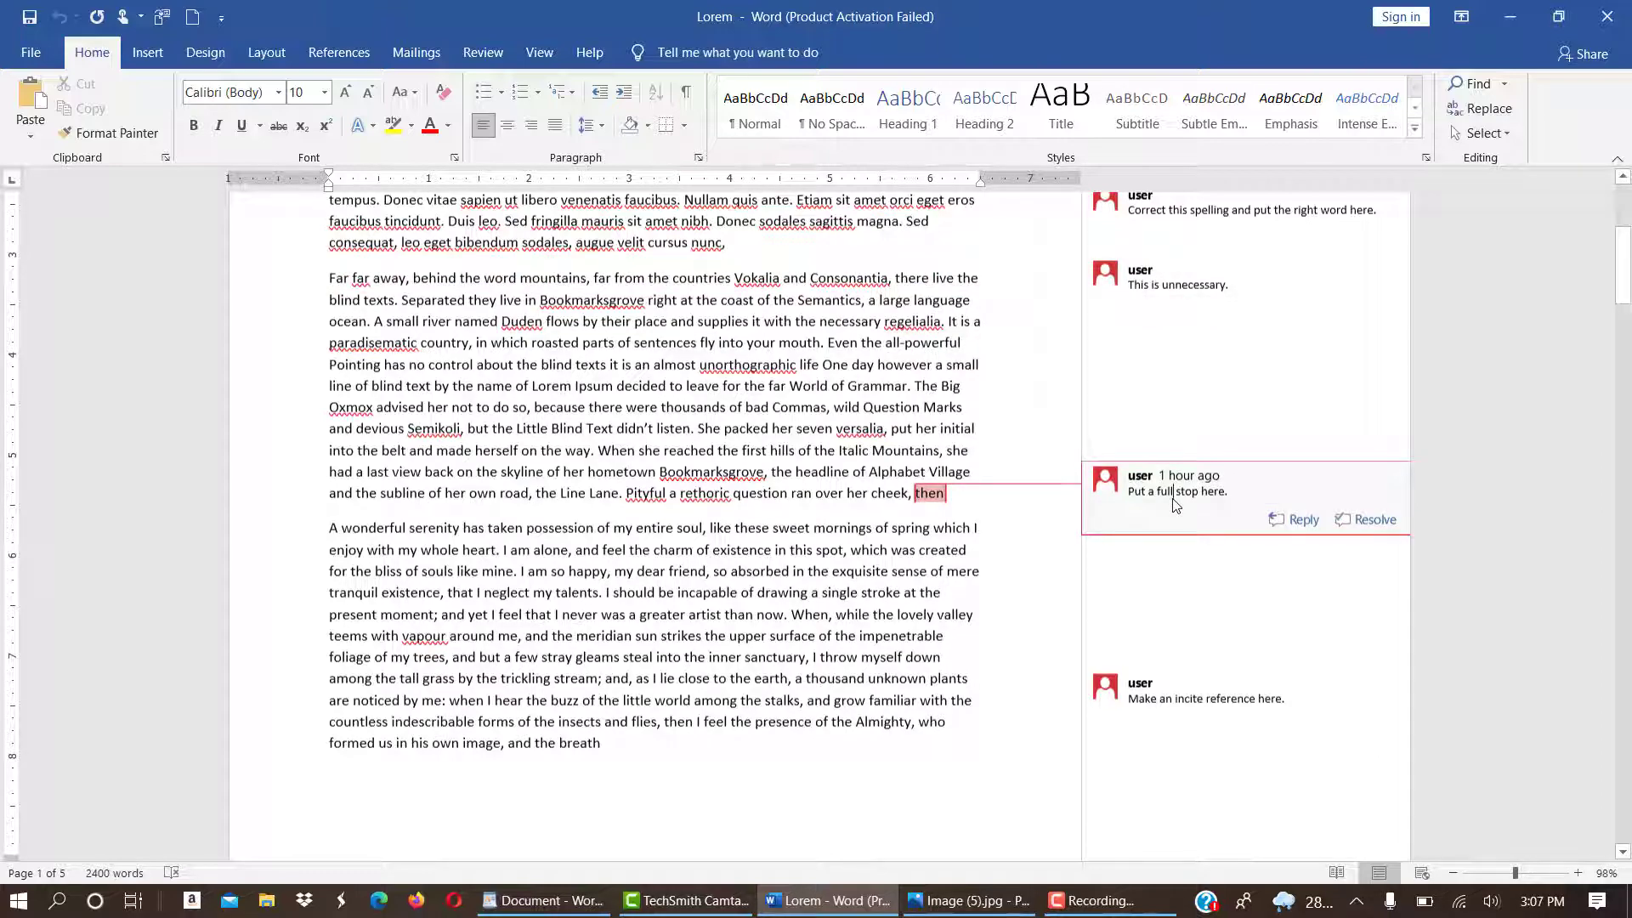
{"action": "scroll", "coordinate": [1175, 504], "scroll_direction": "down", "scroll_amount": 6}
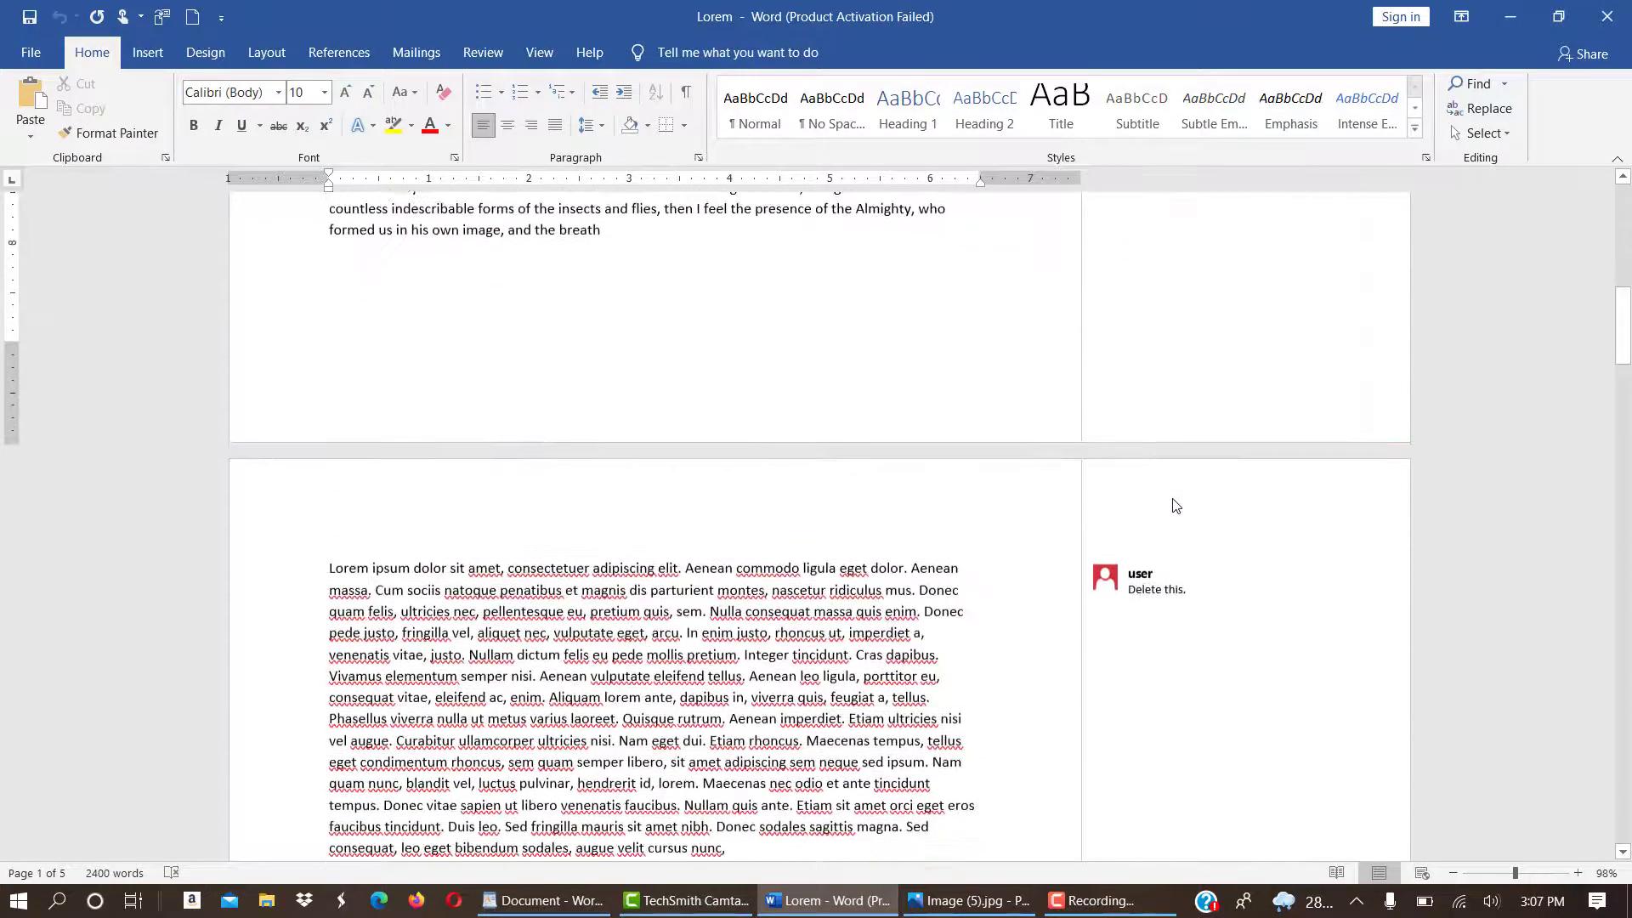
{"action": "scroll", "coordinate": [1175, 504], "scroll_direction": "up", "scroll_amount": 4}
{"action": "left_click", "coordinate": [1175, 504]}
{"action": "scroll", "coordinate": [1176, 504], "scroll_direction": "up", "scroll_amount": 8}
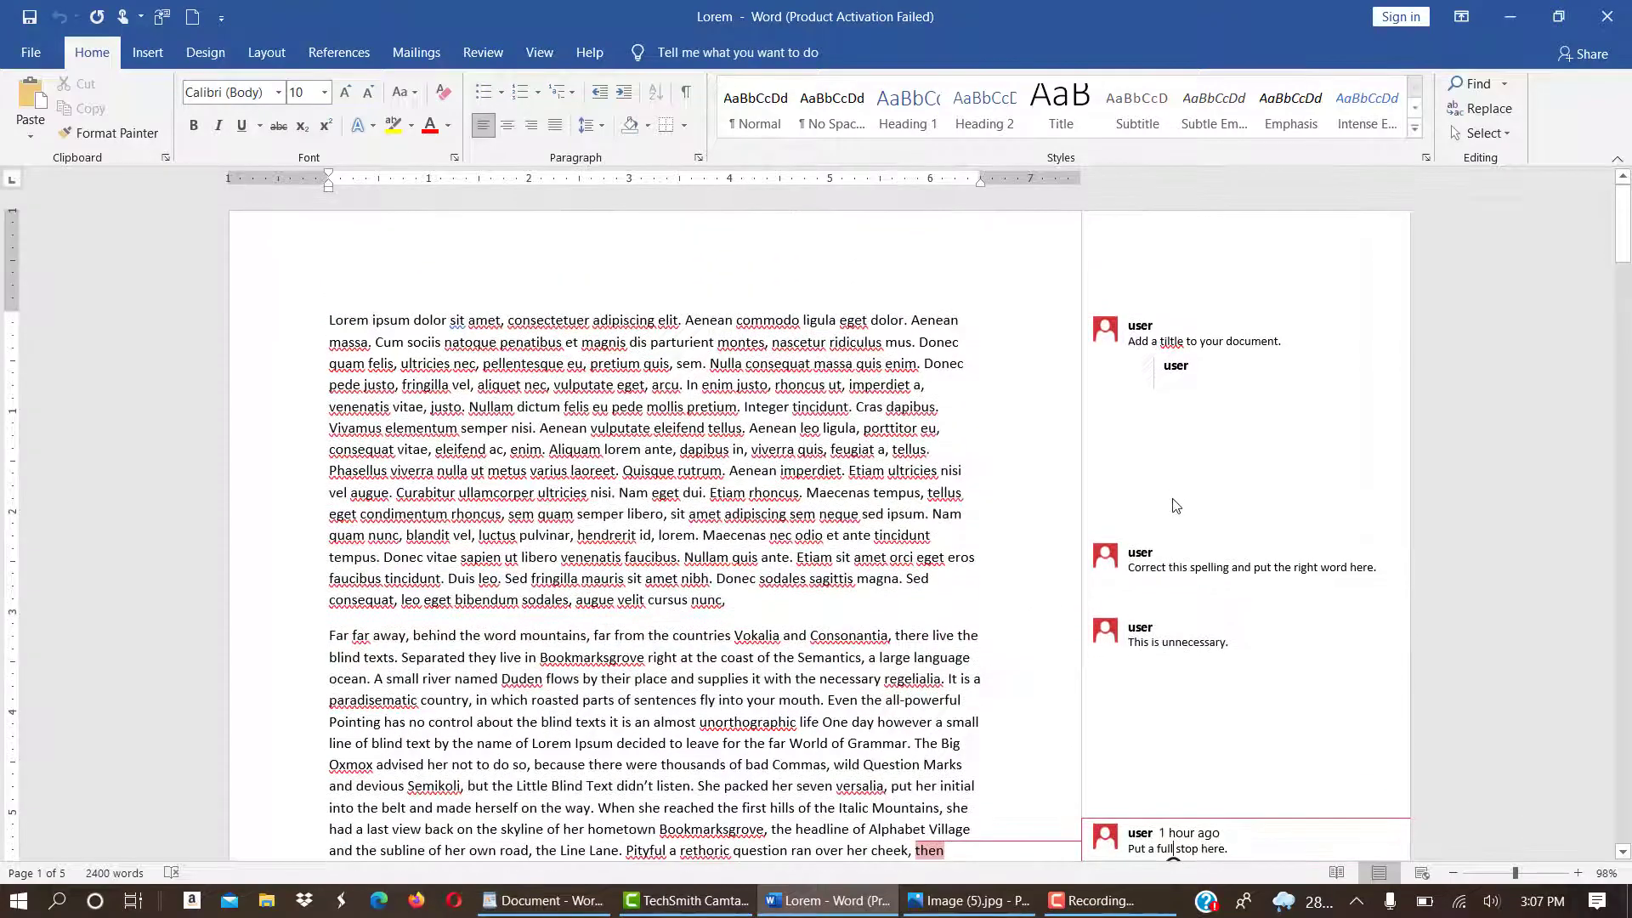
{"action": "scroll", "coordinate": [1176, 506], "scroll_direction": "down", "scroll_amount": 10}
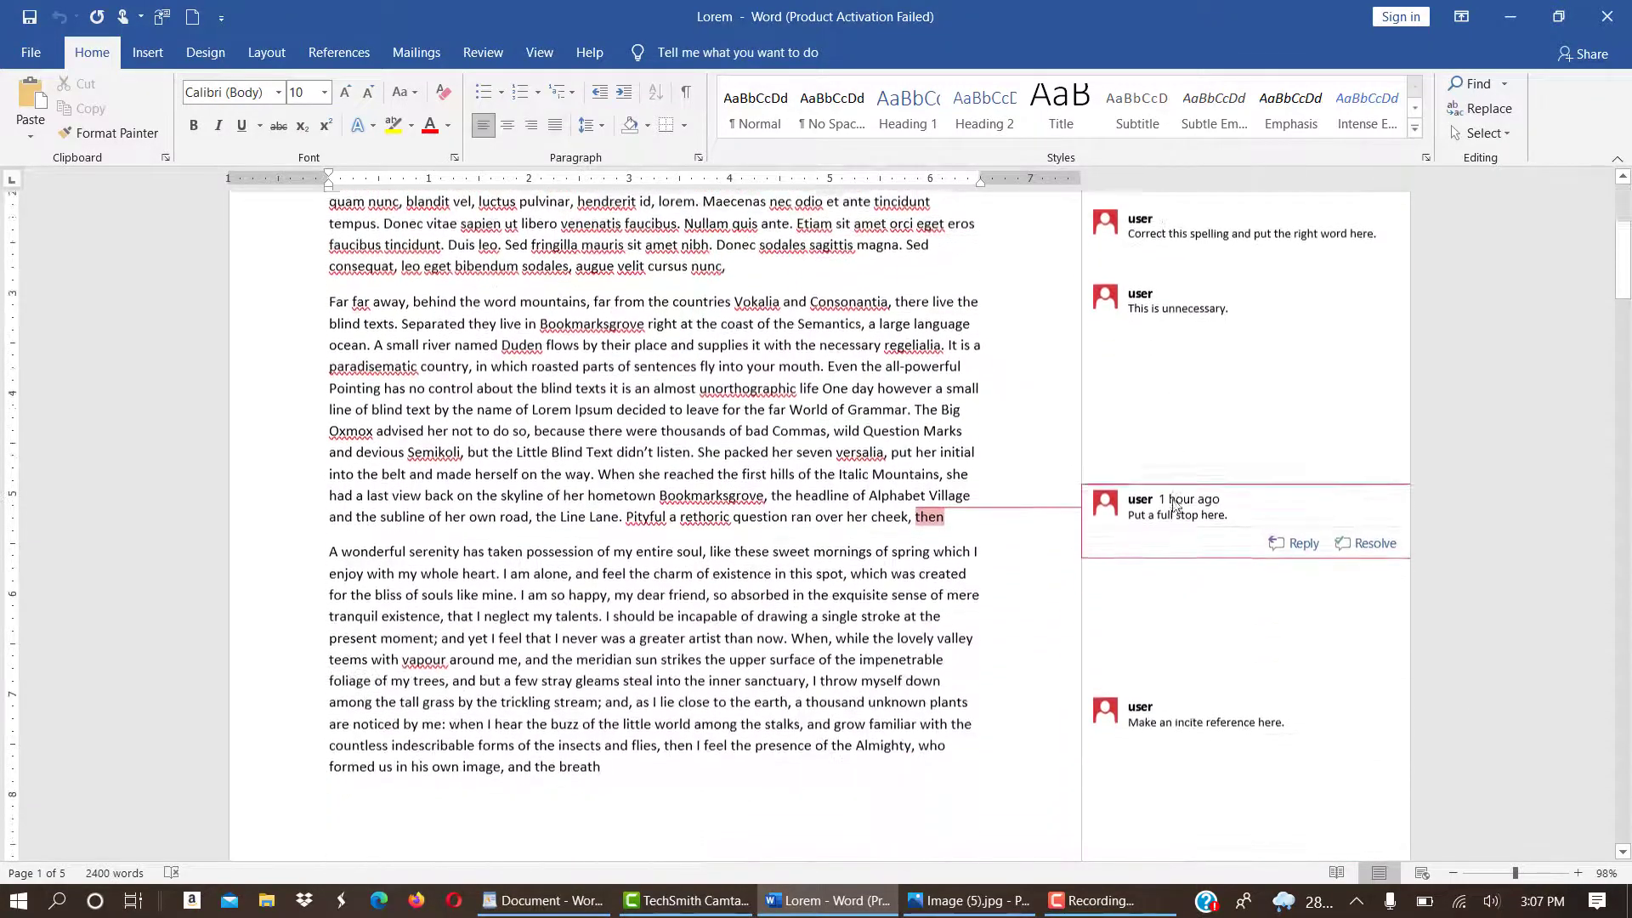
{"action": "scroll", "coordinate": [1175, 506], "scroll_direction": "down", "scroll_amount": 5}
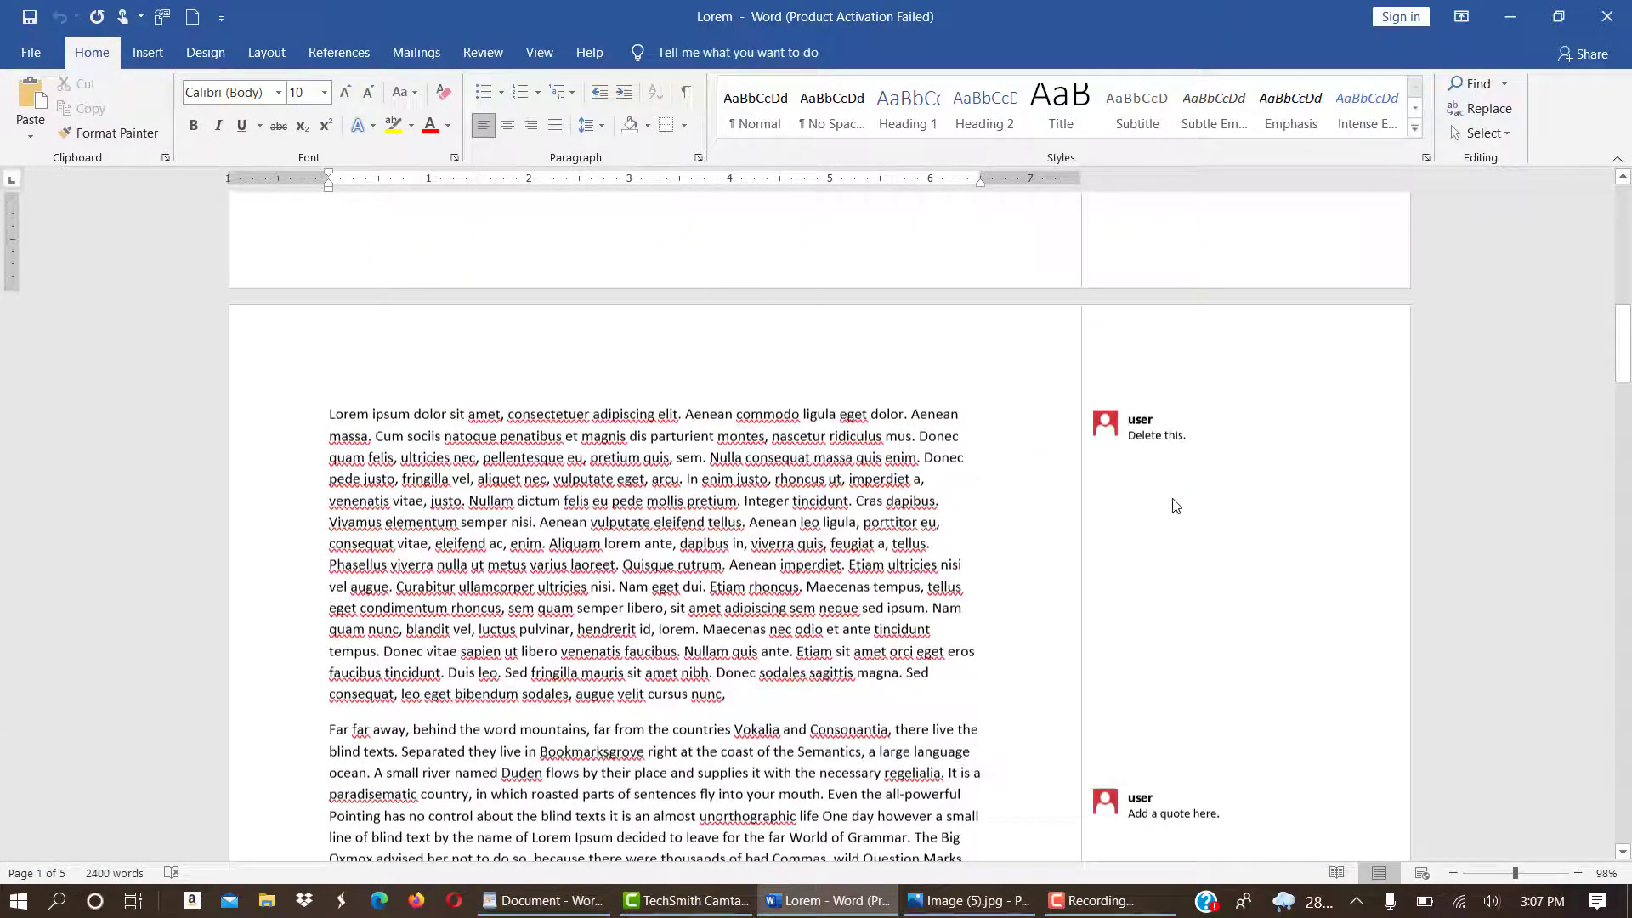
{"action": "scroll", "coordinate": [1175, 506], "scroll_direction": "down", "scroll_amount": 3}
{"action": "scroll", "coordinate": [1175, 506], "scroll_direction": "up", "scroll_amount": 5}
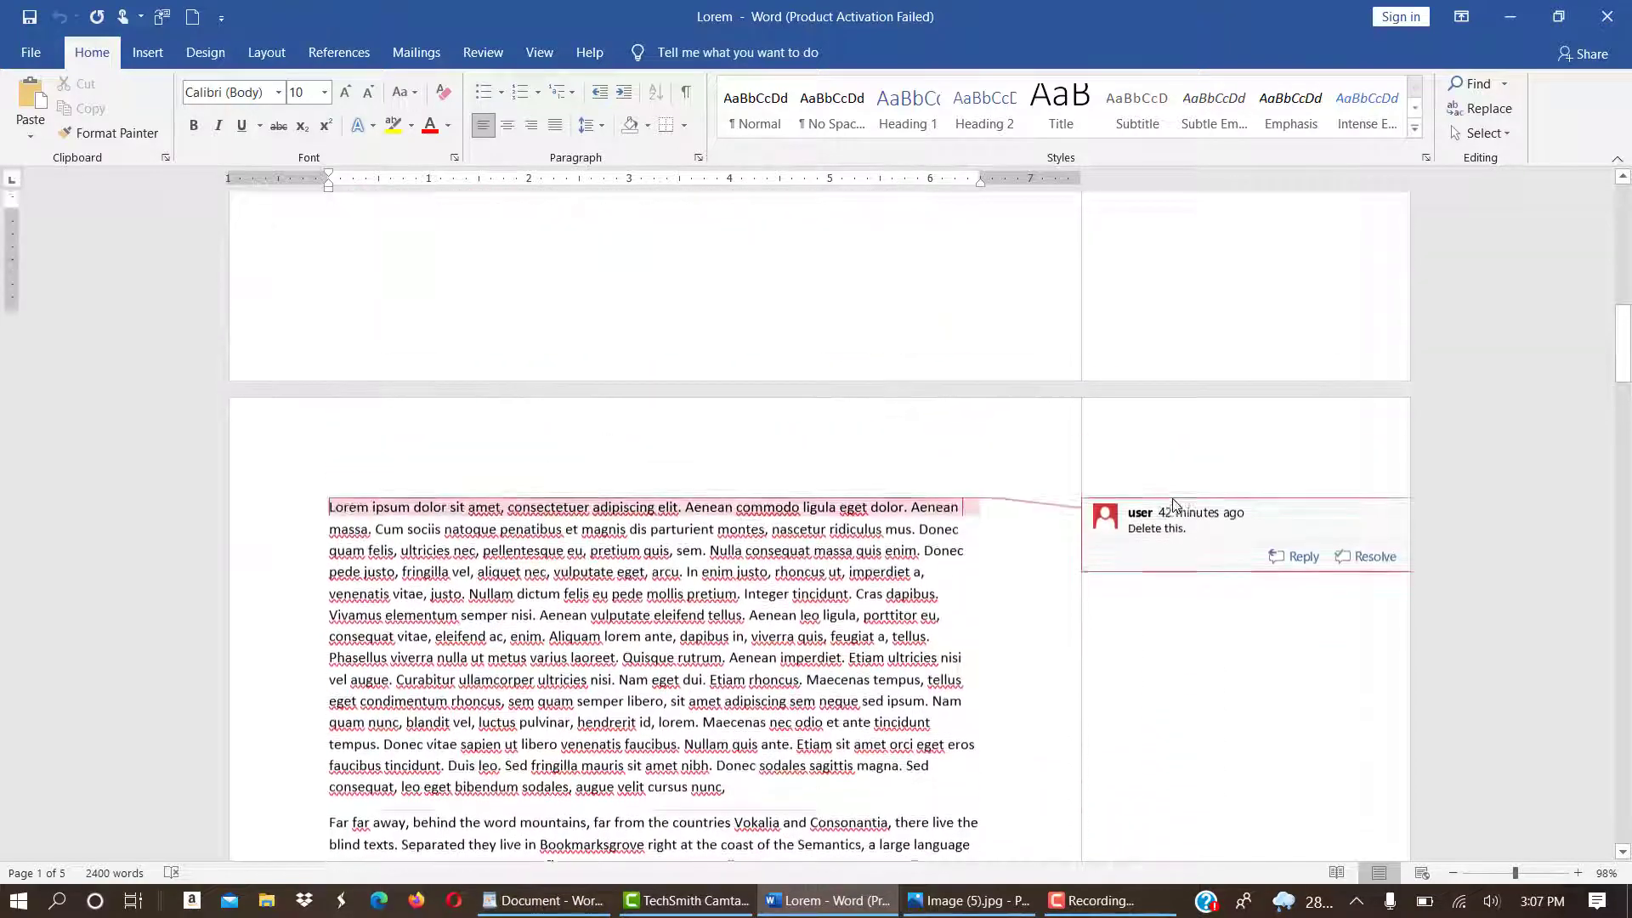
{"action": "scroll", "coordinate": [1175, 506], "scroll_direction": "up", "scroll_amount": 12}
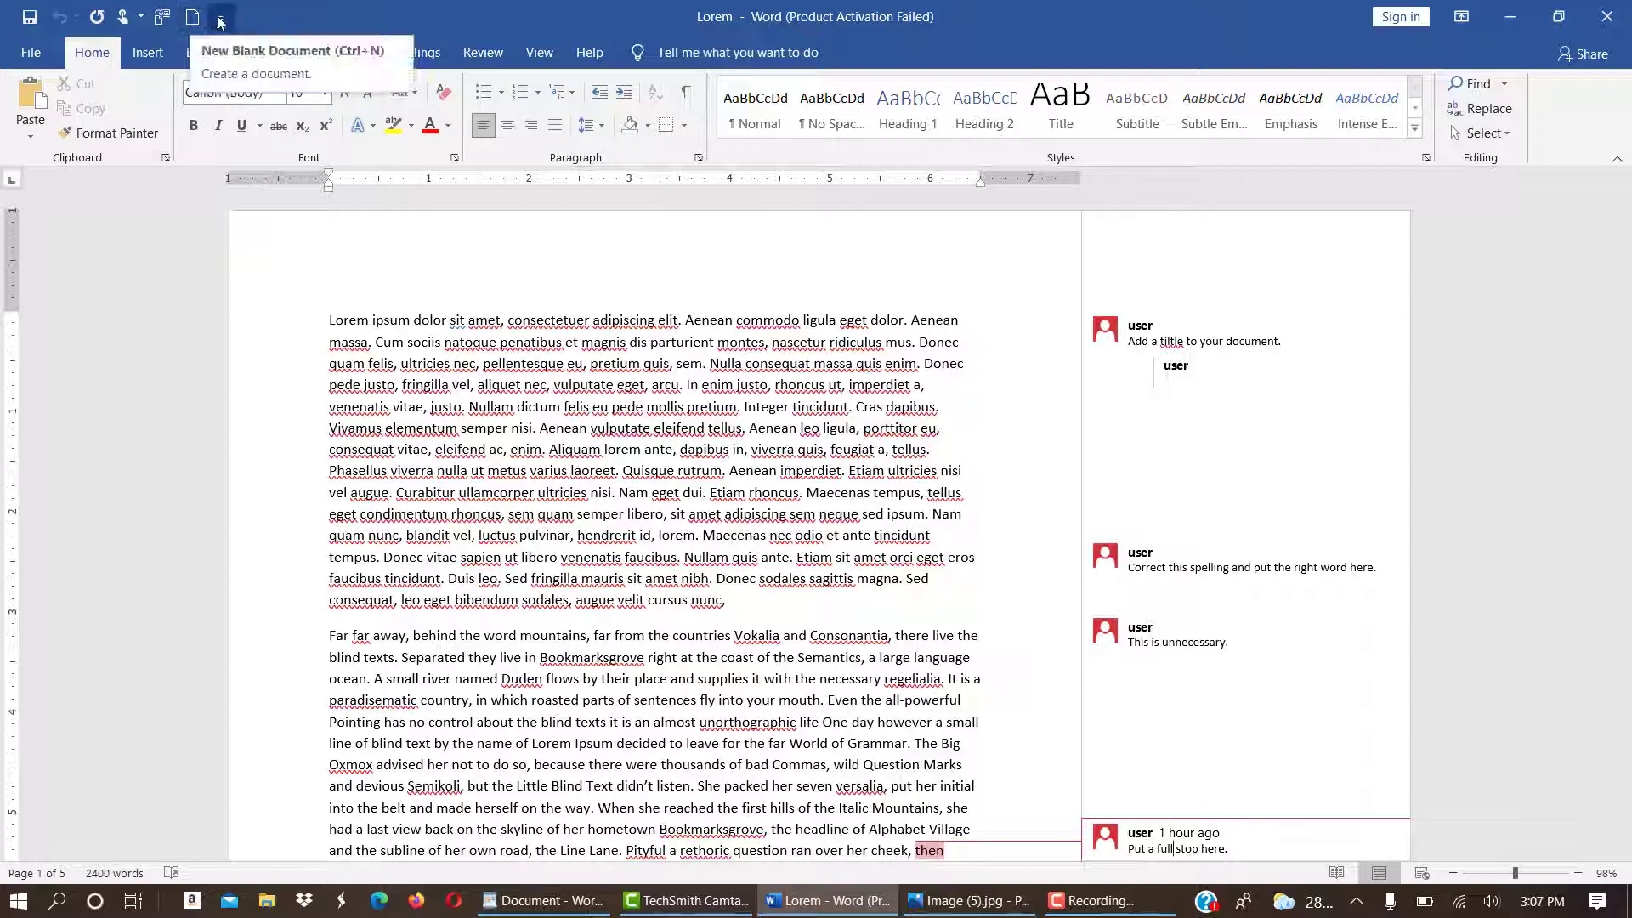
Remove the New shortcut from the Quick Access Toolbar and add it back
{"action": "left_click", "coordinate": [222, 23]}
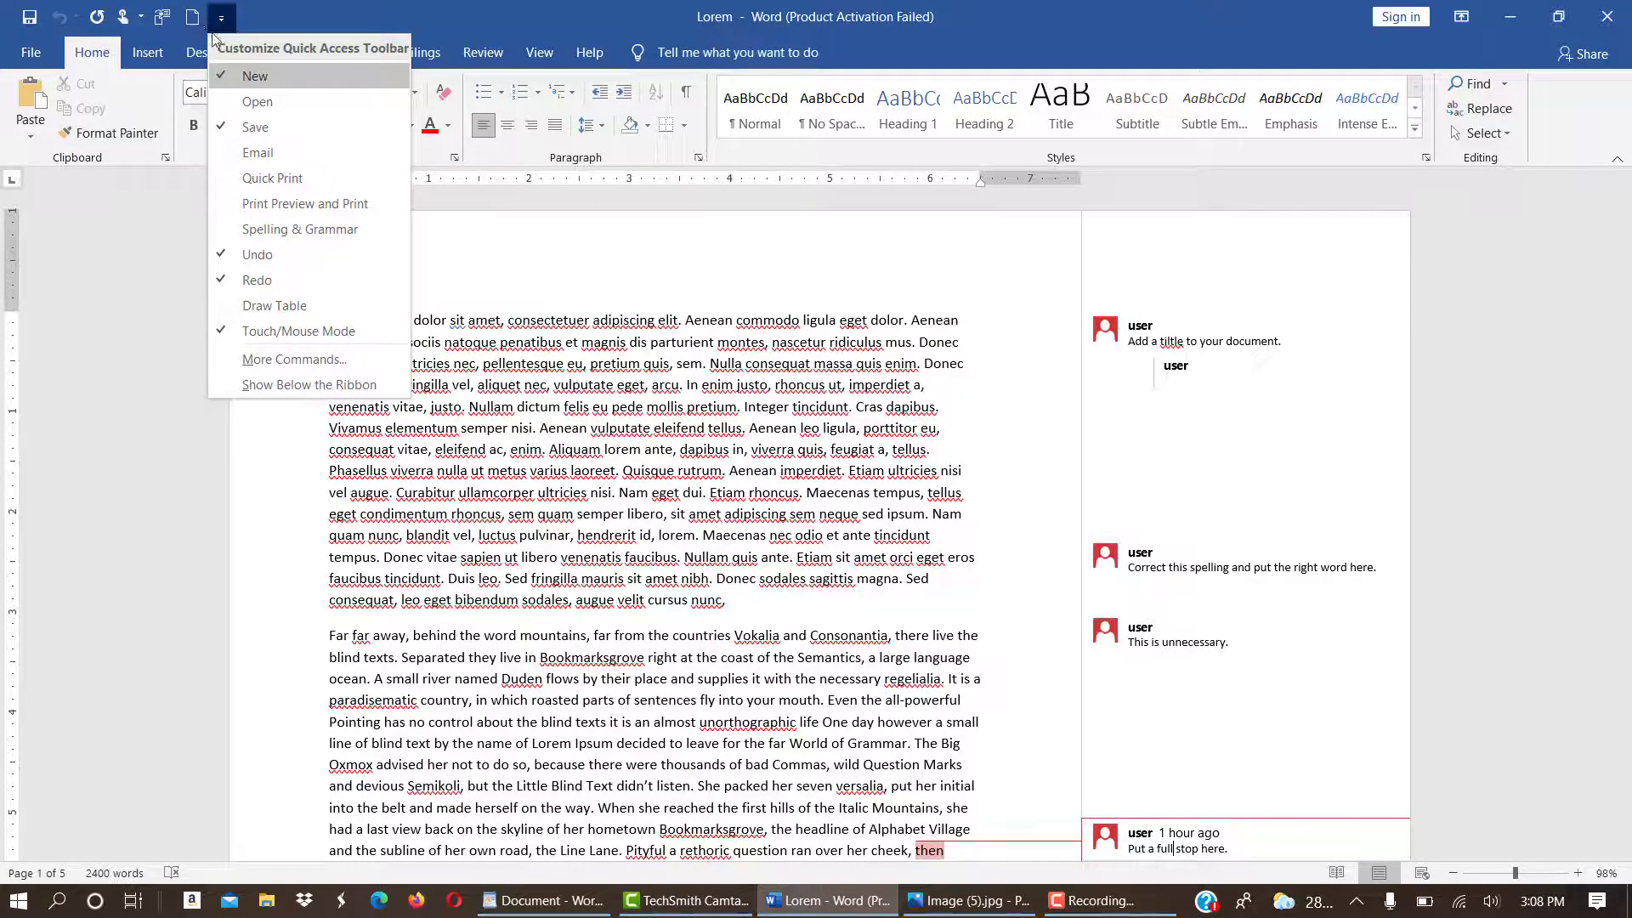
{"action": "left_click", "coordinate": [250, 83]}
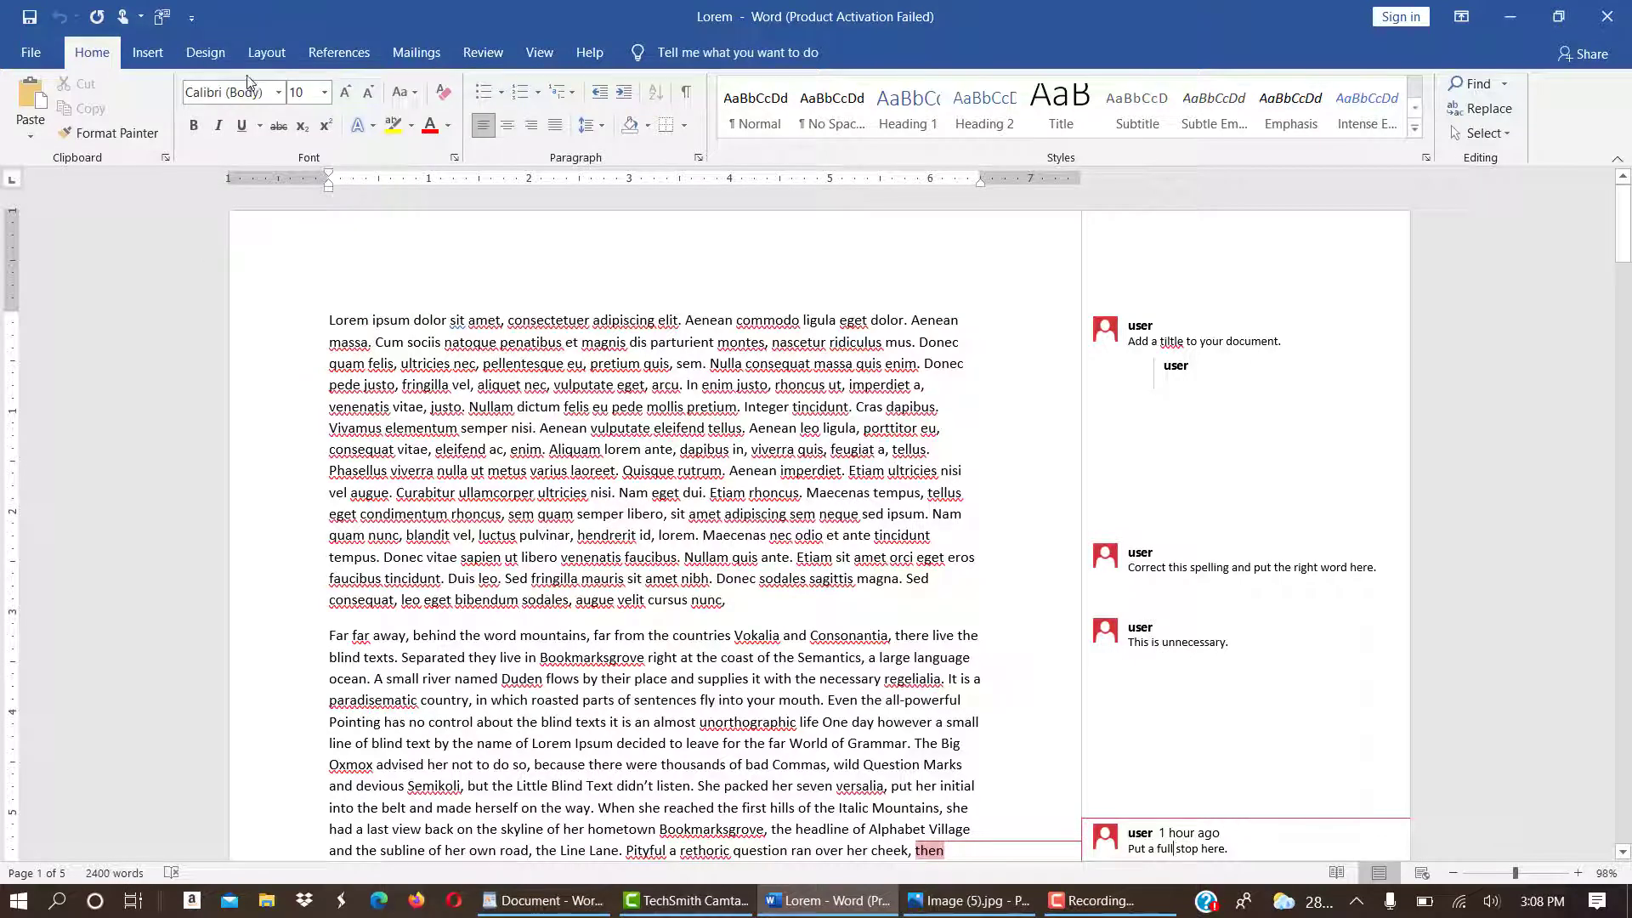
{"action": "left_click", "coordinate": [191, 18]}
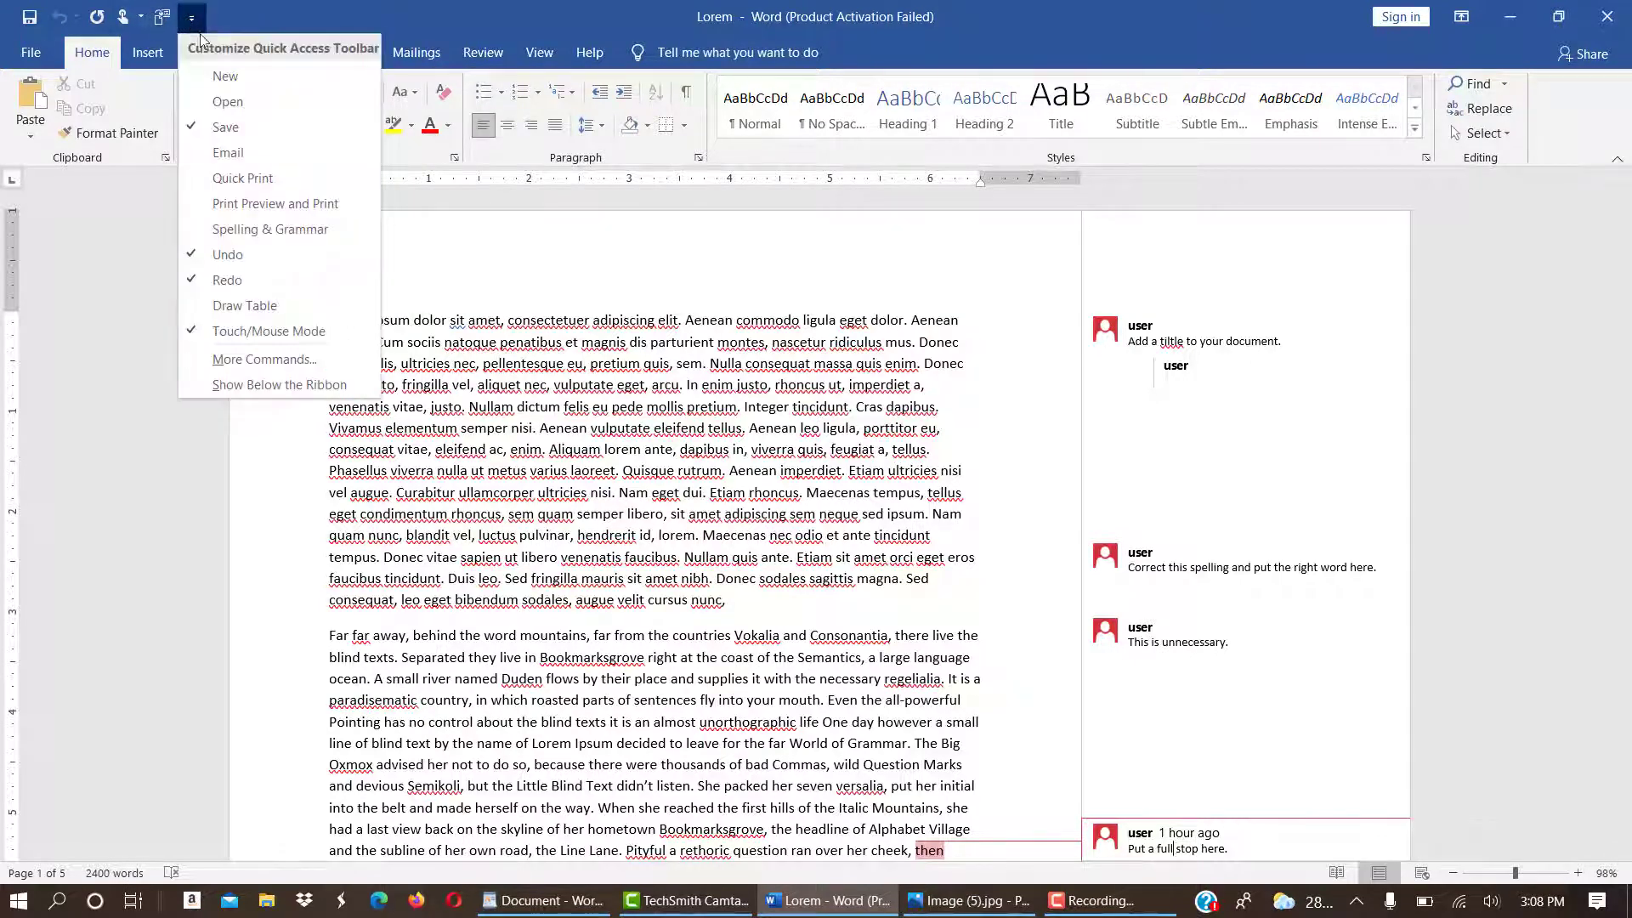
{"action": "left_click", "coordinate": [223, 76]}
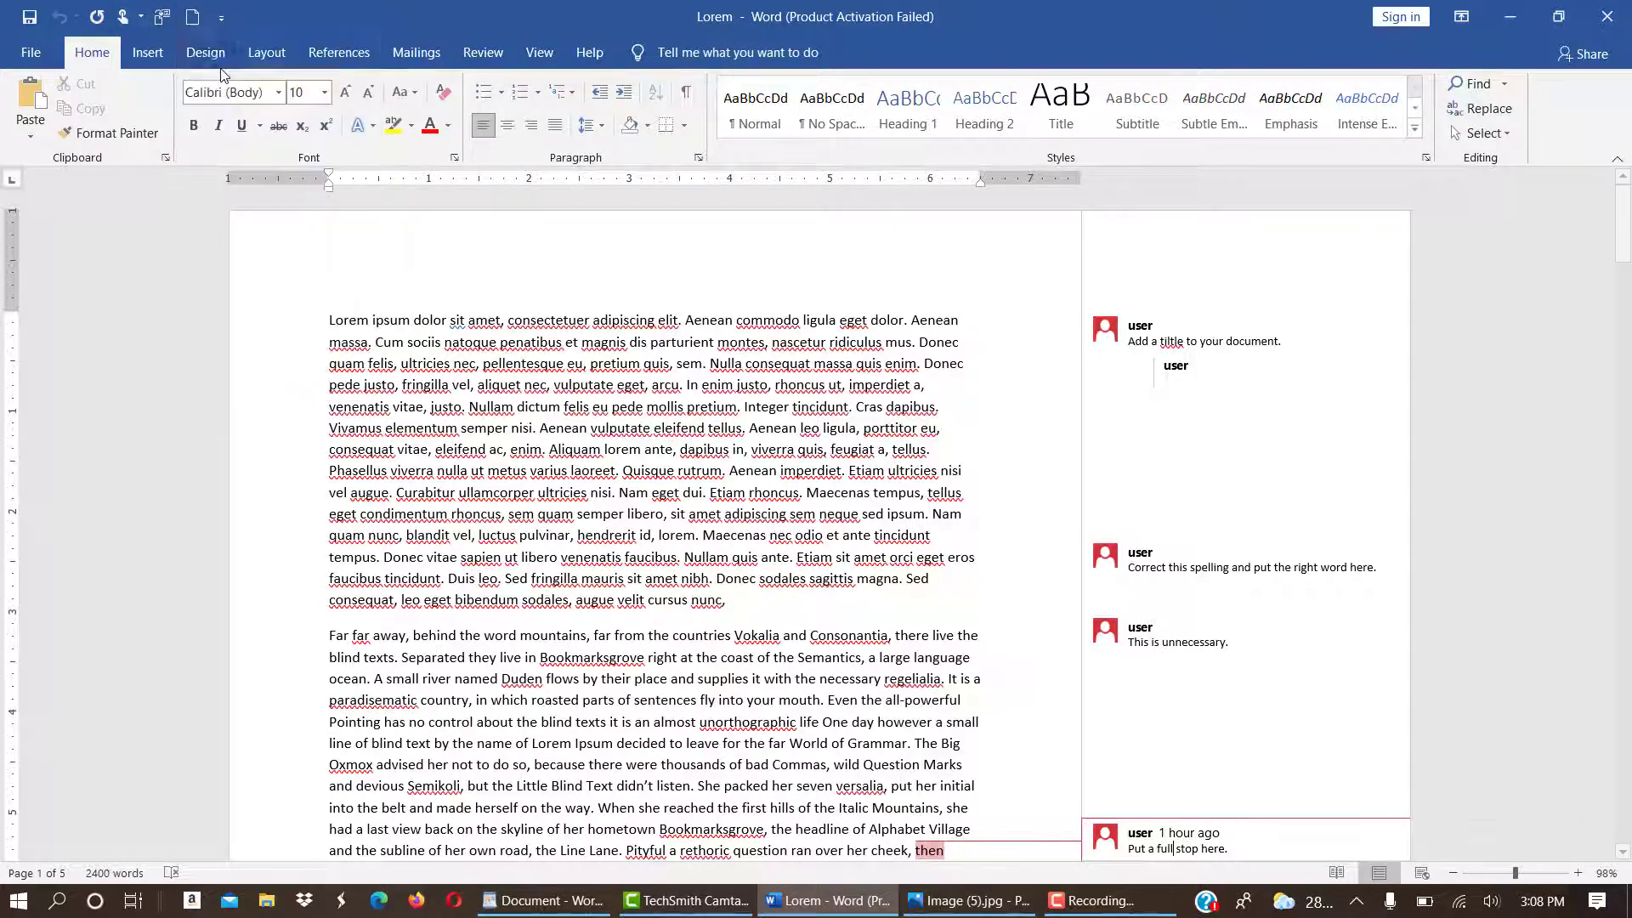
Create a blank document, then select the Italic Mountains line in the WordPad Lorem text
{"action": "left_click", "coordinate": [193, 18]}
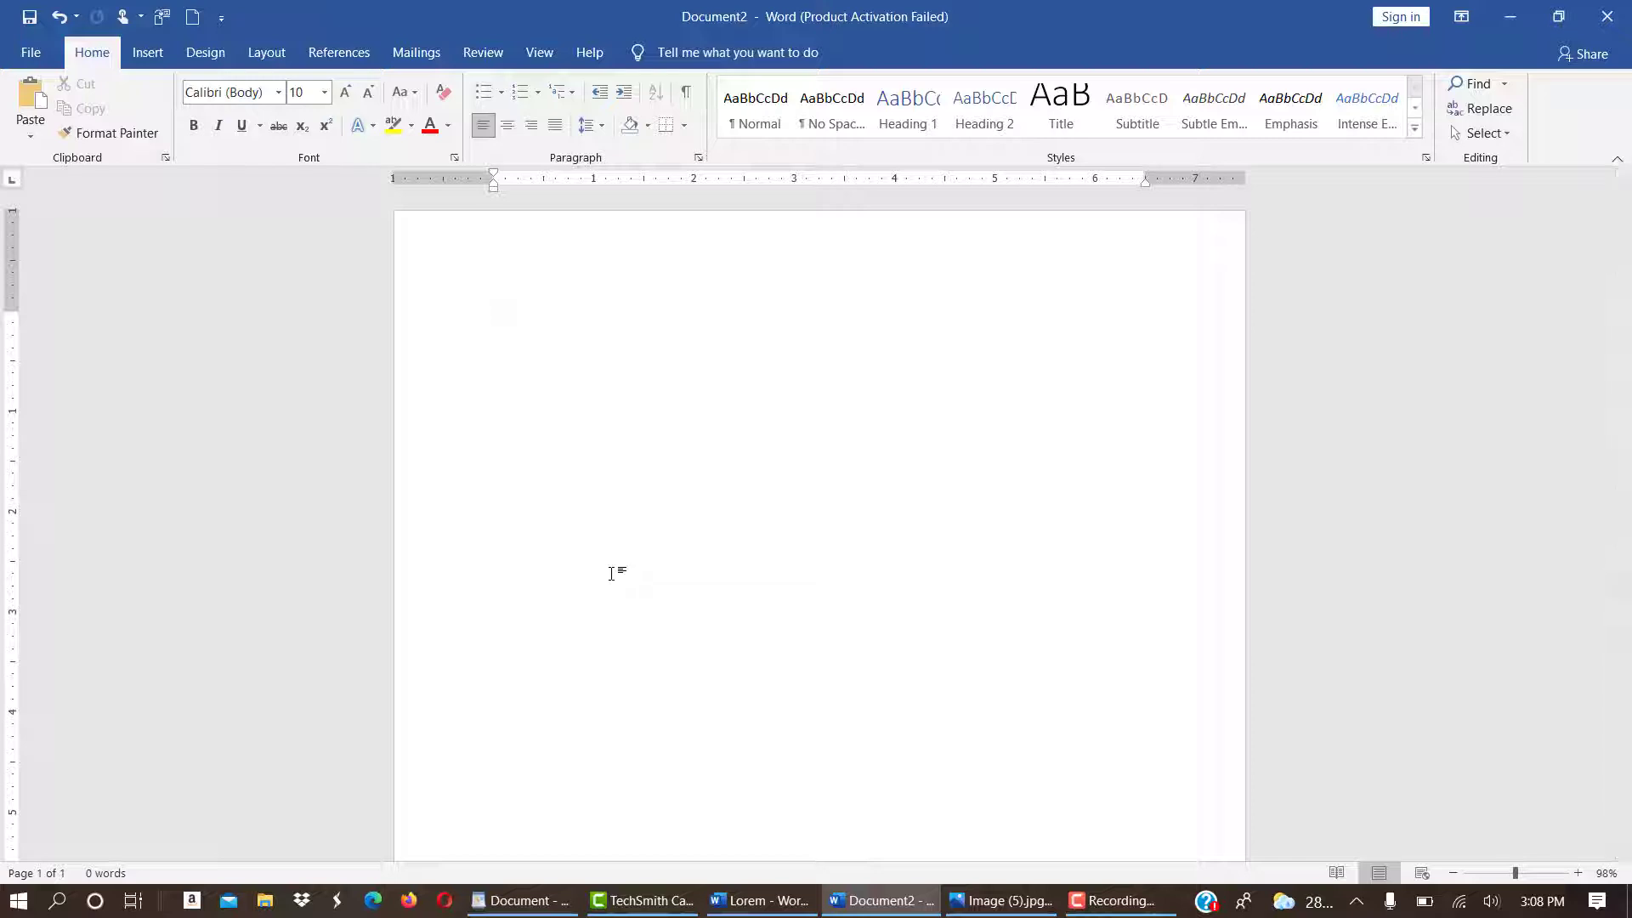
{"action": "left_click", "coordinate": [520, 900]}
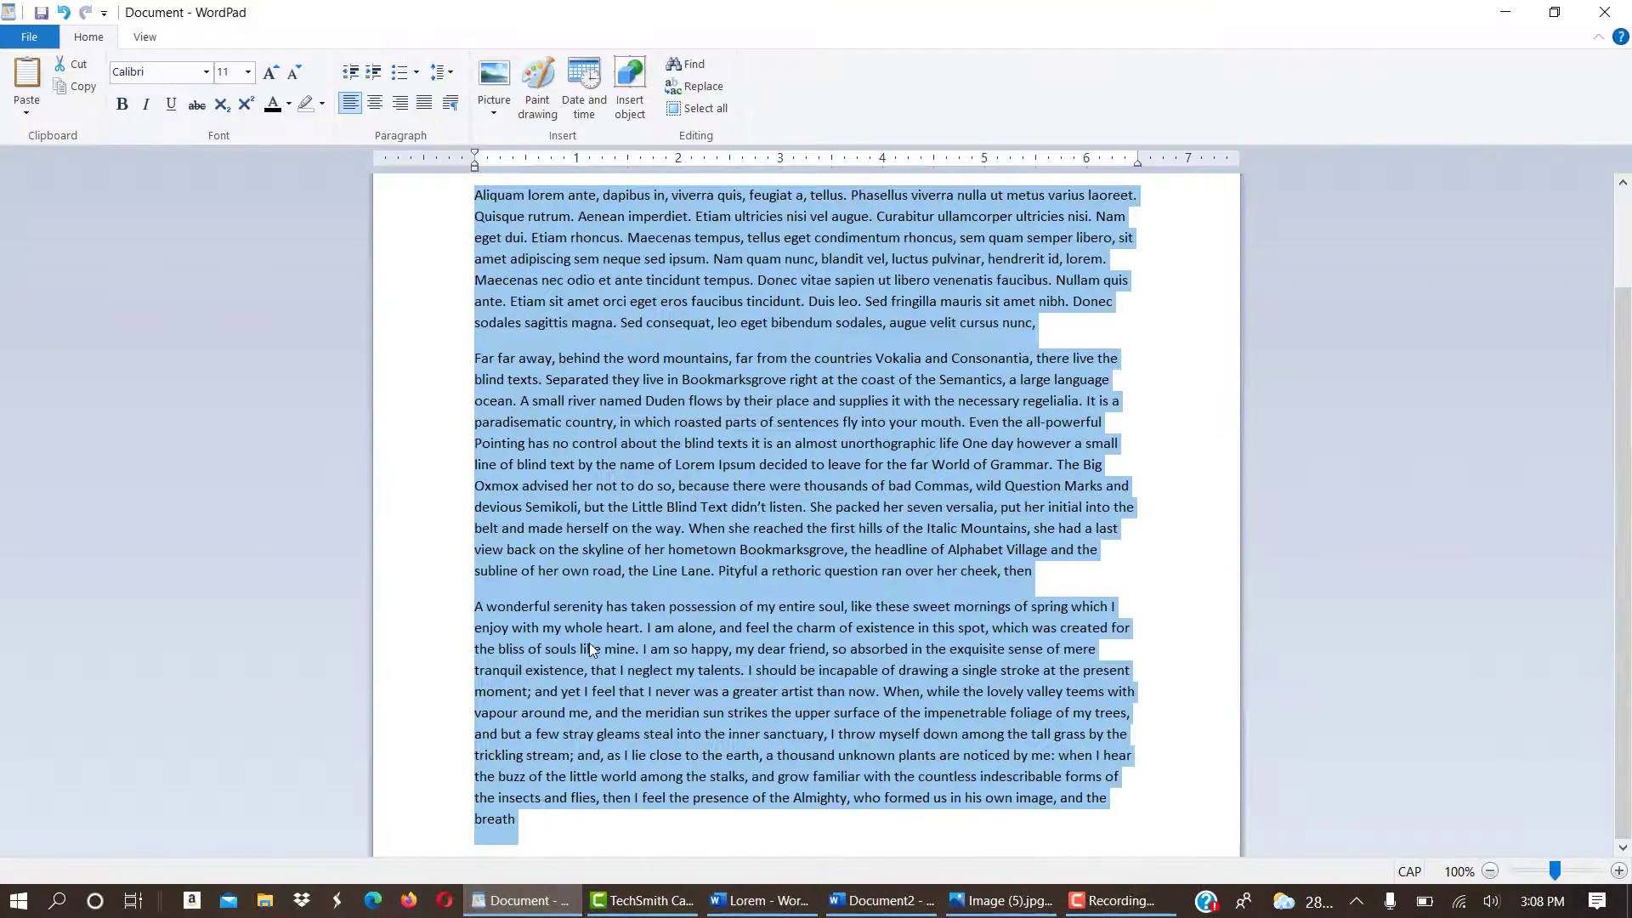
{"action": "left_click", "coordinate": [445, 537]}
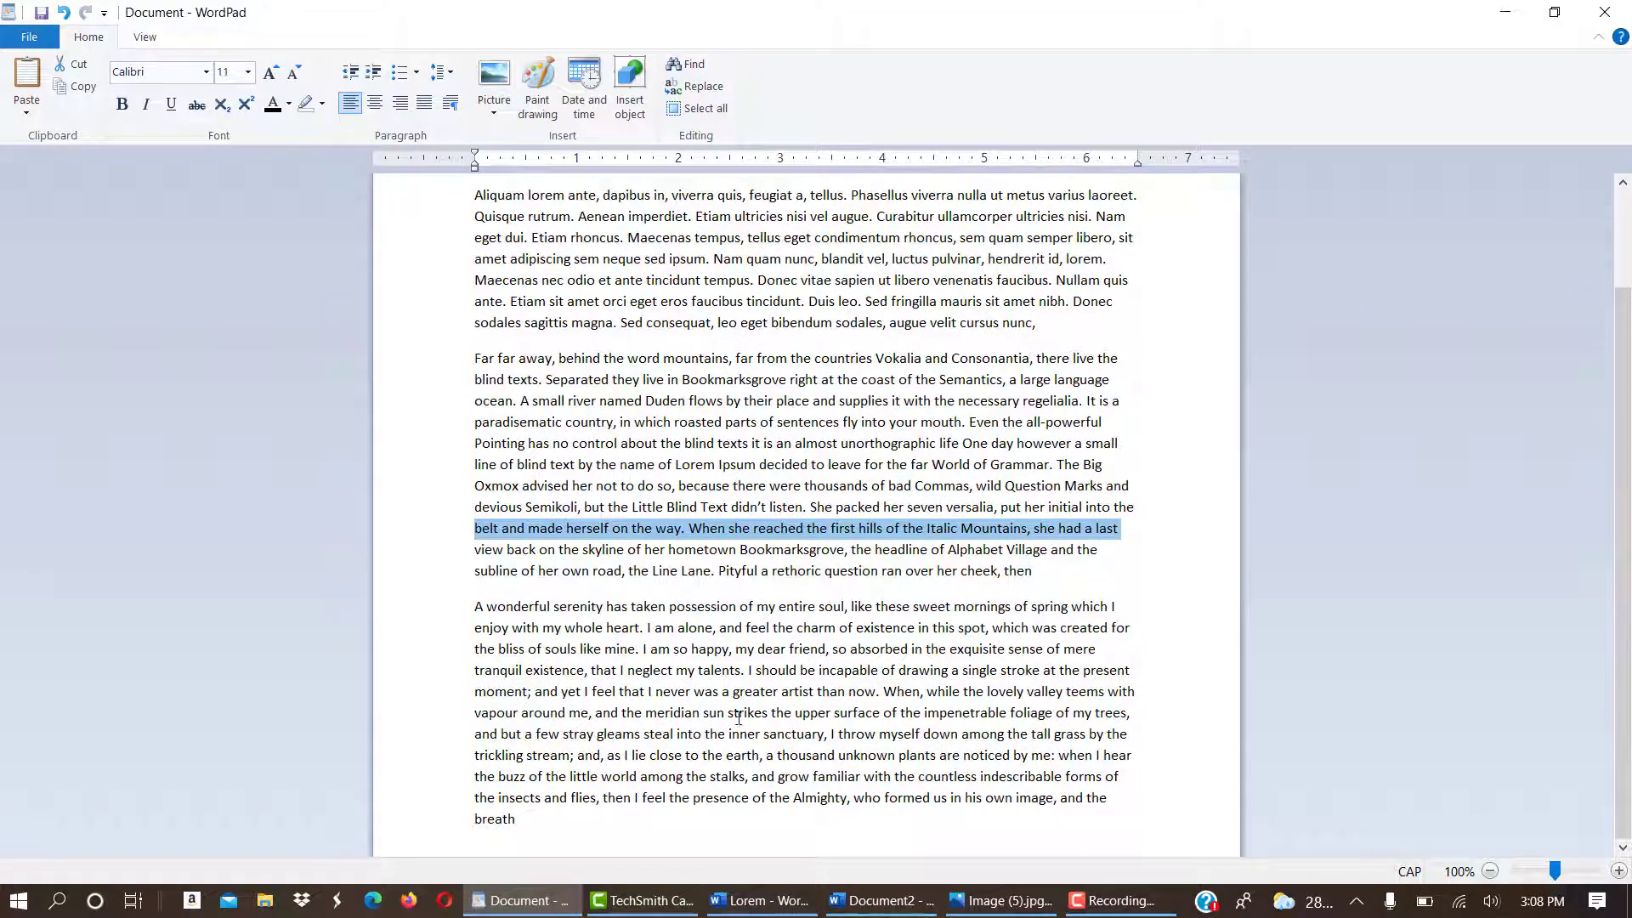
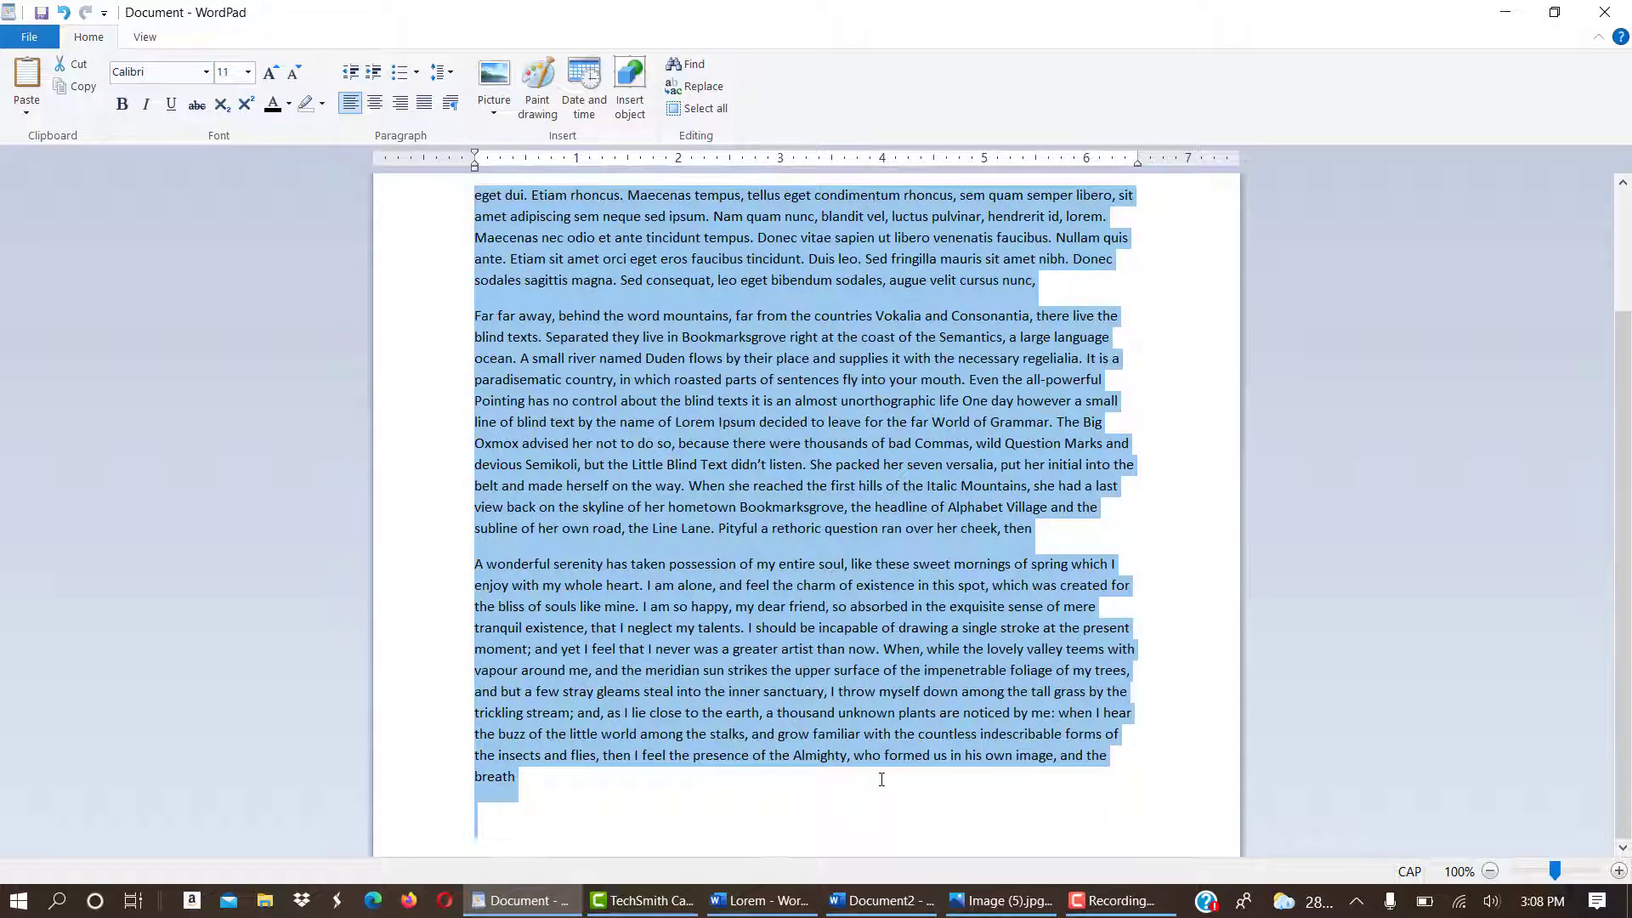
Switch from WordPad to the blank Word document Document2
{"action": "left_click", "coordinate": [883, 899]}
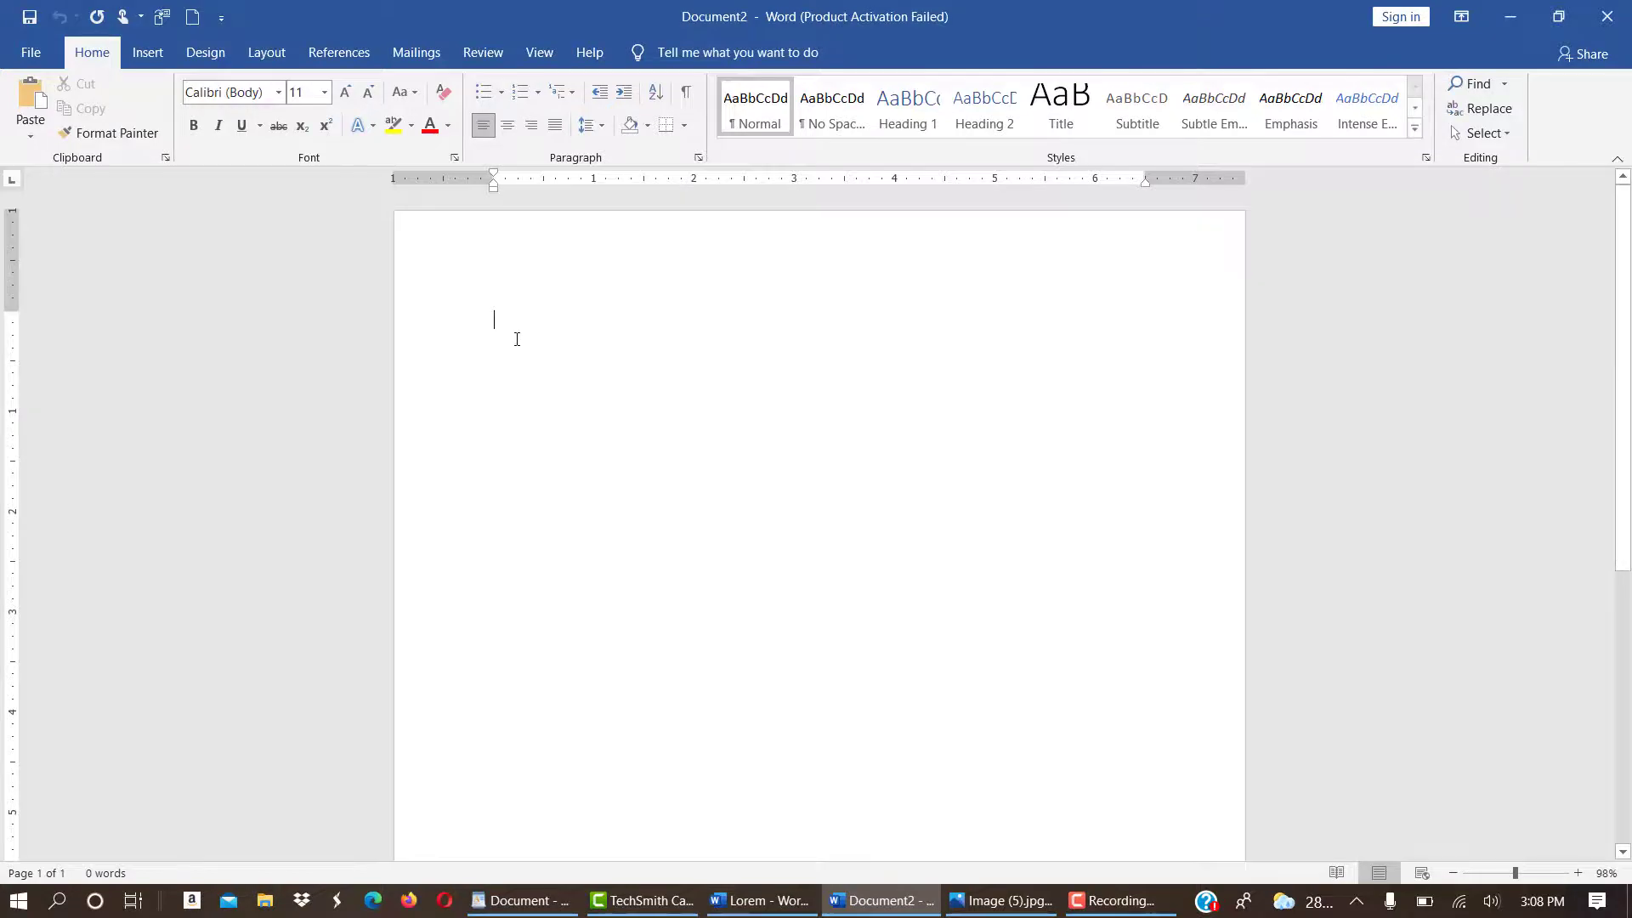
Paste the Lorem ipsum sample text into Document2 and insert a blank line above the first paragraph
{"action": "key", "text": "ctrl+v"}
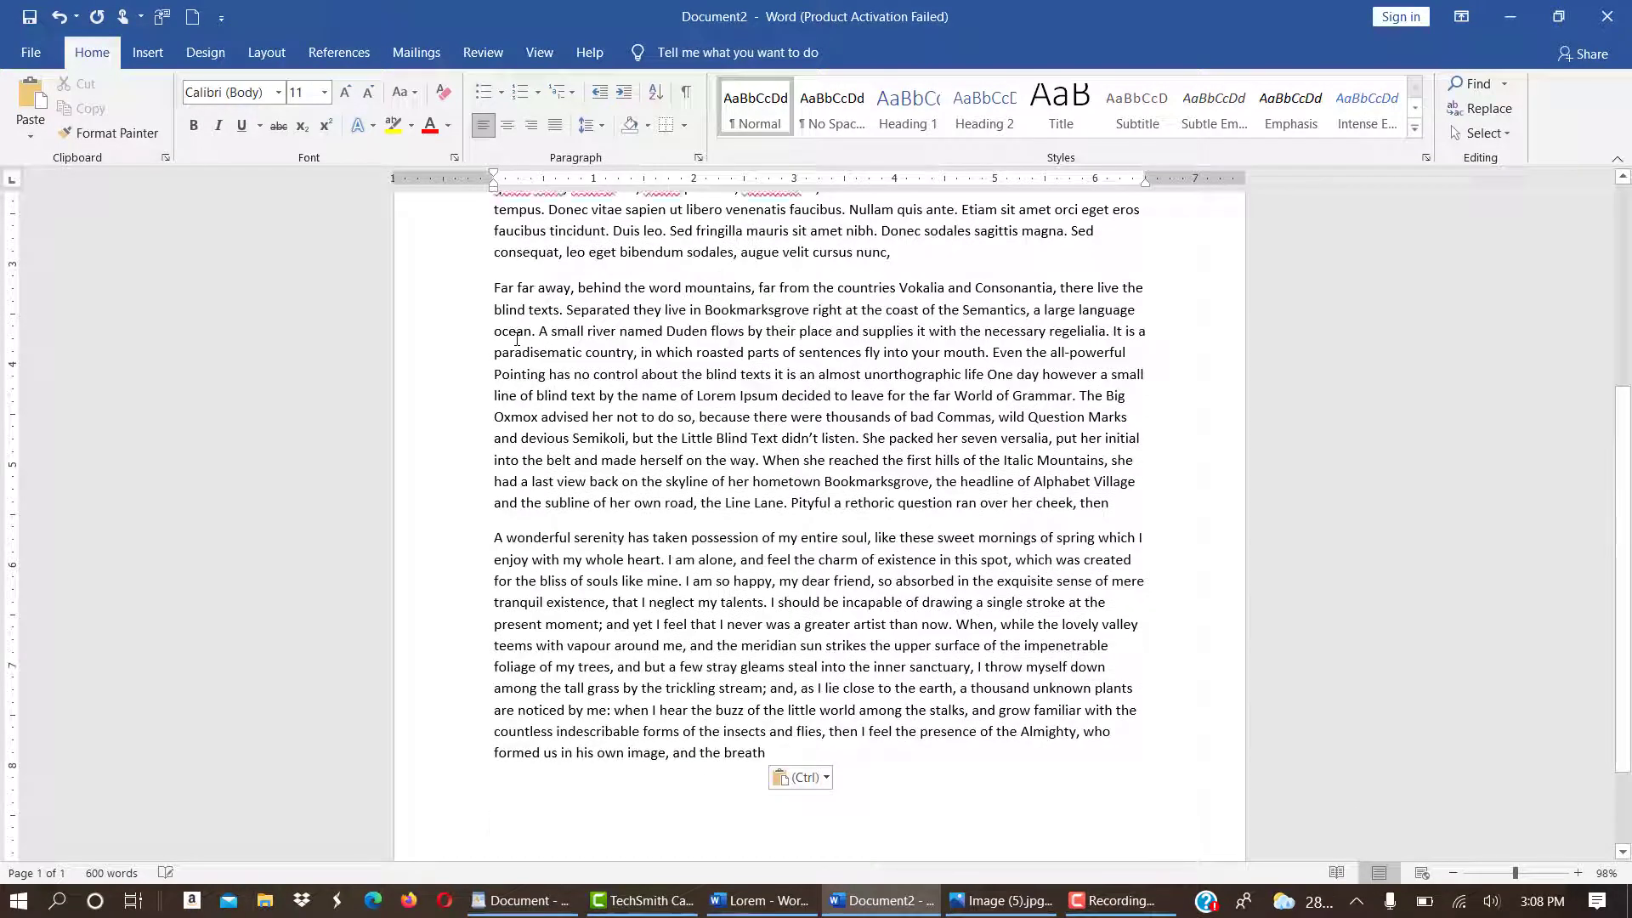
{"action": "scroll", "coordinate": [516, 338], "scroll_direction": "up", "scroll_amount": 5}
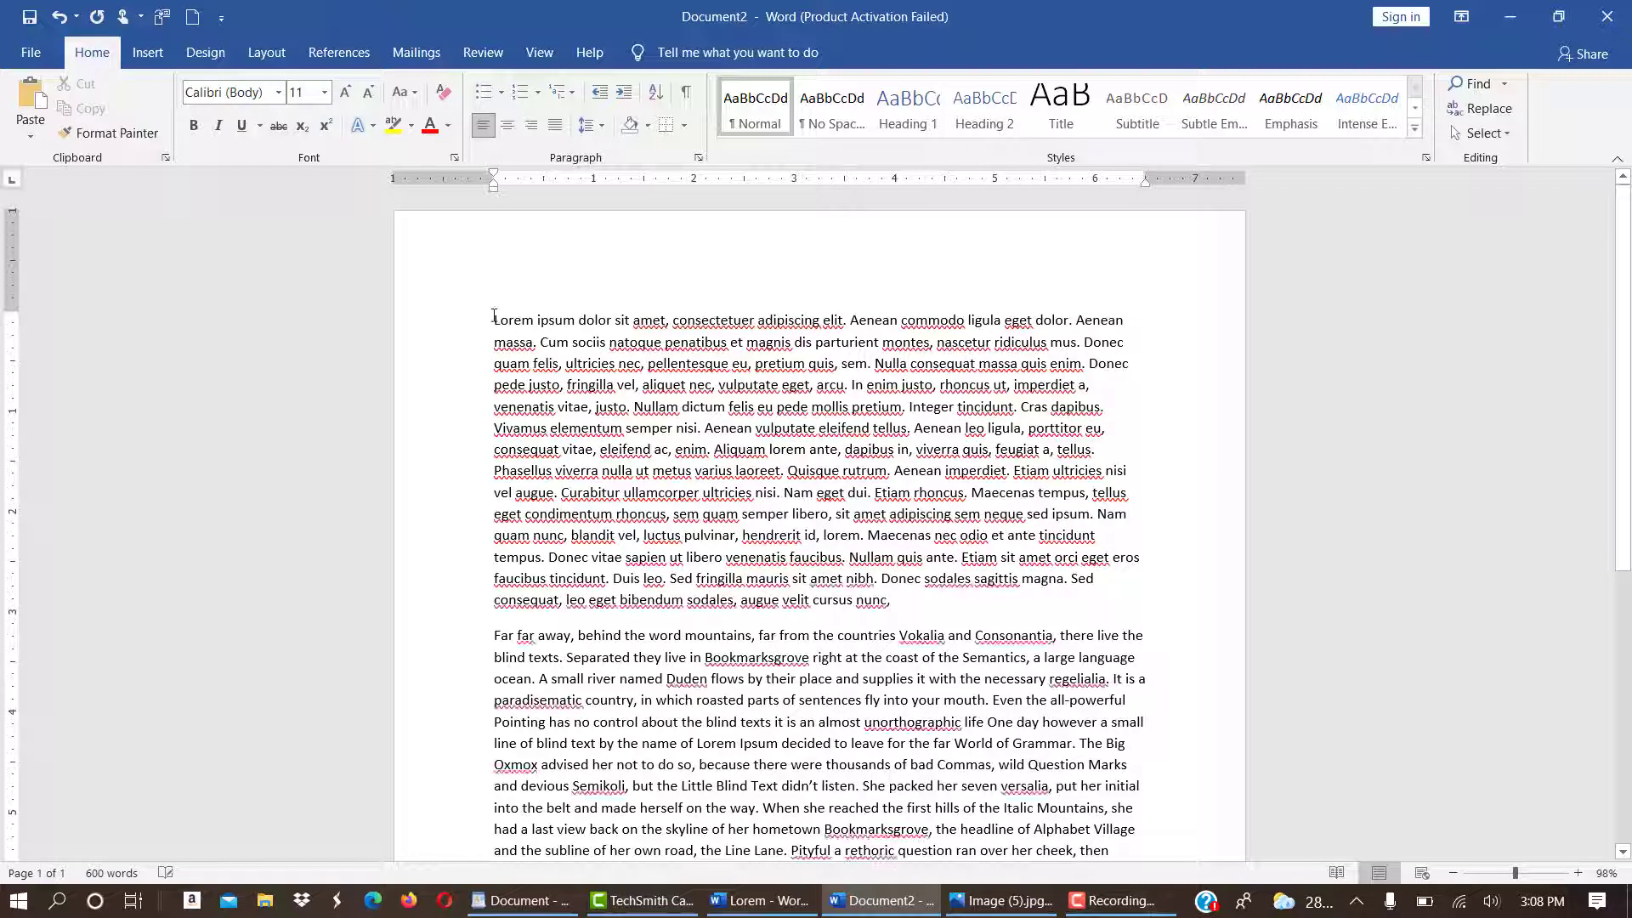
{"action": "left_click", "coordinate": [494, 317]}
{"action": "key", "text": "Return"}
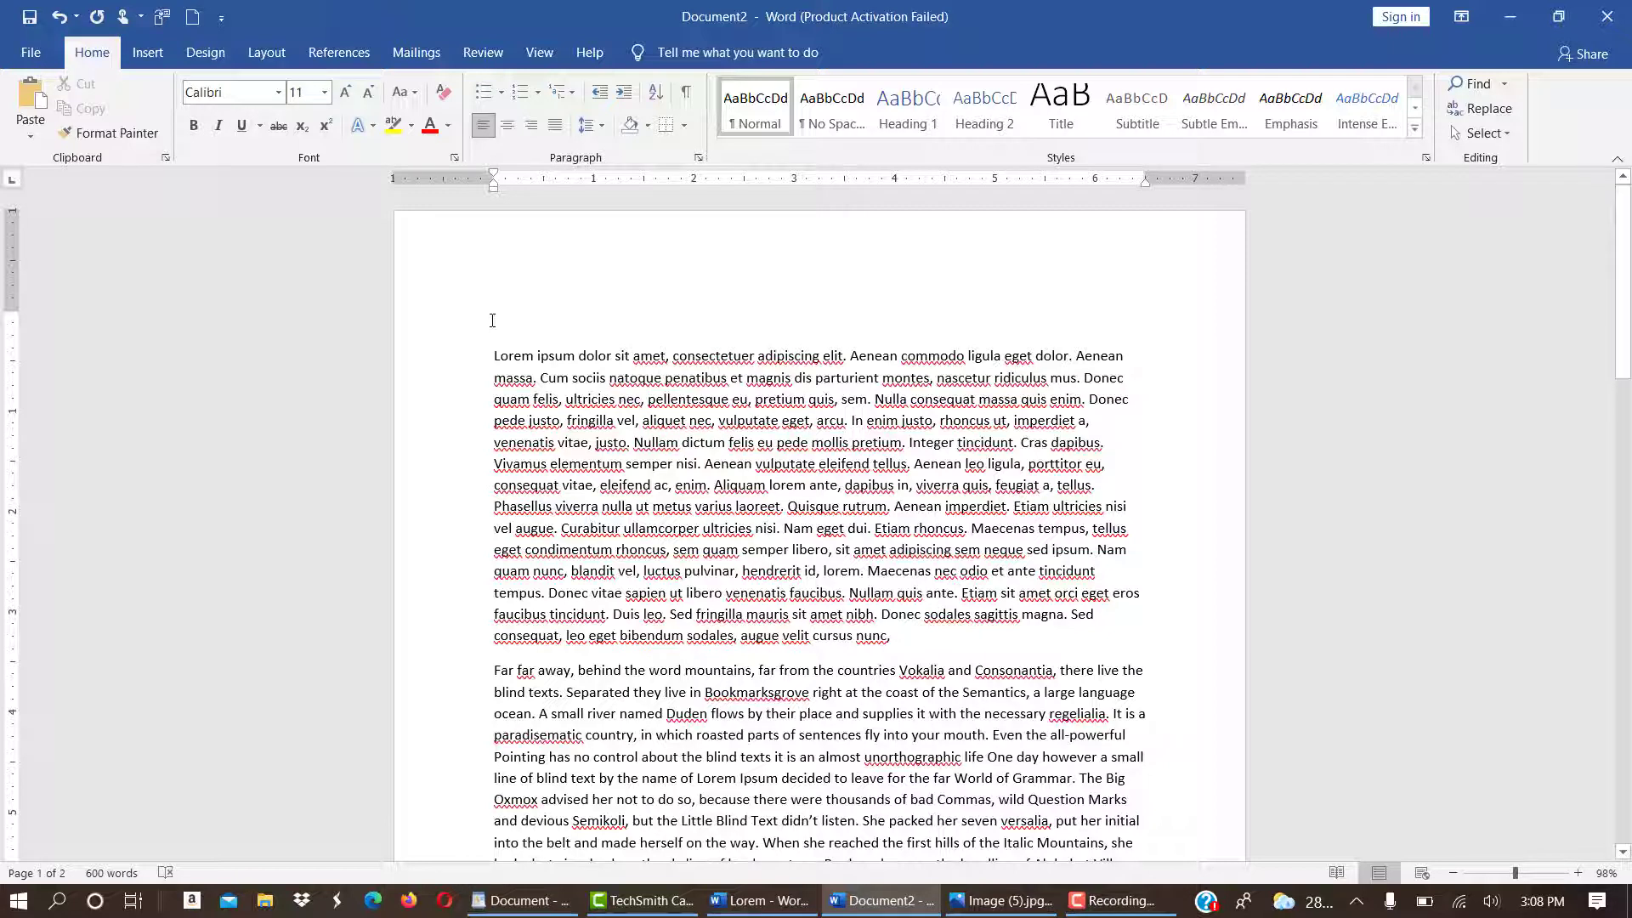
Add a Review comment reading 'Add a title' to the empty top line
{"action": "left_click", "coordinate": [482, 53]}
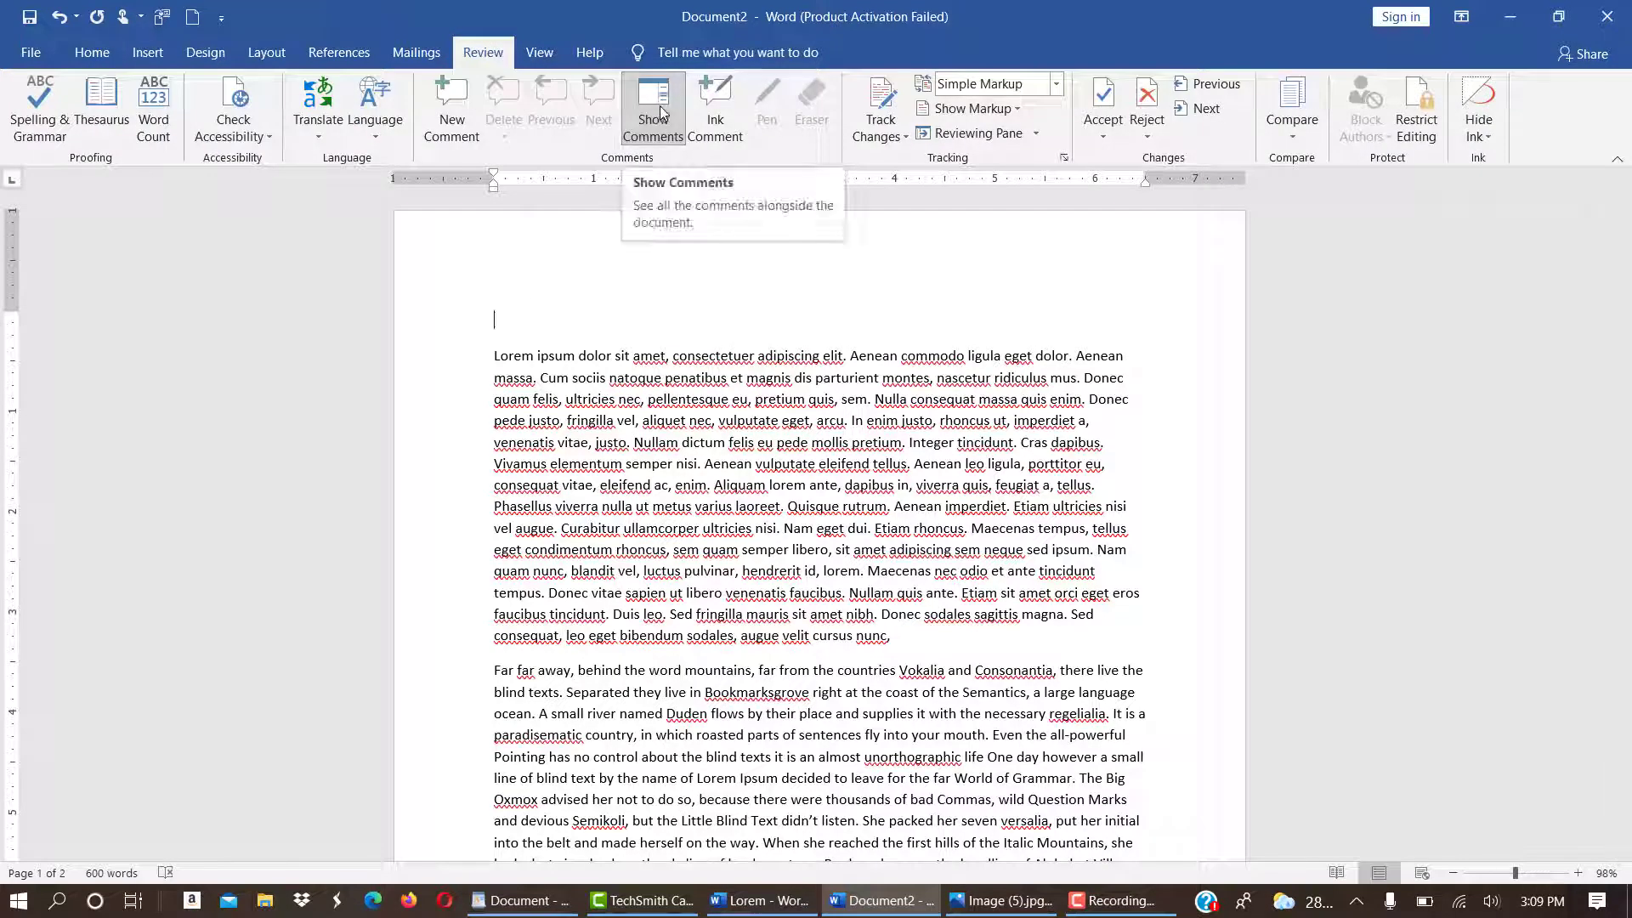
{"action": "left_click", "coordinate": [448, 106]}
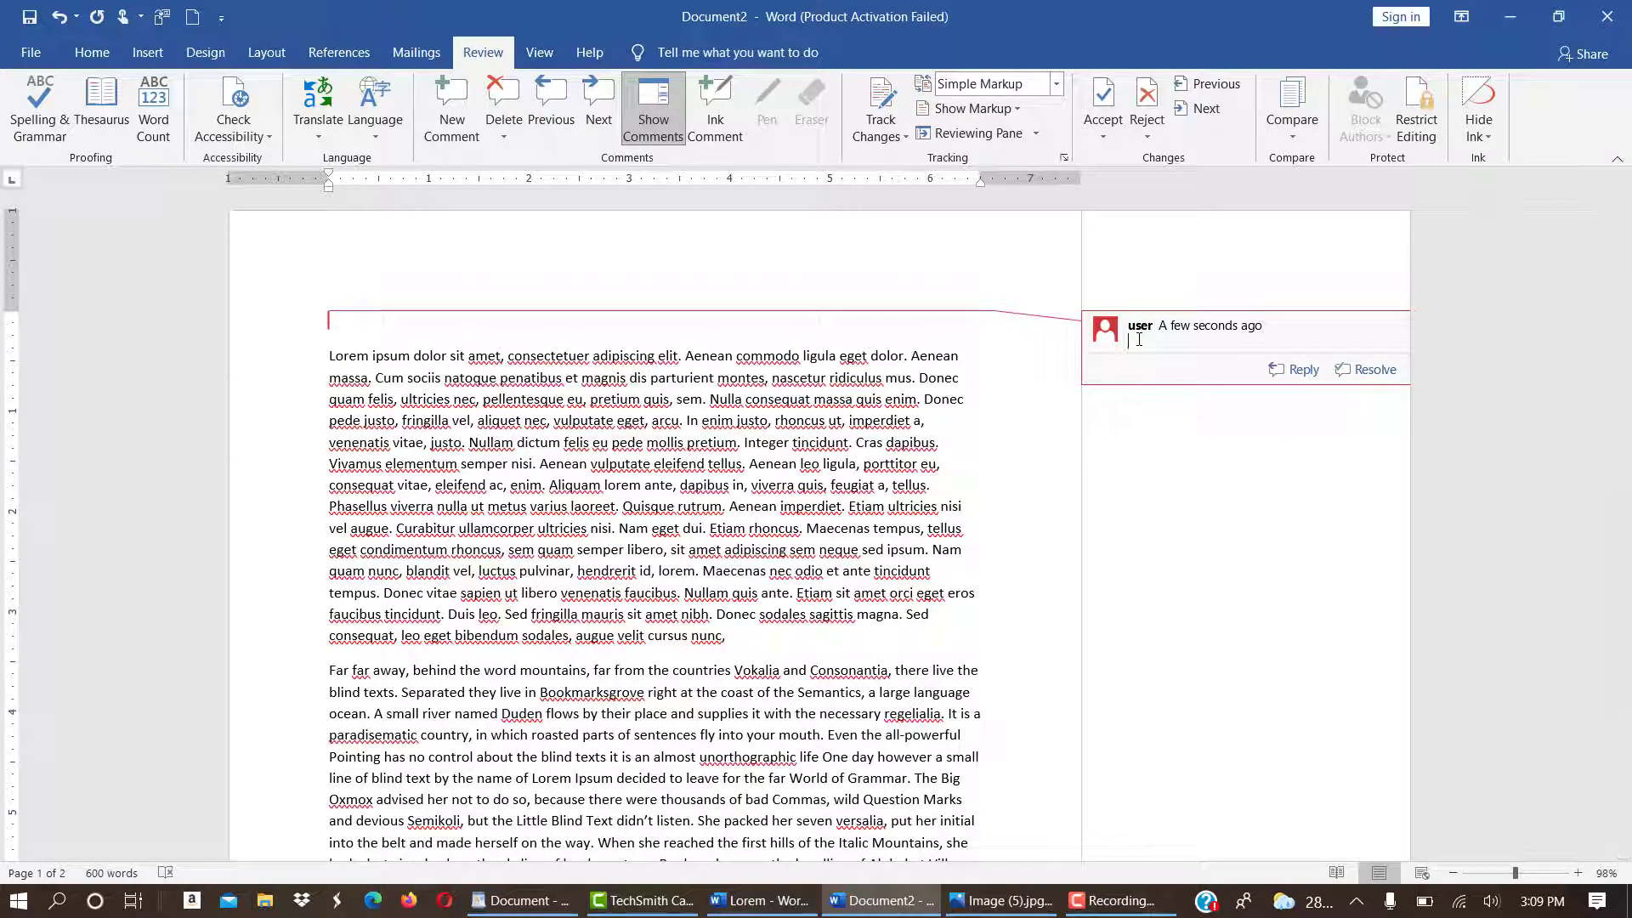
{"action": "type", "text": "Add new title"}
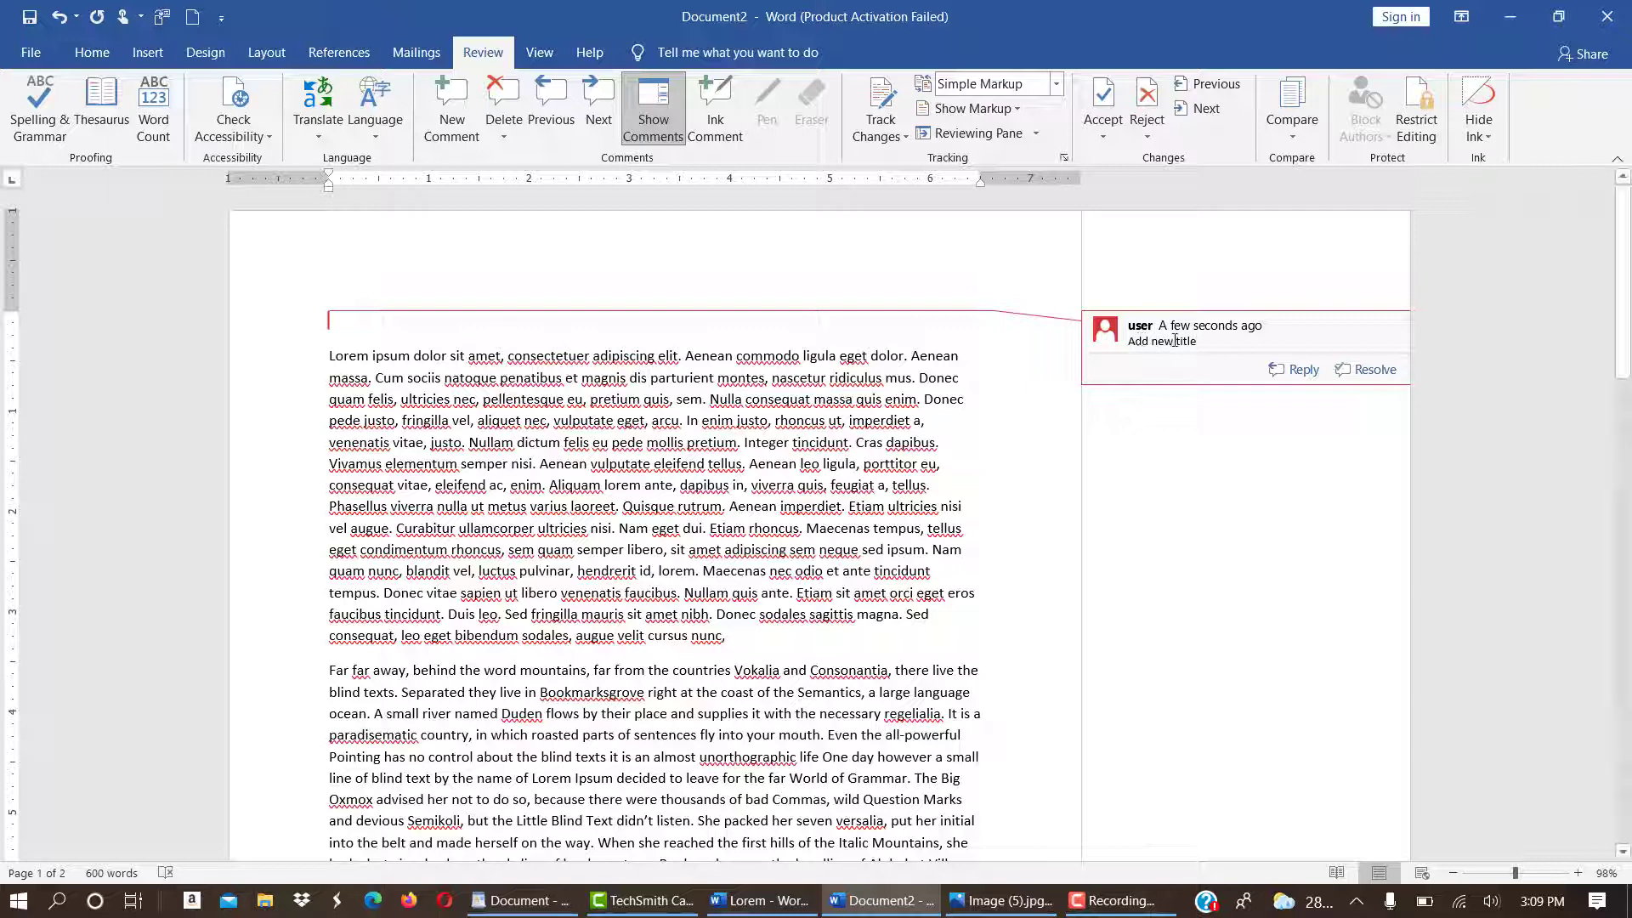
{"action": "double_click", "coordinate": [1164, 340]}
{"action": "key", "text": "BackSpace"}
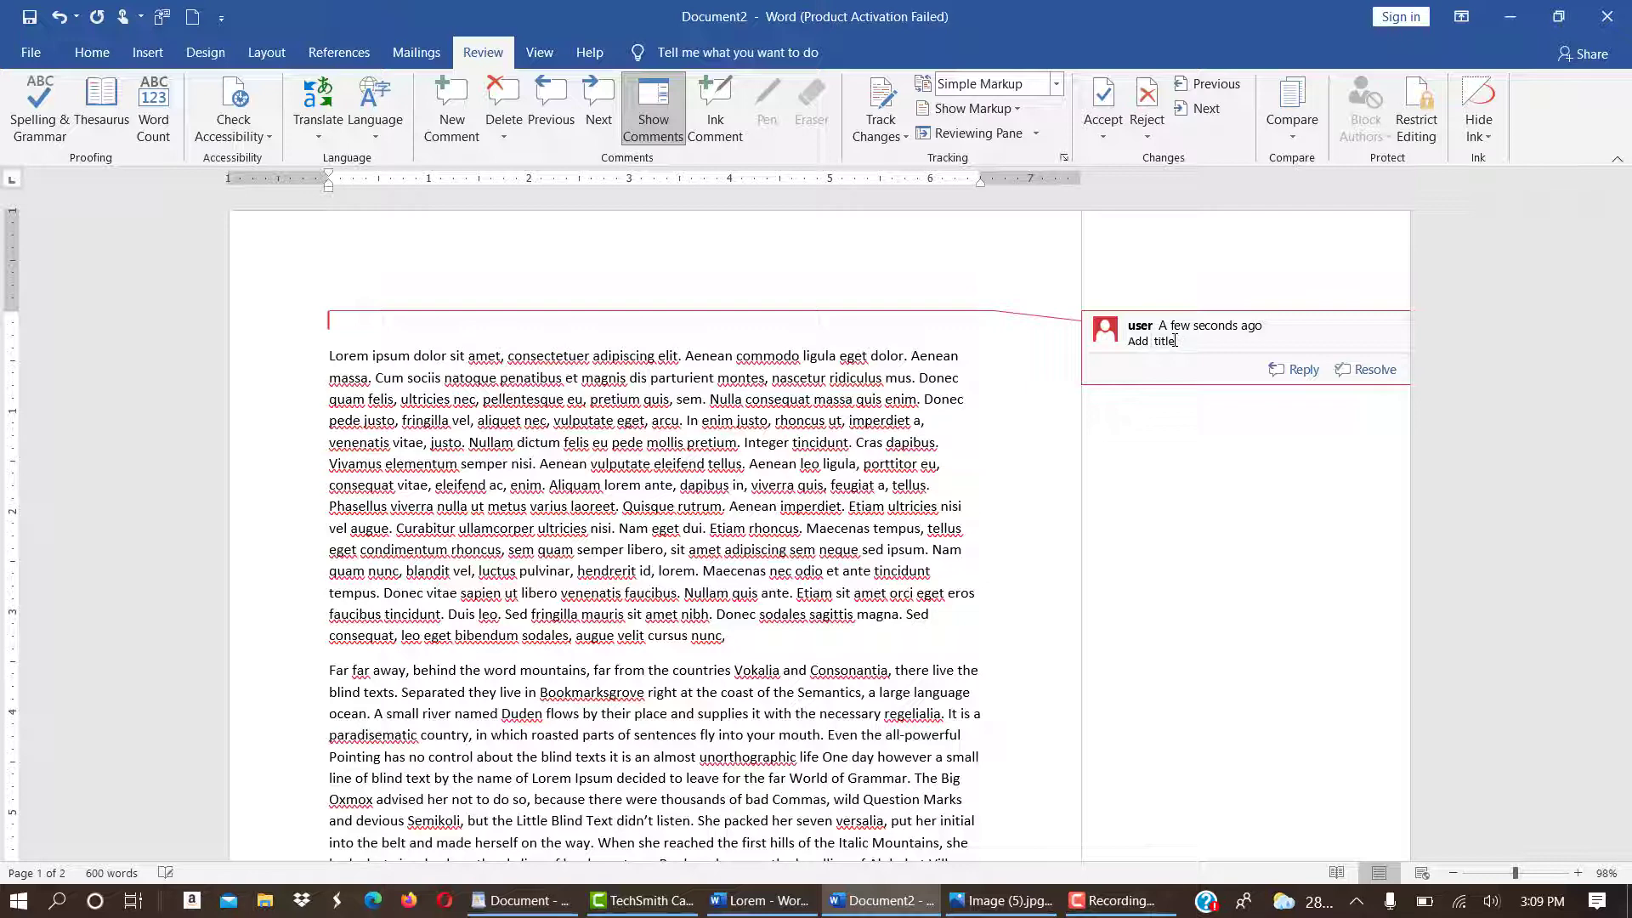
{"action": "type", "text": "a"}
{"action": "left_click", "coordinate": [1075, 416]}
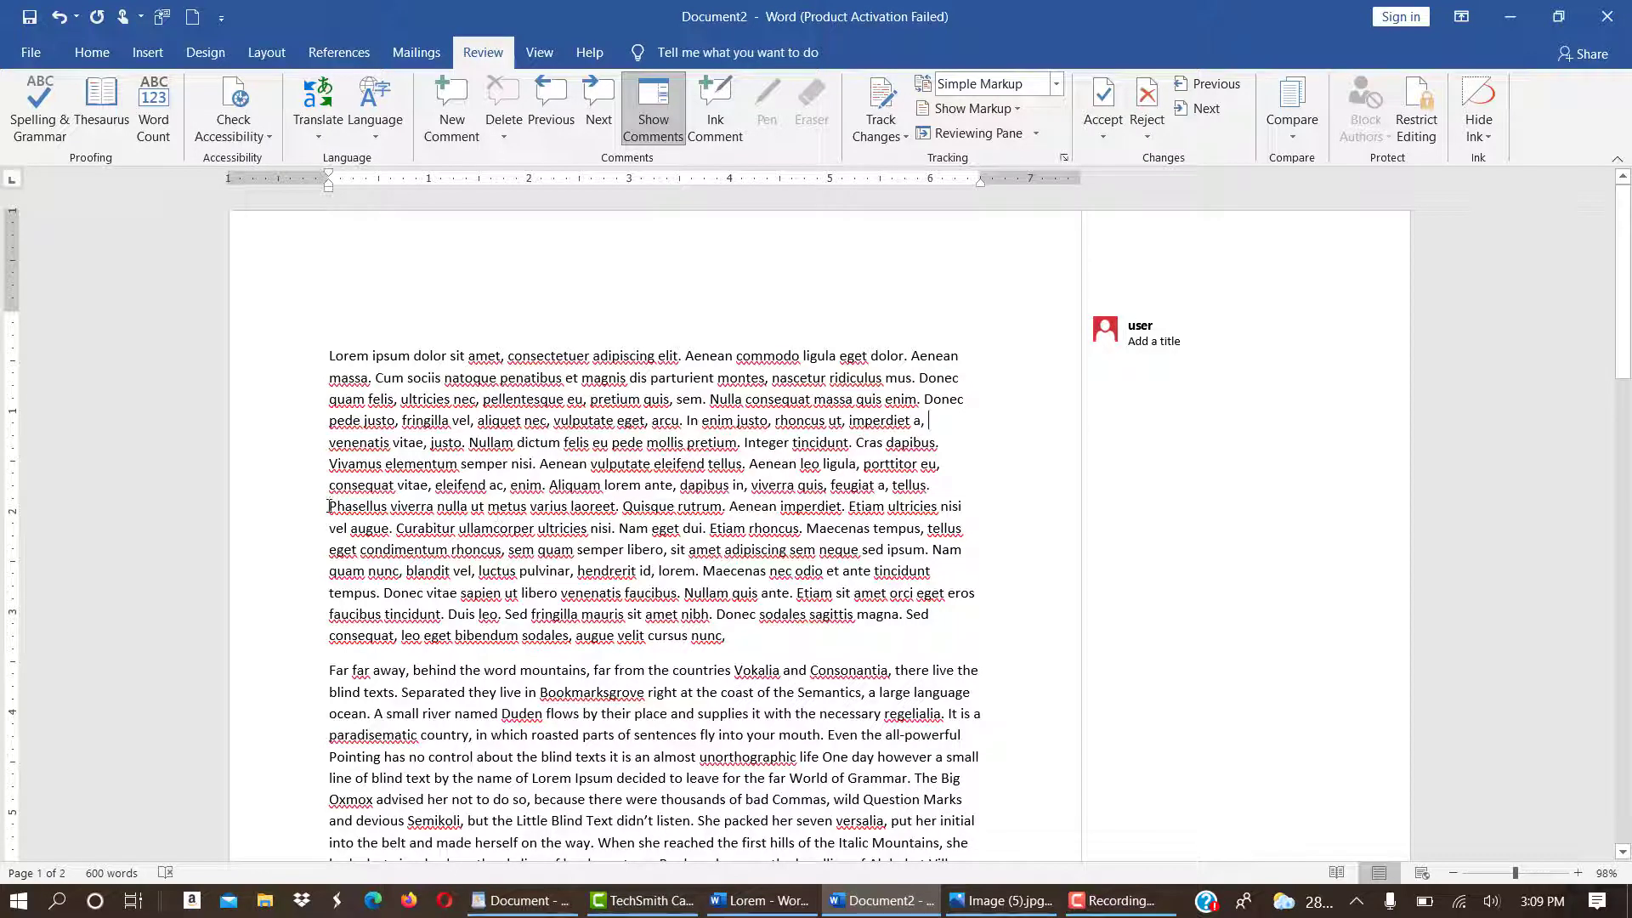
Comment 'Check the grammar over here' on the line starting with Phasellus
{"action": "left_click_drag", "start_coordinate": [328, 506], "coordinate": [965, 508]}
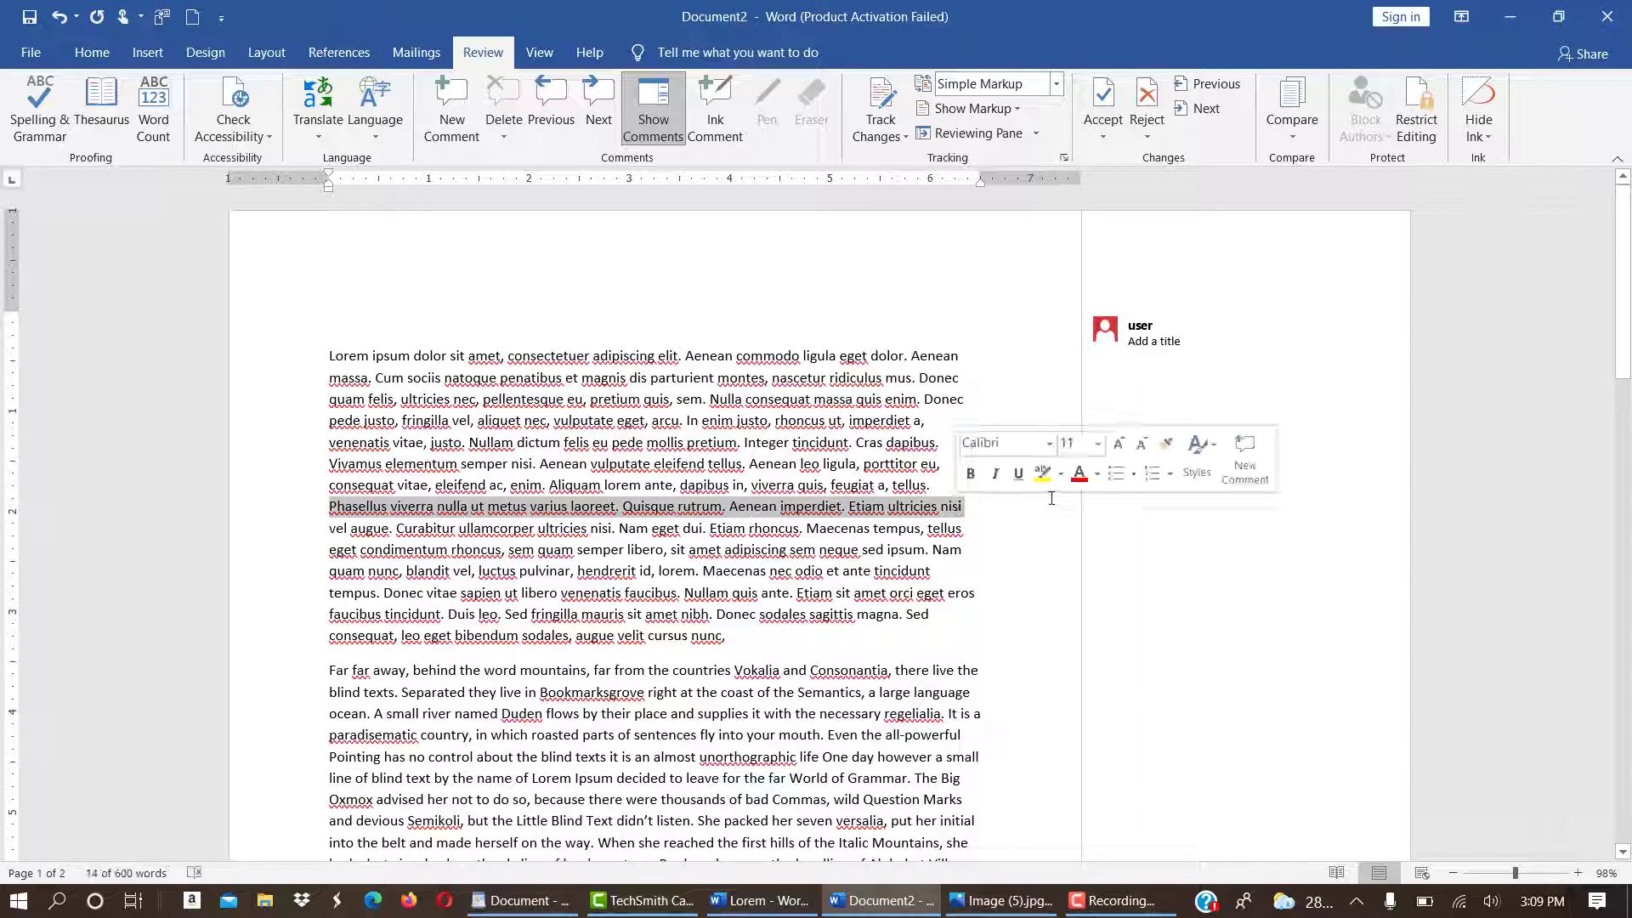
{"action": "left_click", "coordinate": [1245, 457]}
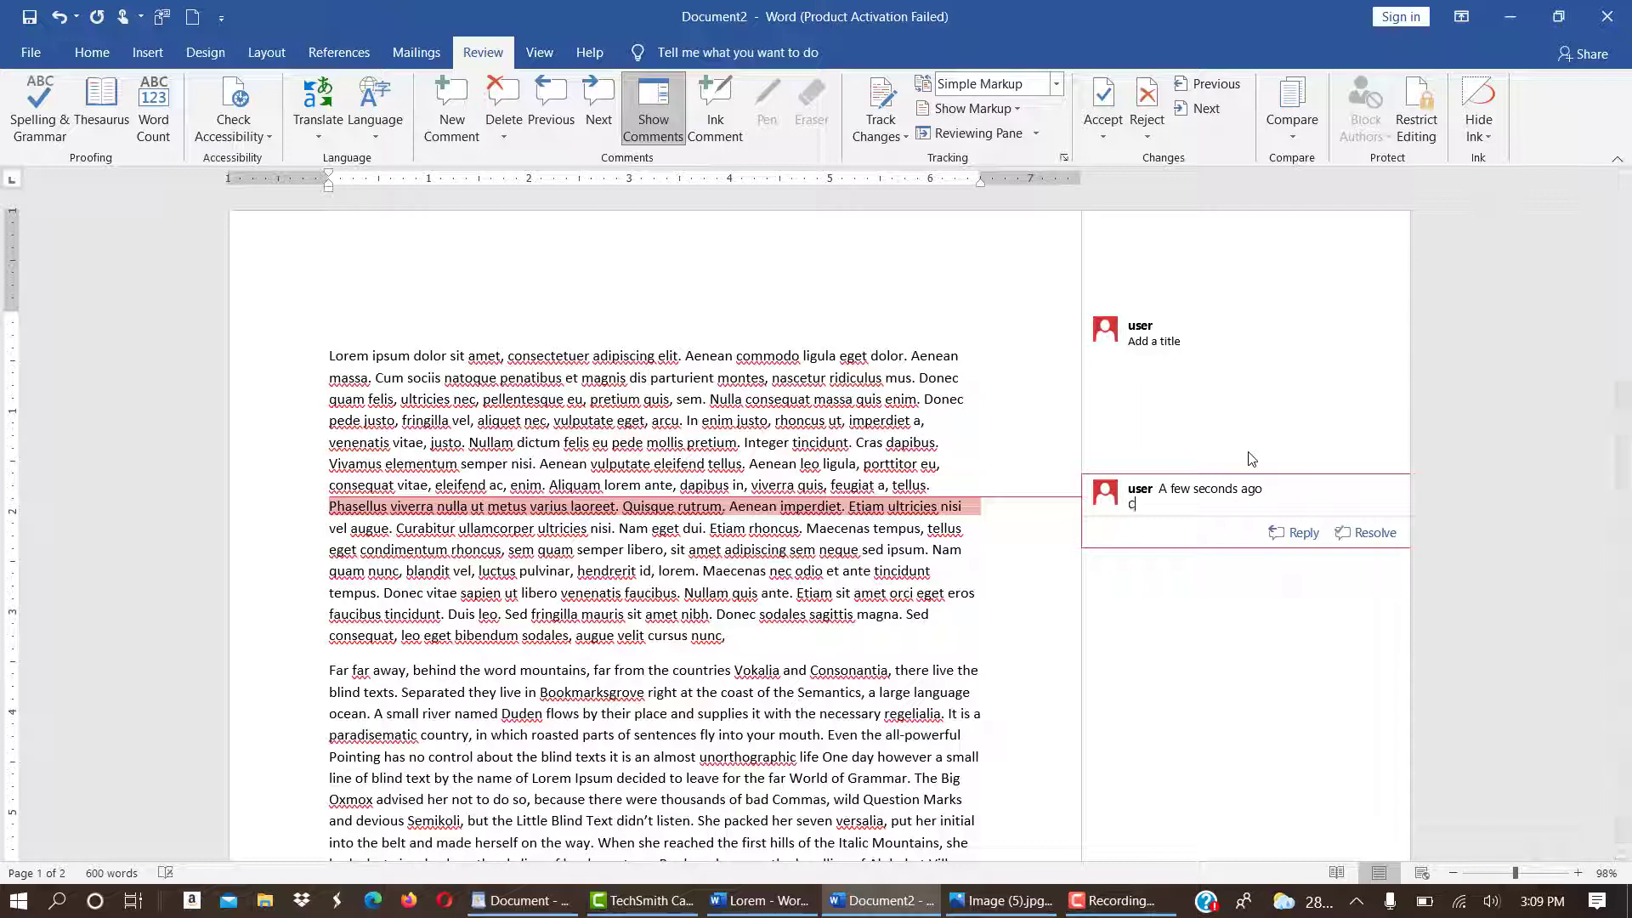
{"action": "type", "text": "Check th"}
{"action": "type", "text": "e g"}
{"action": "type", "text": "r"}
{"action": "key", "text": "BackSpace"}
{"action": "type", "text": "grammar over here."}
Select the whole 'Far far away' paragraph and comment 'Delete this portion' on it
{"action": "scroll", "coordinate": [1251, 459], "scroll_direction": "down", "scroll_amount": 5}
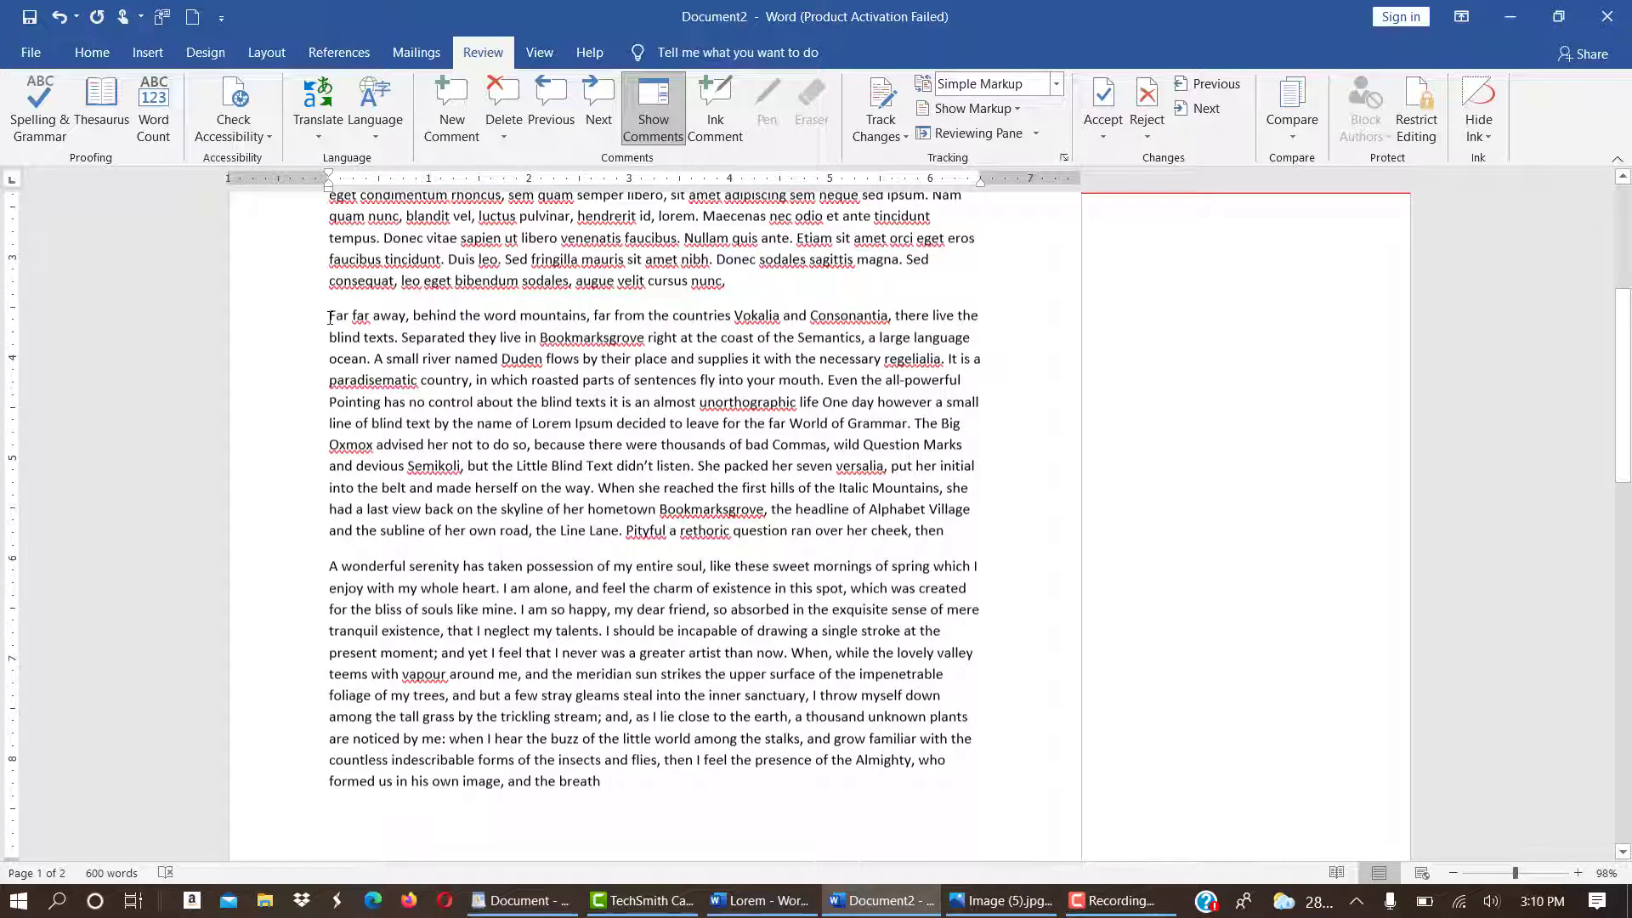
{"action": "left_click_drag", "start_coordinate": [330, 318], "coordinate": [993, 540]}
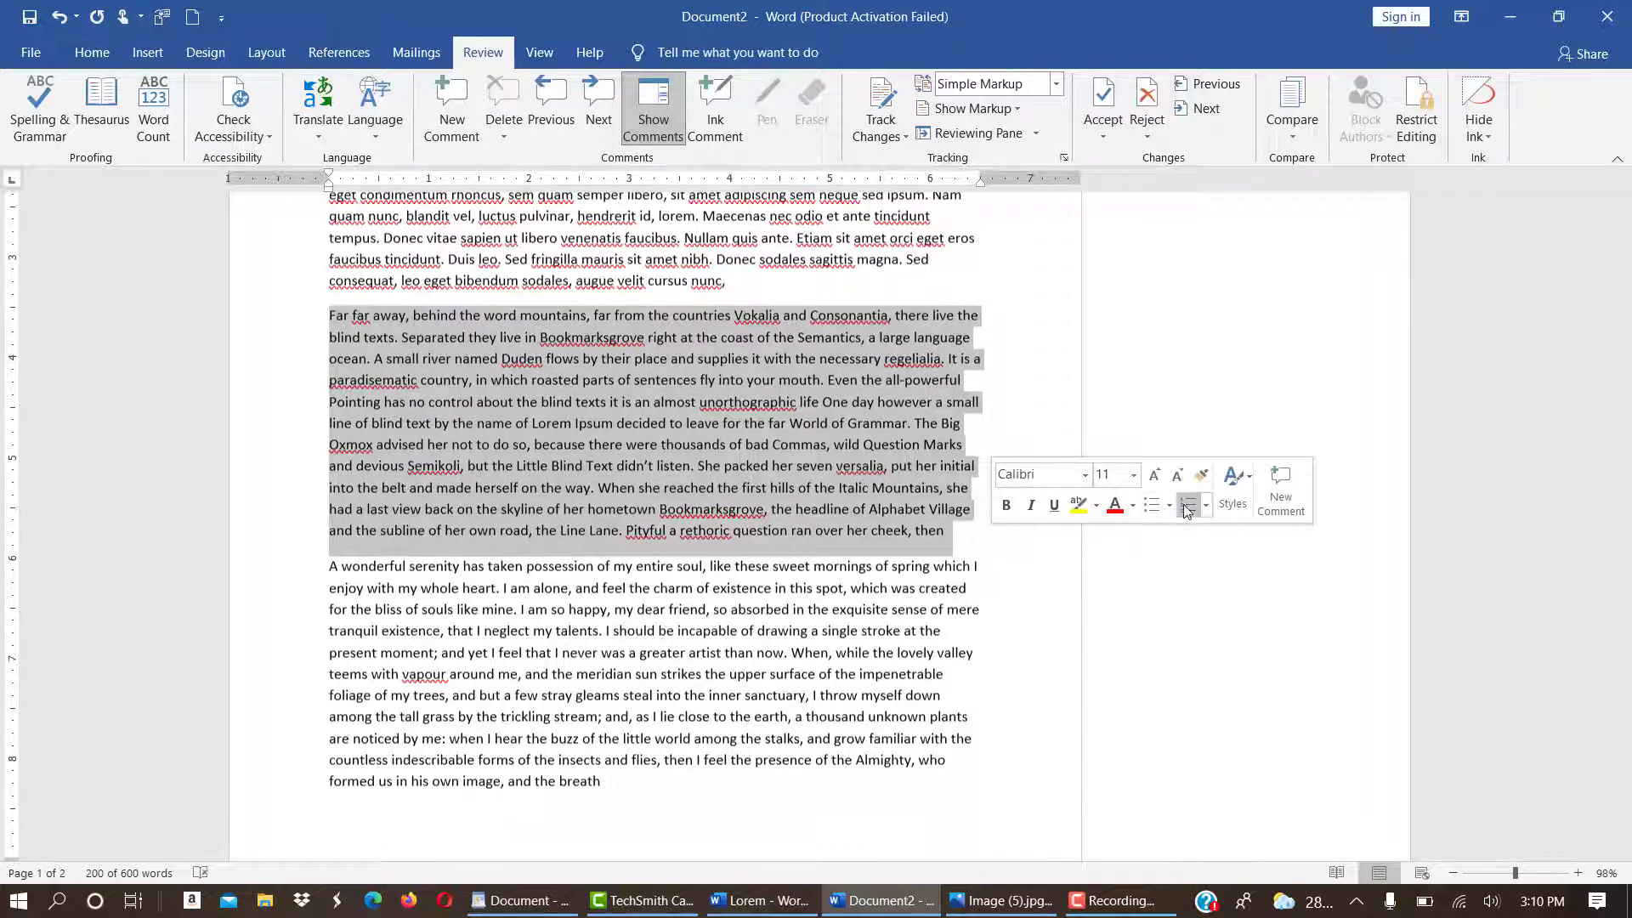
{"action": "left_click", "coordinate": [1277, 499]}
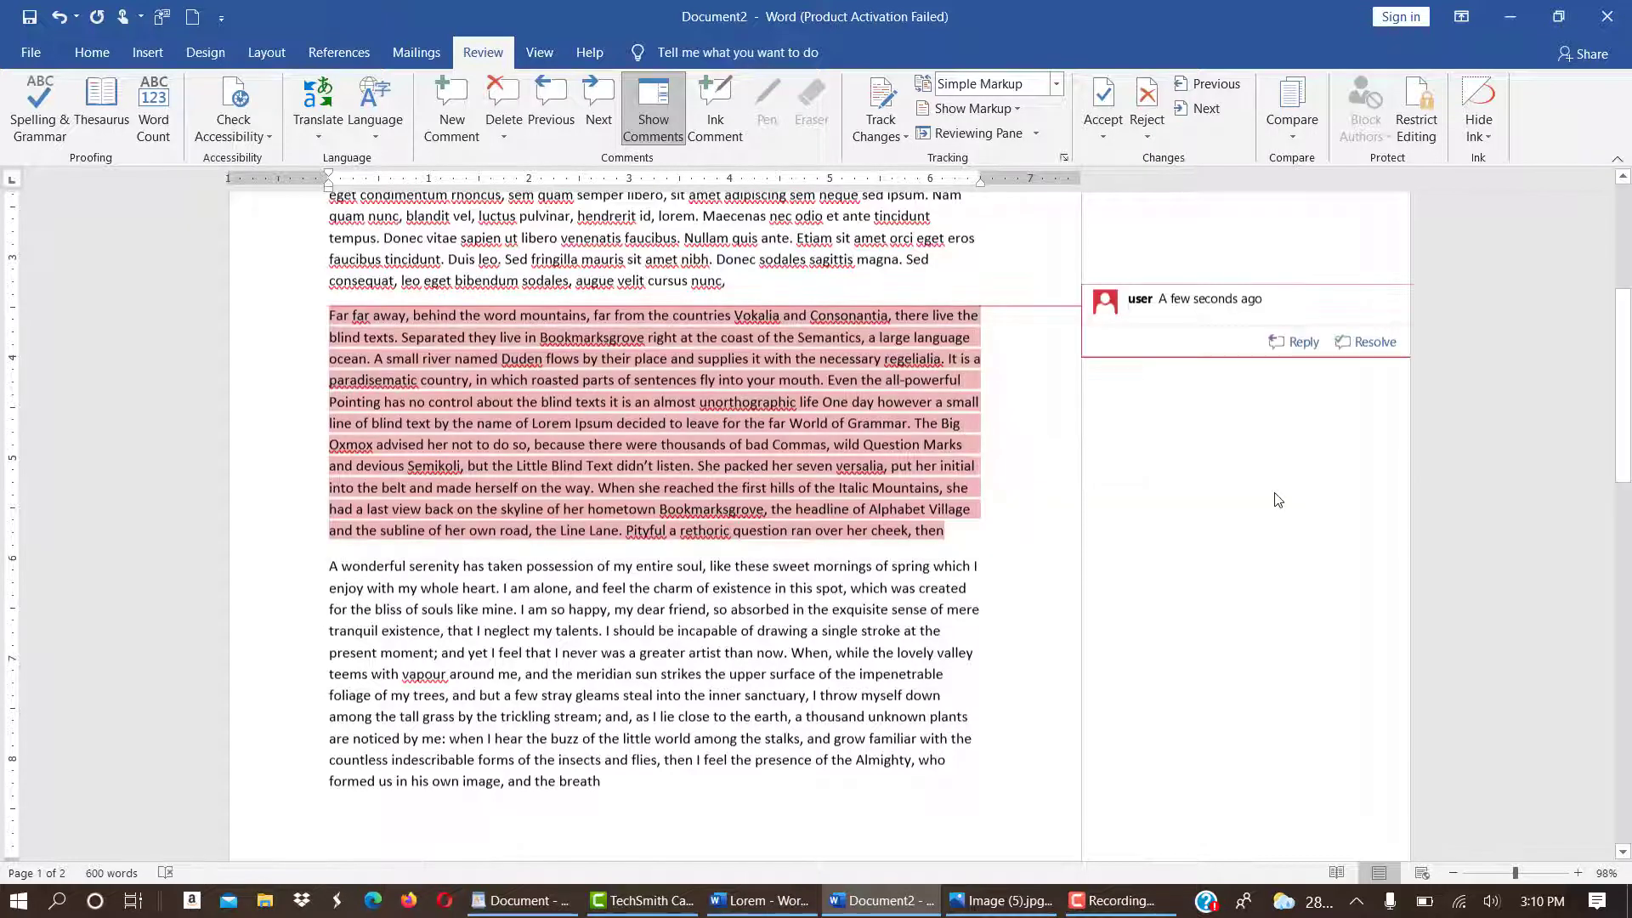
{"action": "type", "text": "Delete th"}
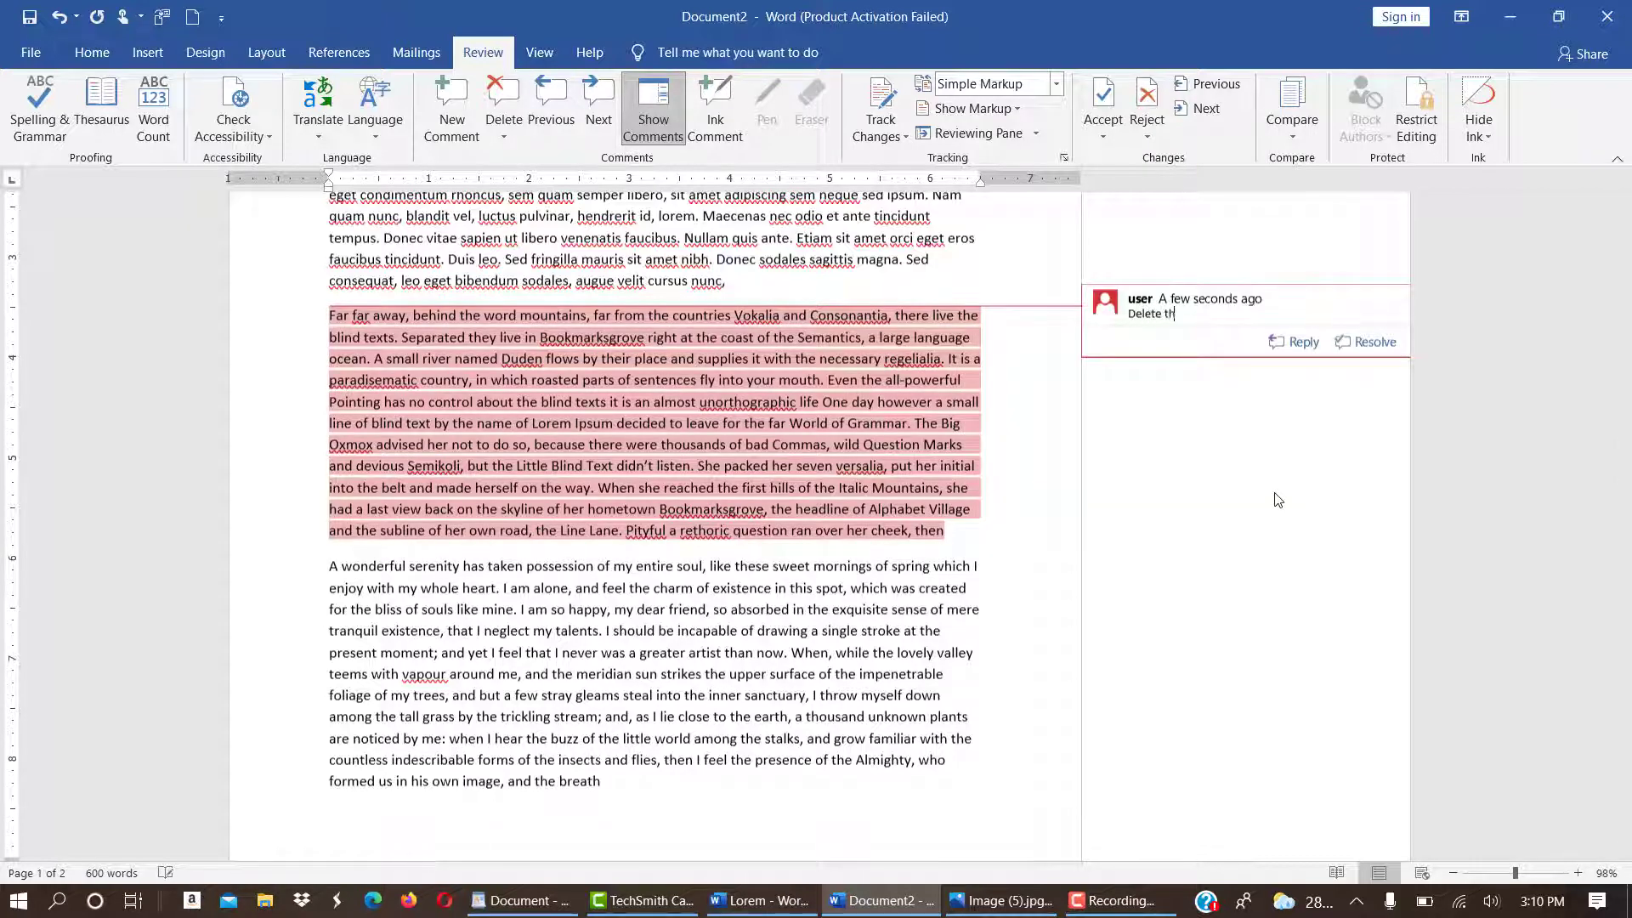
{"action": "type", "text": "is portion"}
Finish the 'Delete this portion' comment and scroll through the document to review all three comments
{"action": "left_click", "coordinate": [1069, 619]}
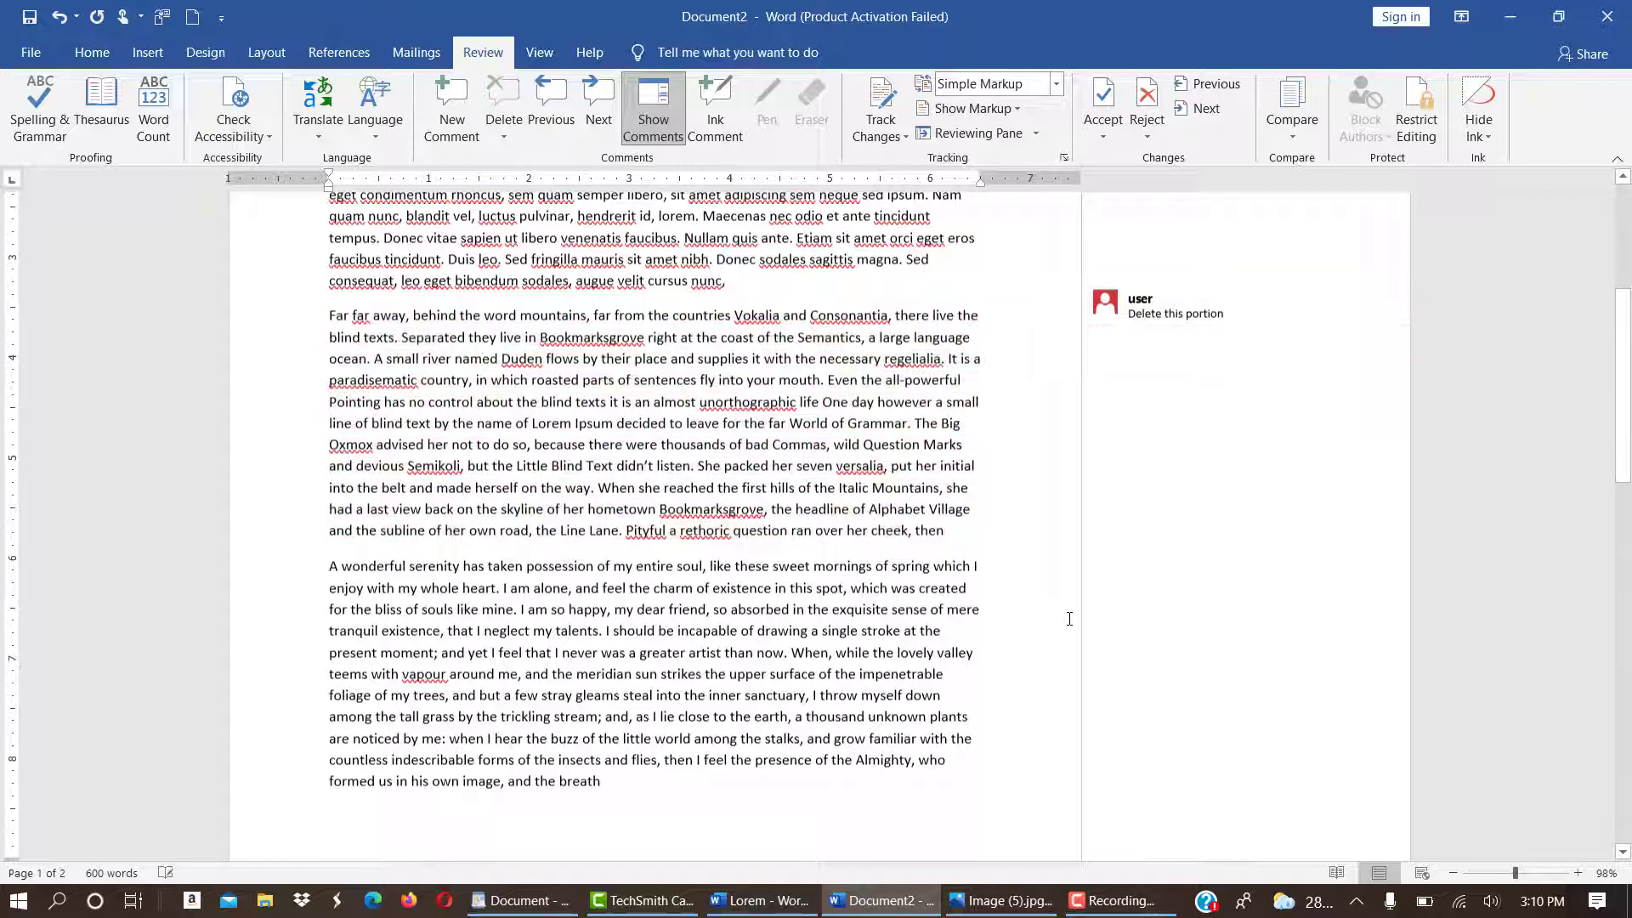
{"action": "scroll", "coordinate": [1069, 618], "scroll_direction": "up", "scroll_amount": 5}
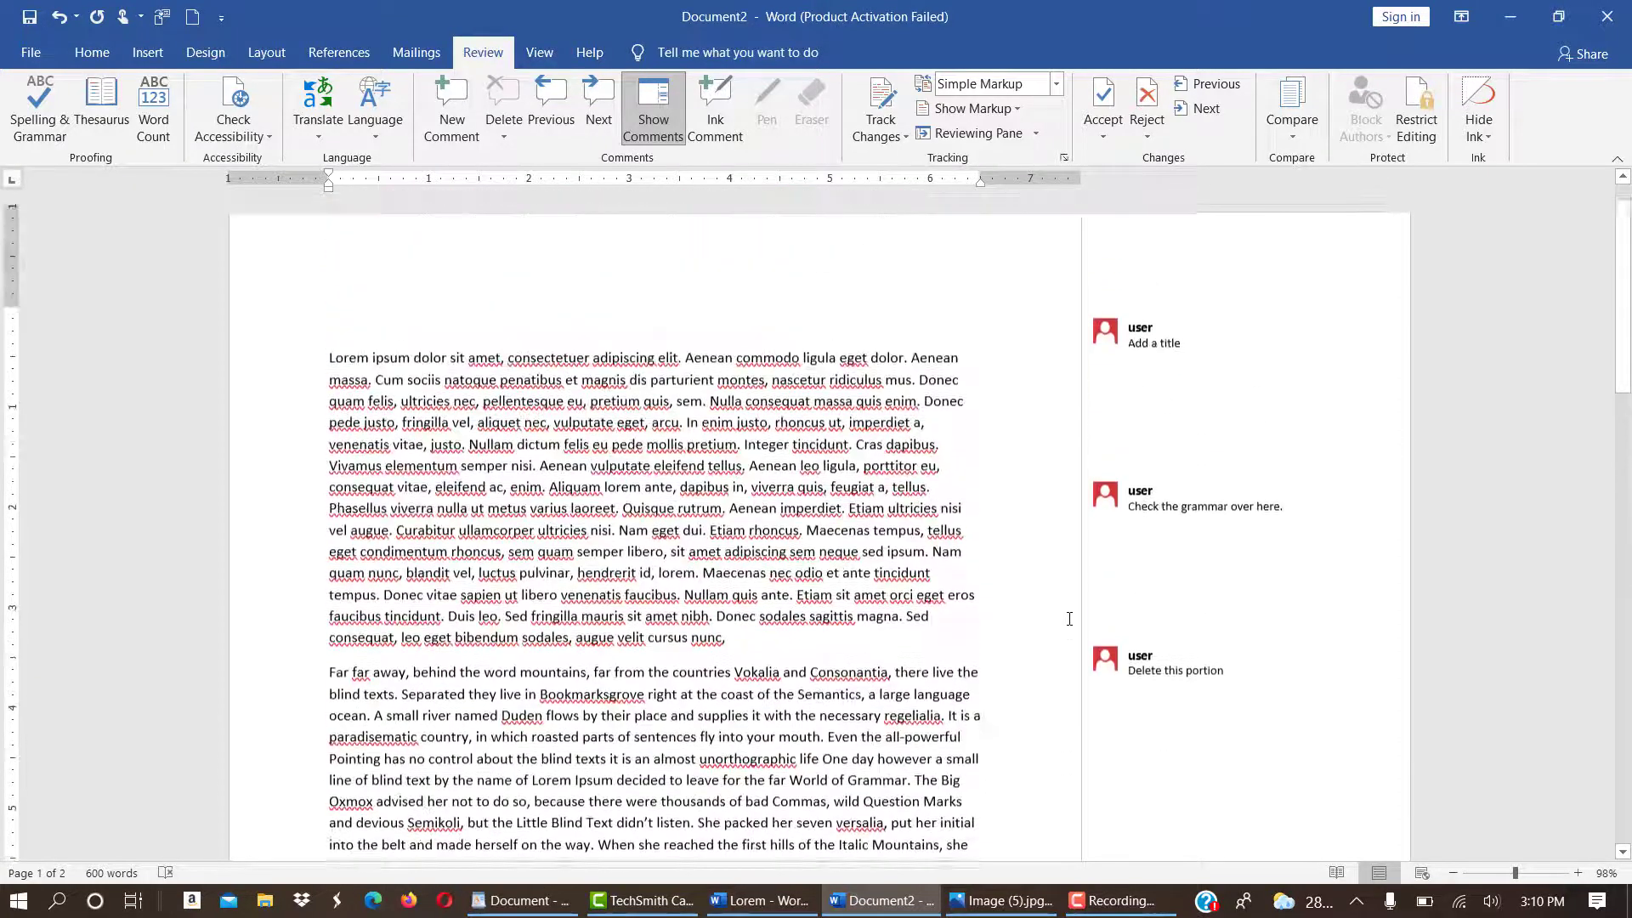
{"action": "scroll", "coordinate": [1069, 619], "scroll_direction": "down", "scroll_amount": 1}
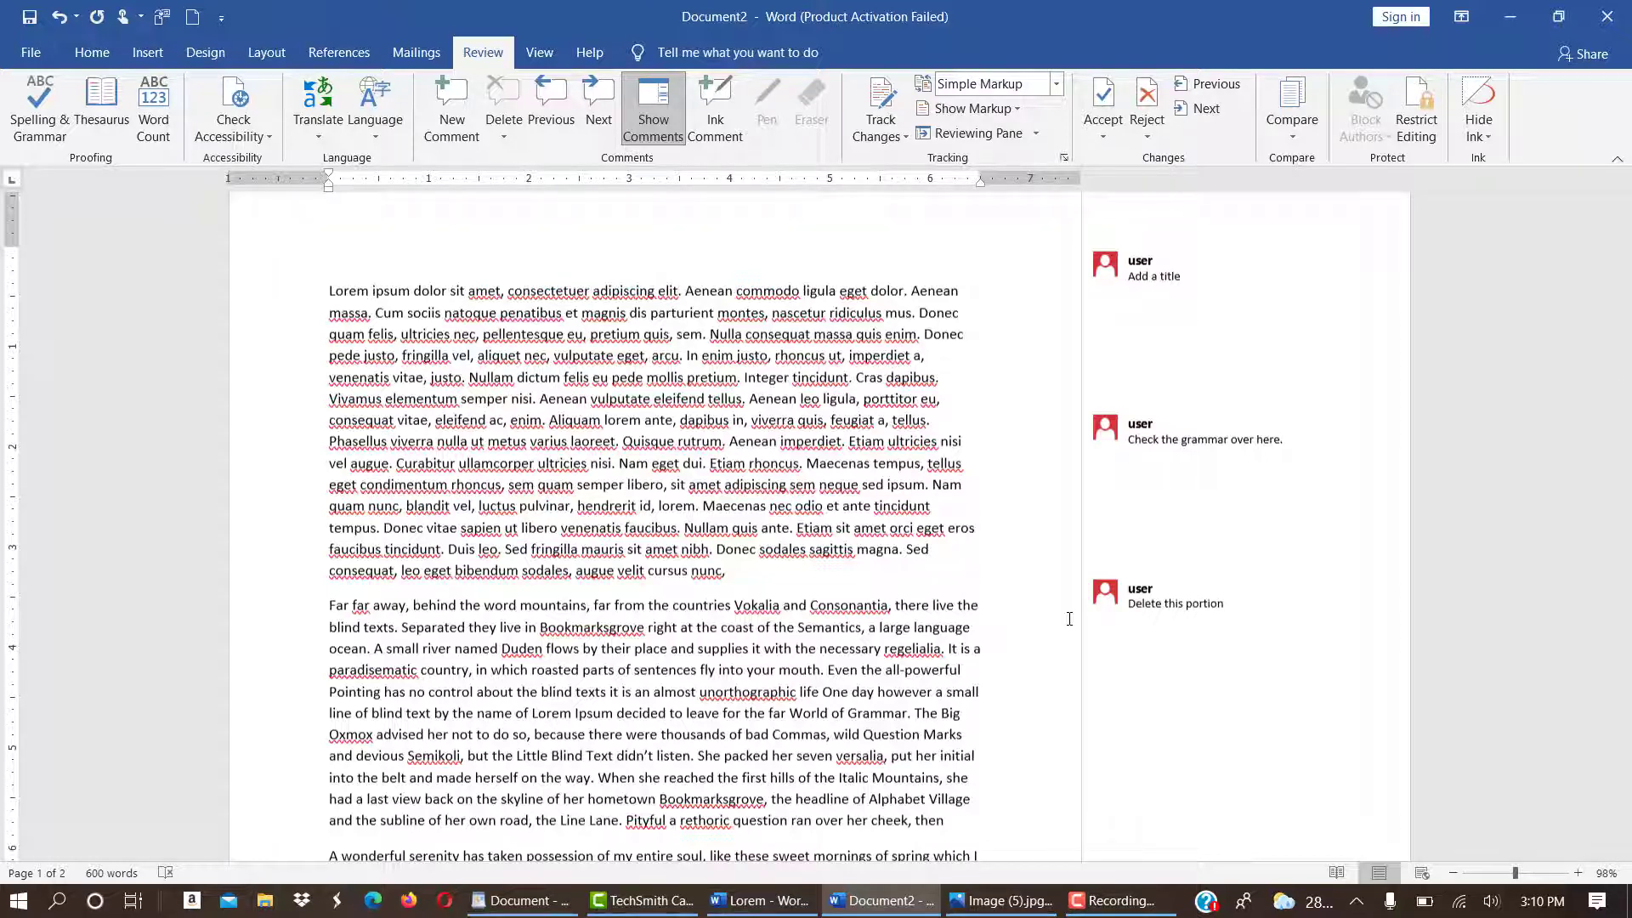
{"action": "scroll", "coordinate": [1069, 618], "scroll_direction": "down", "scroll_amount": 10}
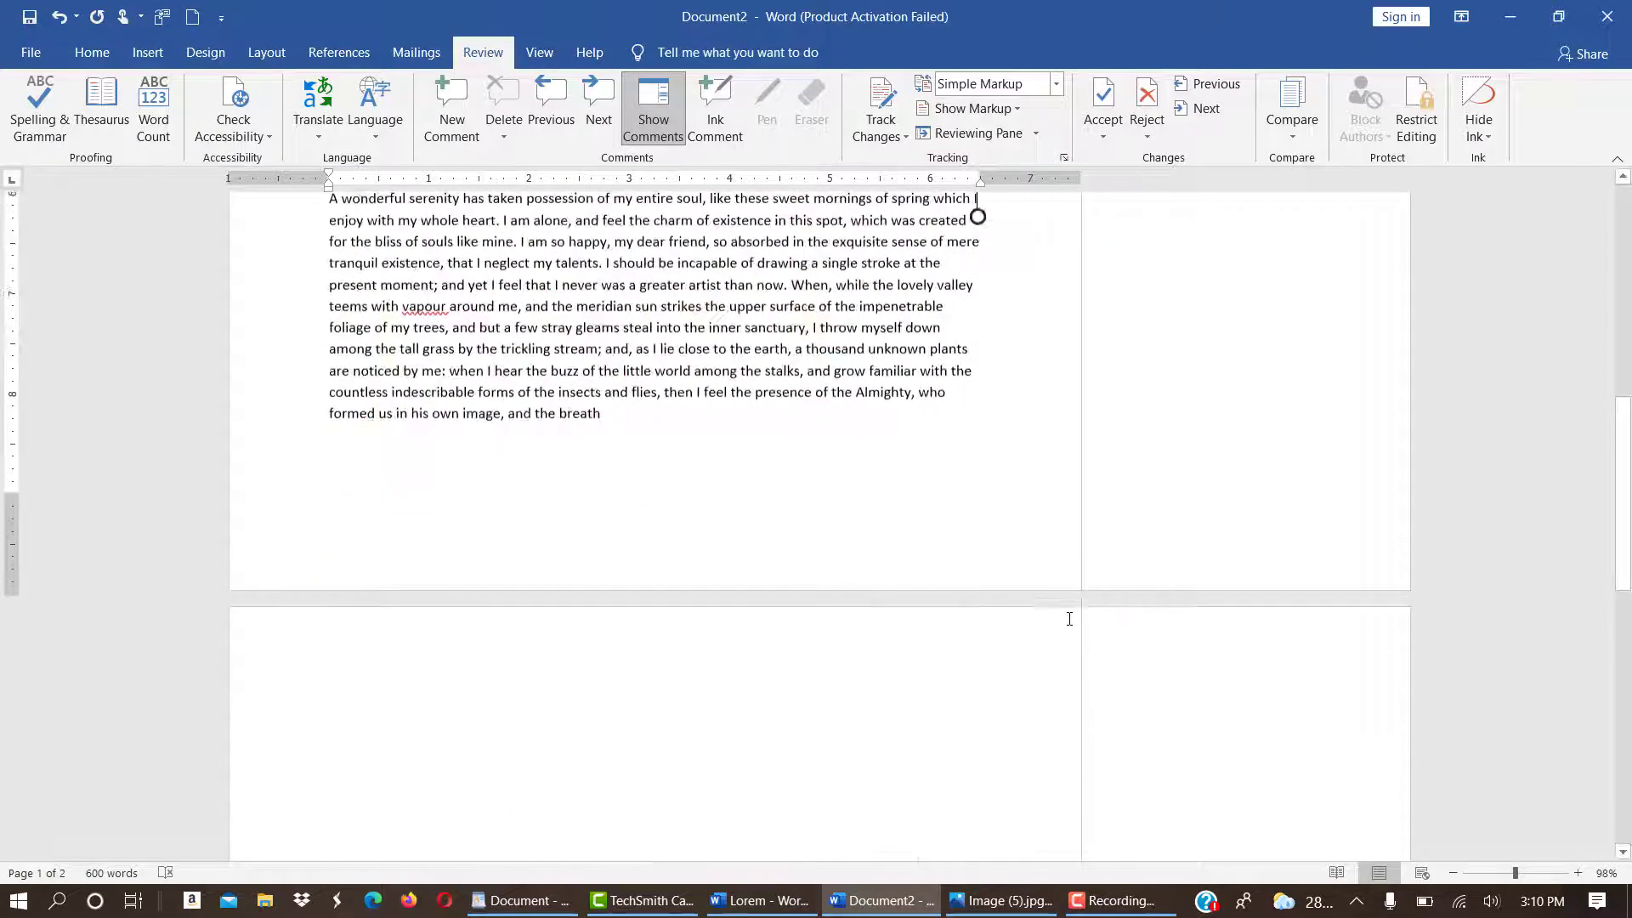
{"action": "scroll", "coordinate": [1069, 618], "scroll_direction": "up", "scroll_amount": 4}
{"action": "scroll", "coordinate": [1069, 618], "scroll_direction": "up", "scroll_amount": 6}
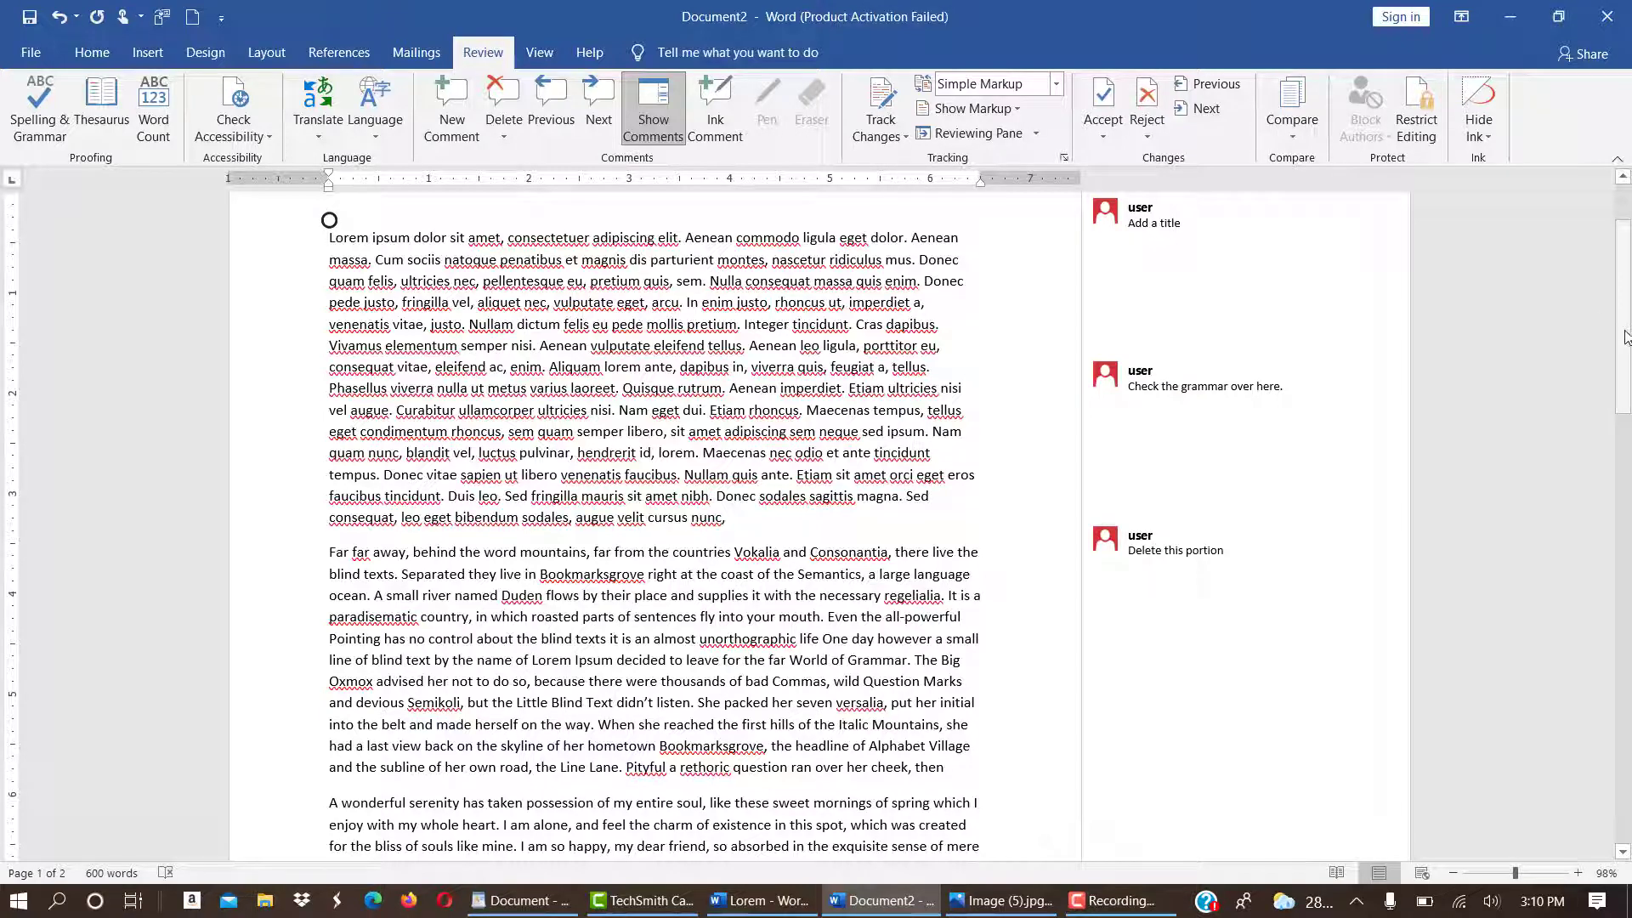
{"action": "left_click_drag", "start_coordinate": [1624, 337], "coordinate": [1621, 255]}
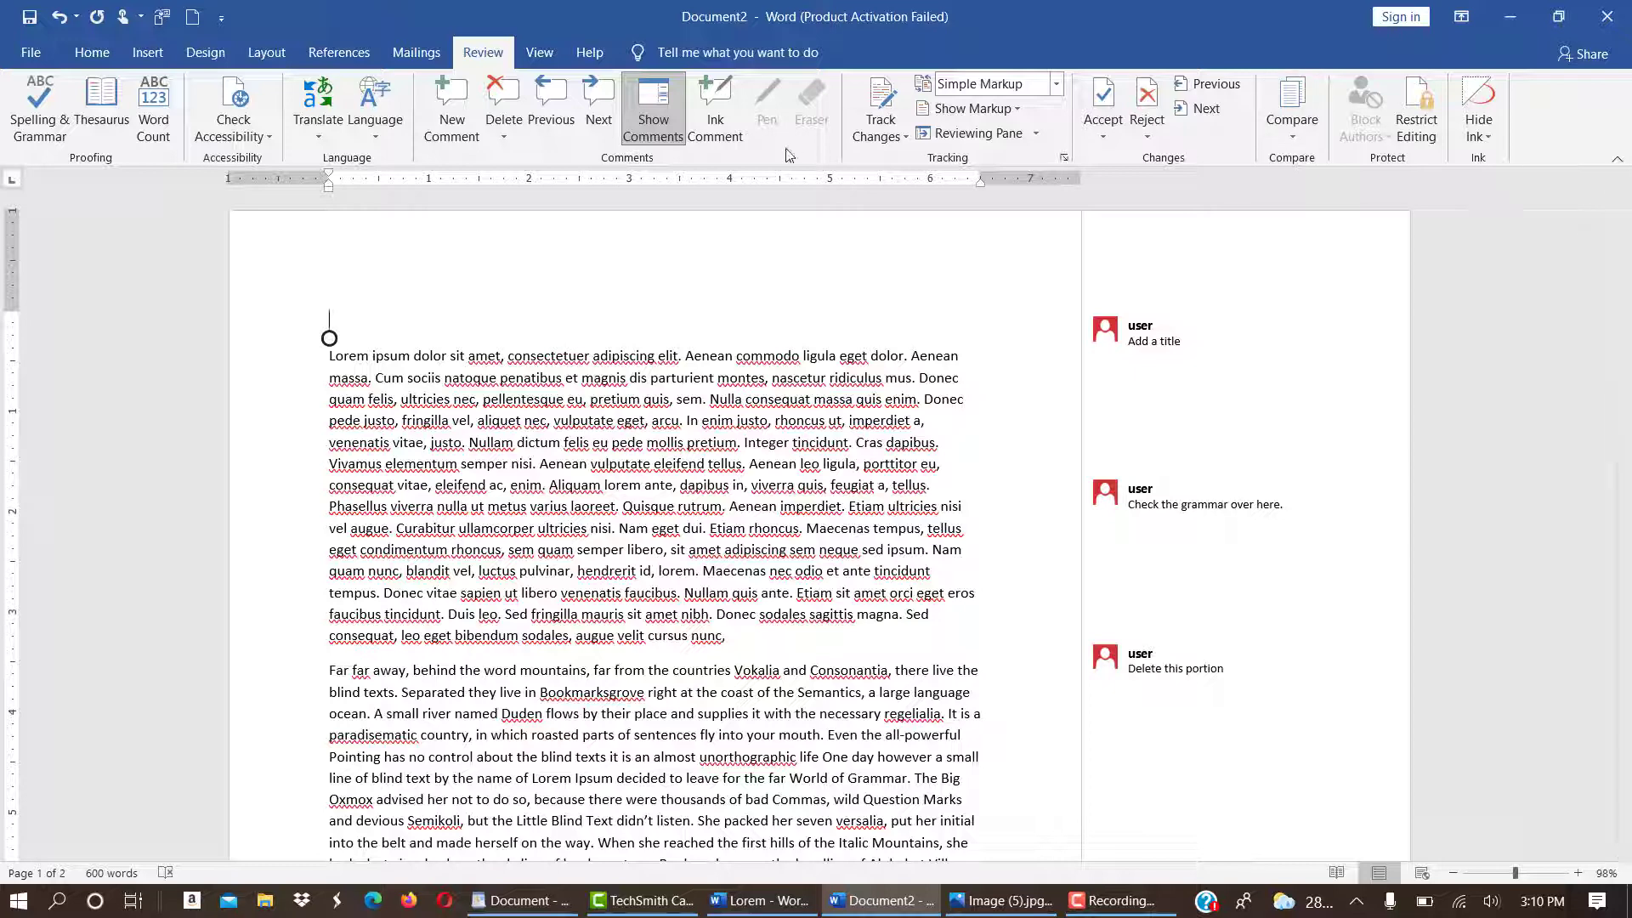
Check both pages of the commented document in the print preview, then go back to editing
{"action": "left_click", "coordinate": [33, 54]}
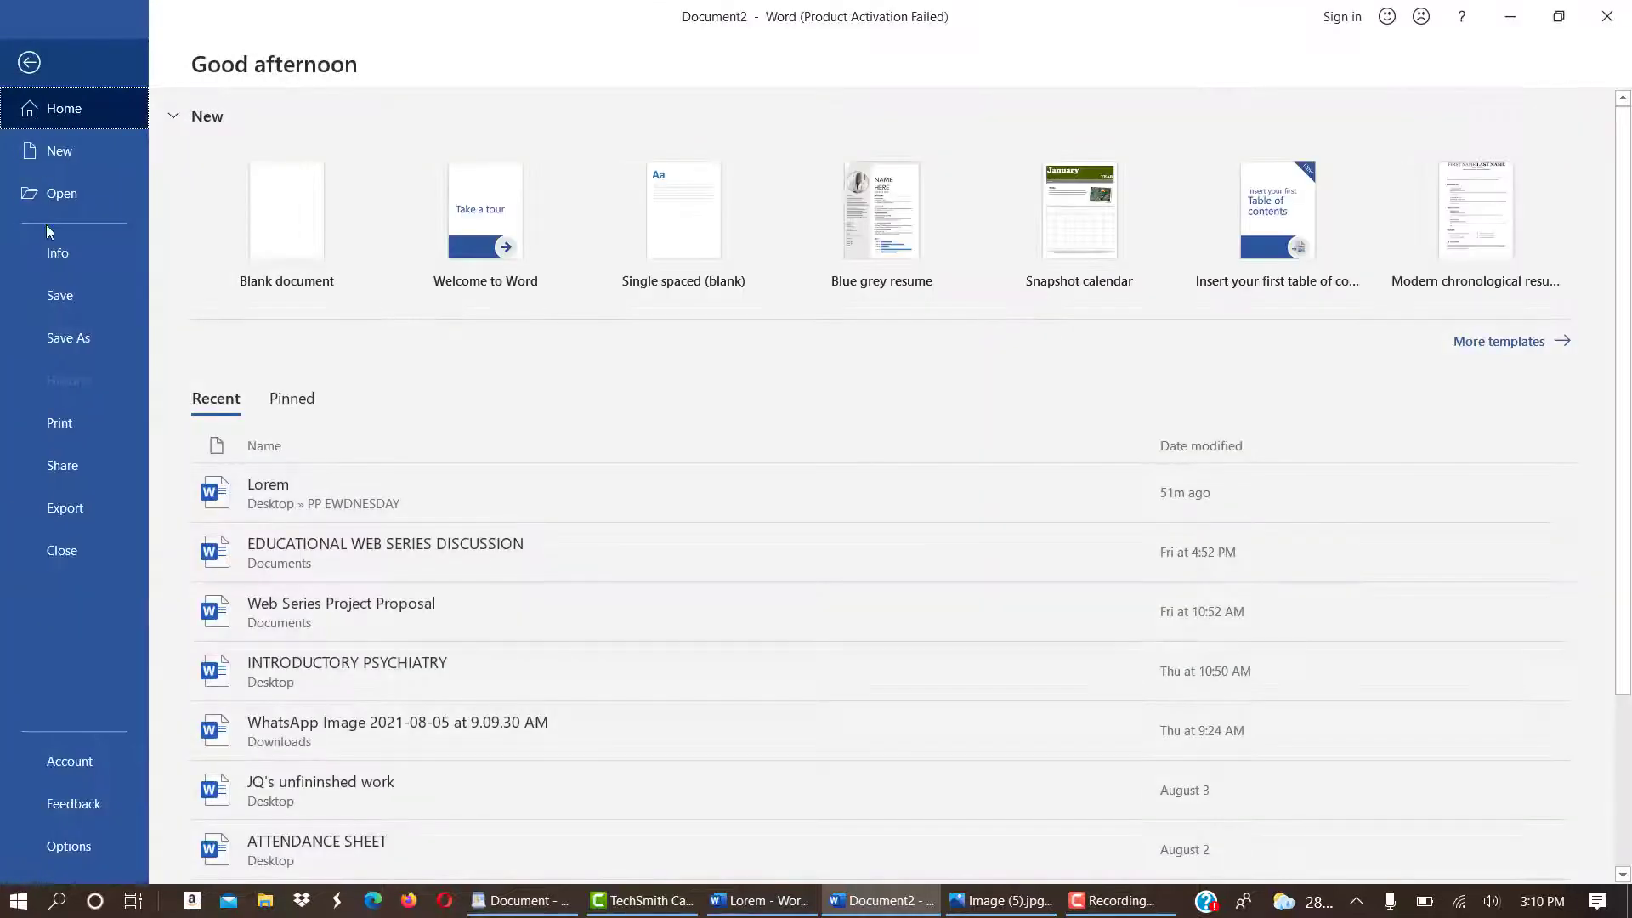
{"action": "left_click", "coordinate": [61, 429]}
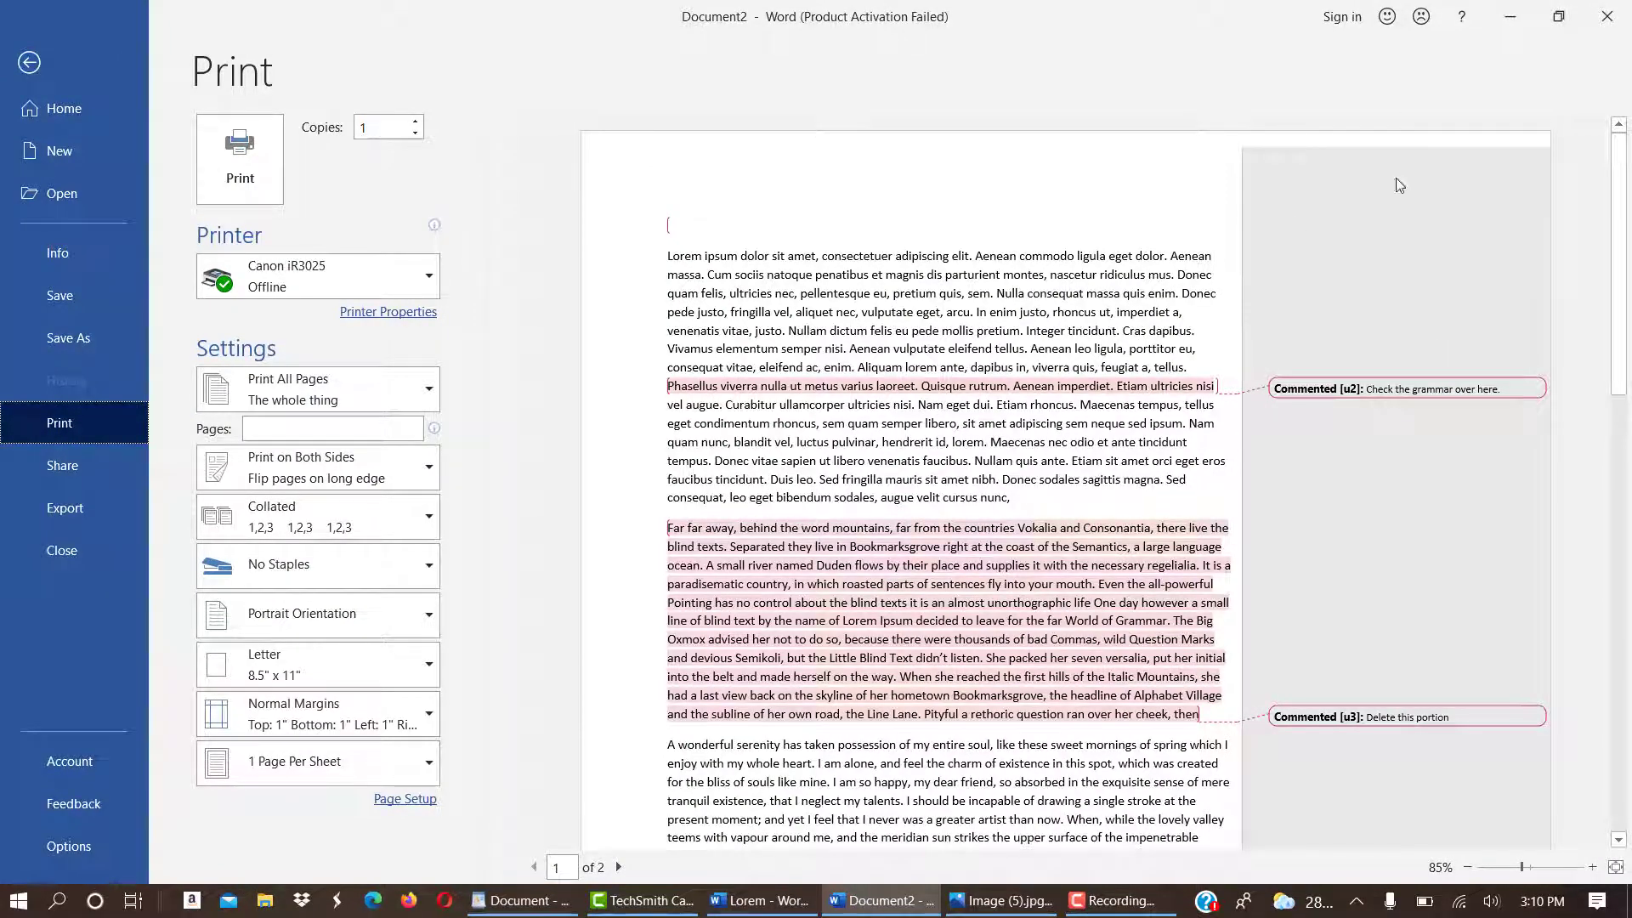
{"action": "left_click", "coordinate": [1617, 841]}
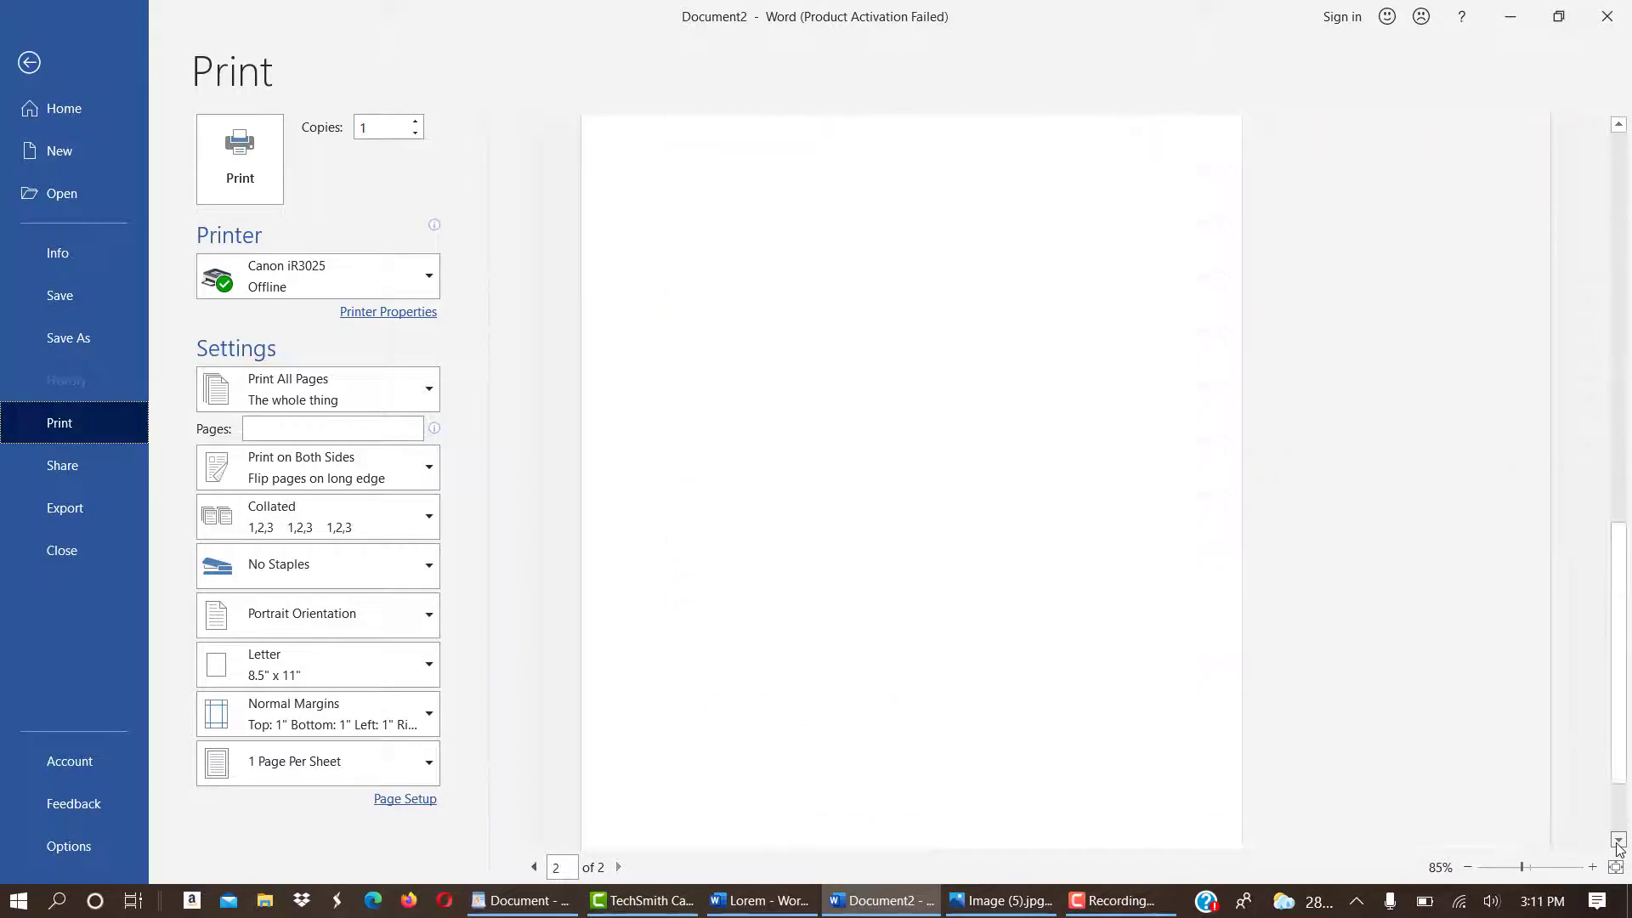
{"action": "left_click", "coordinate": [1617, 126]}
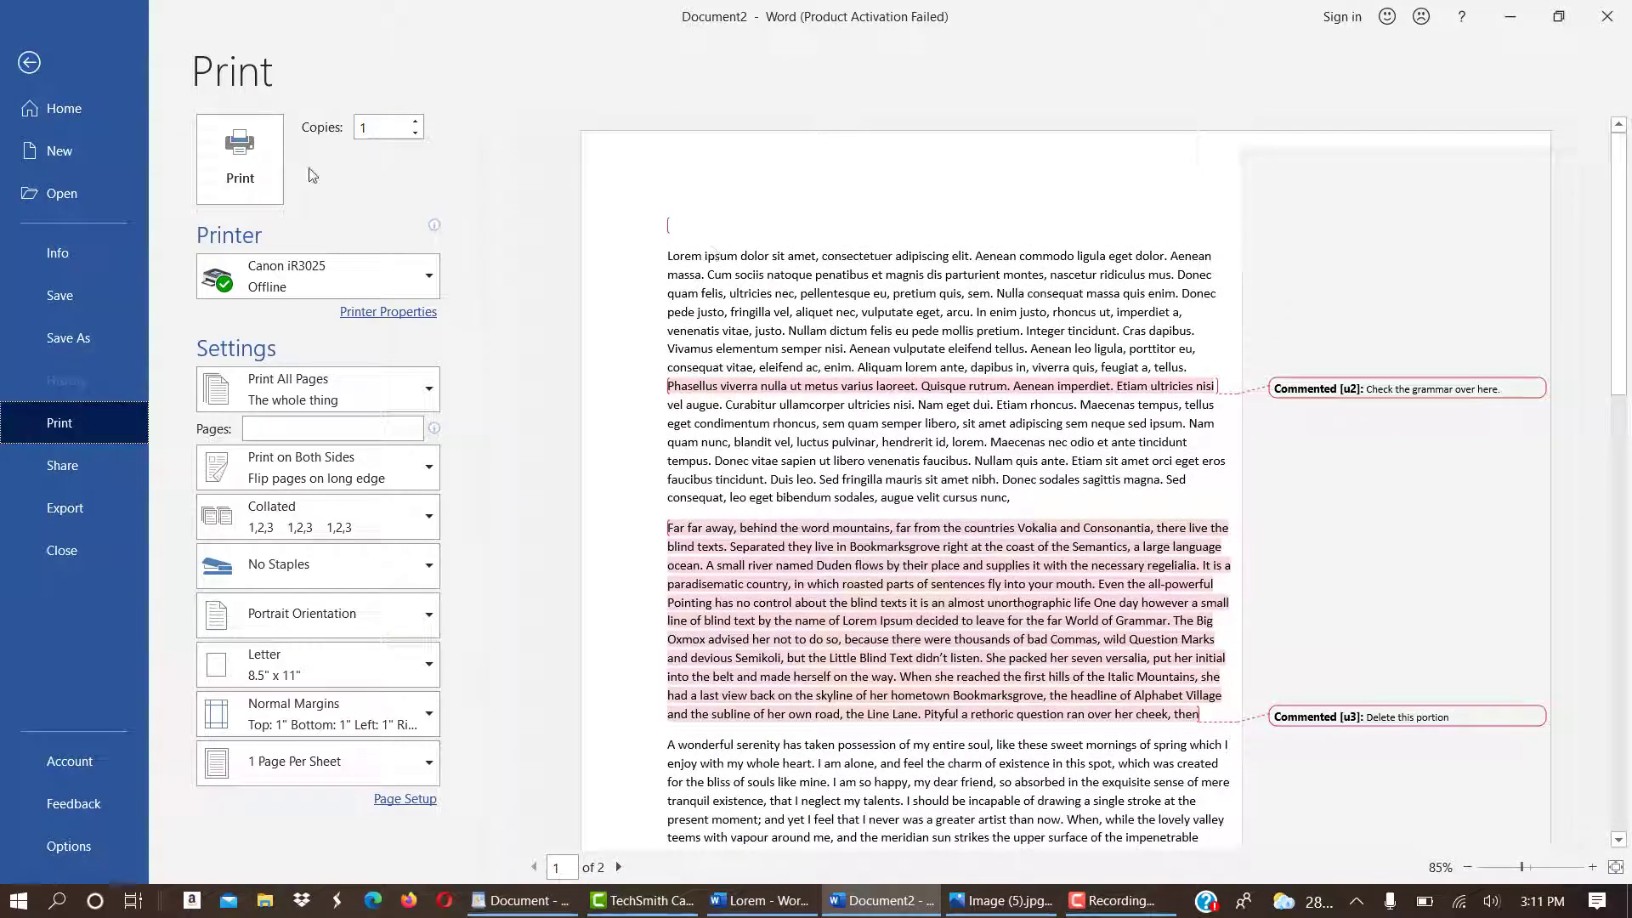
{"action": "left_click", "coordinate": [29, 64]}
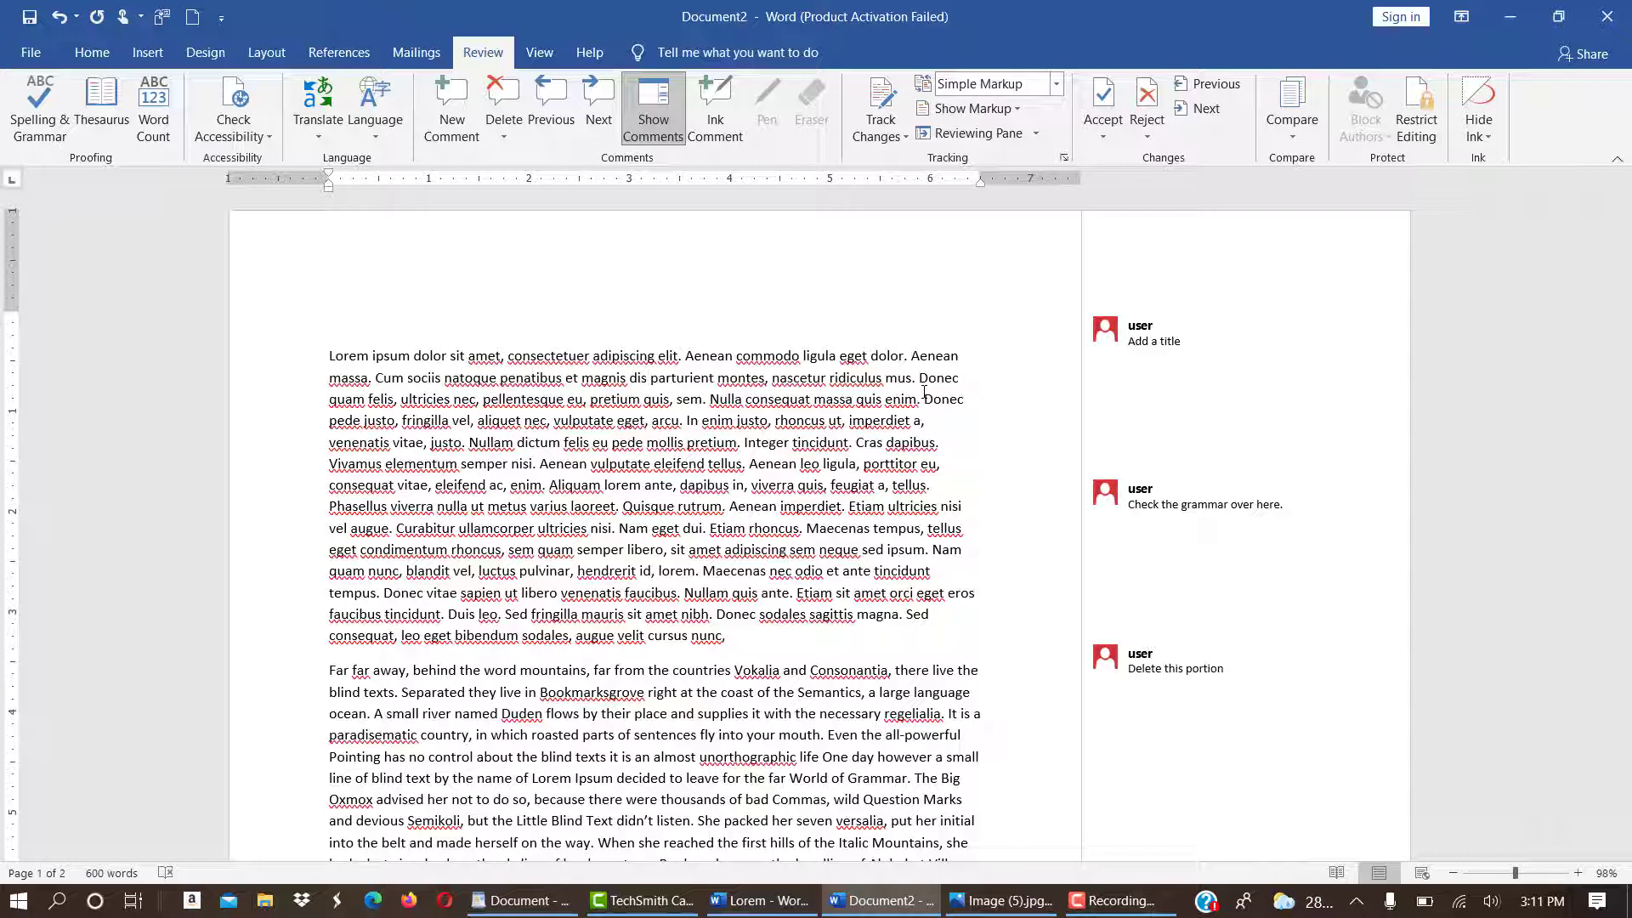
Reject all three comments one by one, then undo with Ctrl+Z to restore them
{"action": "mouse_move", "coordinate": [1279, 340]}
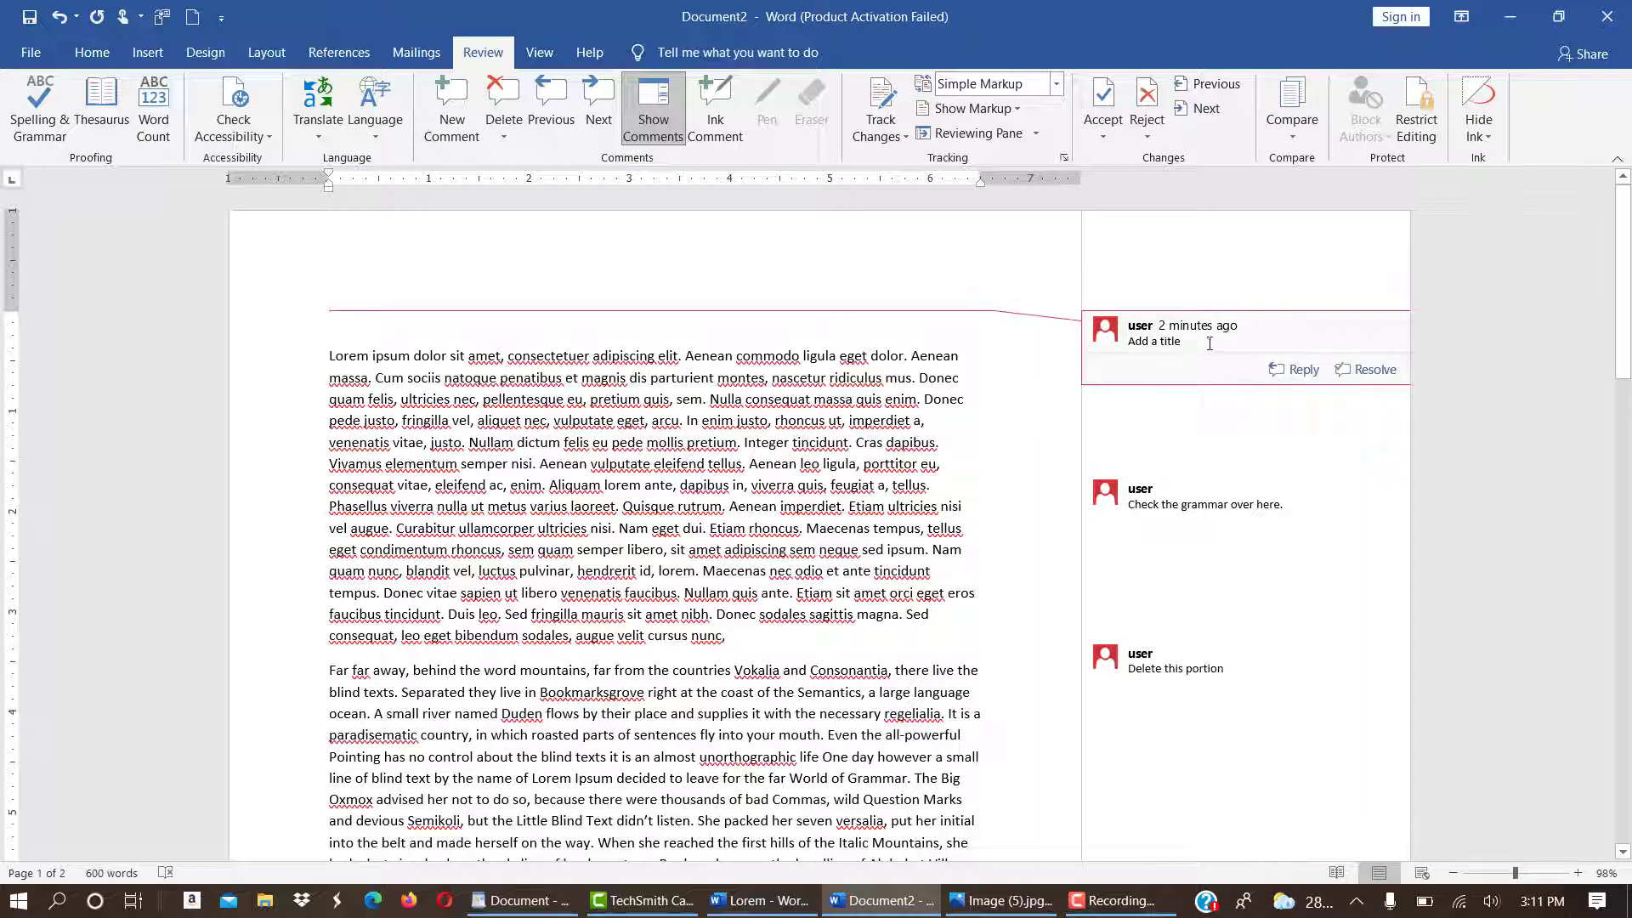
{"action": "left_click", "coordinate": [1148, 102]}
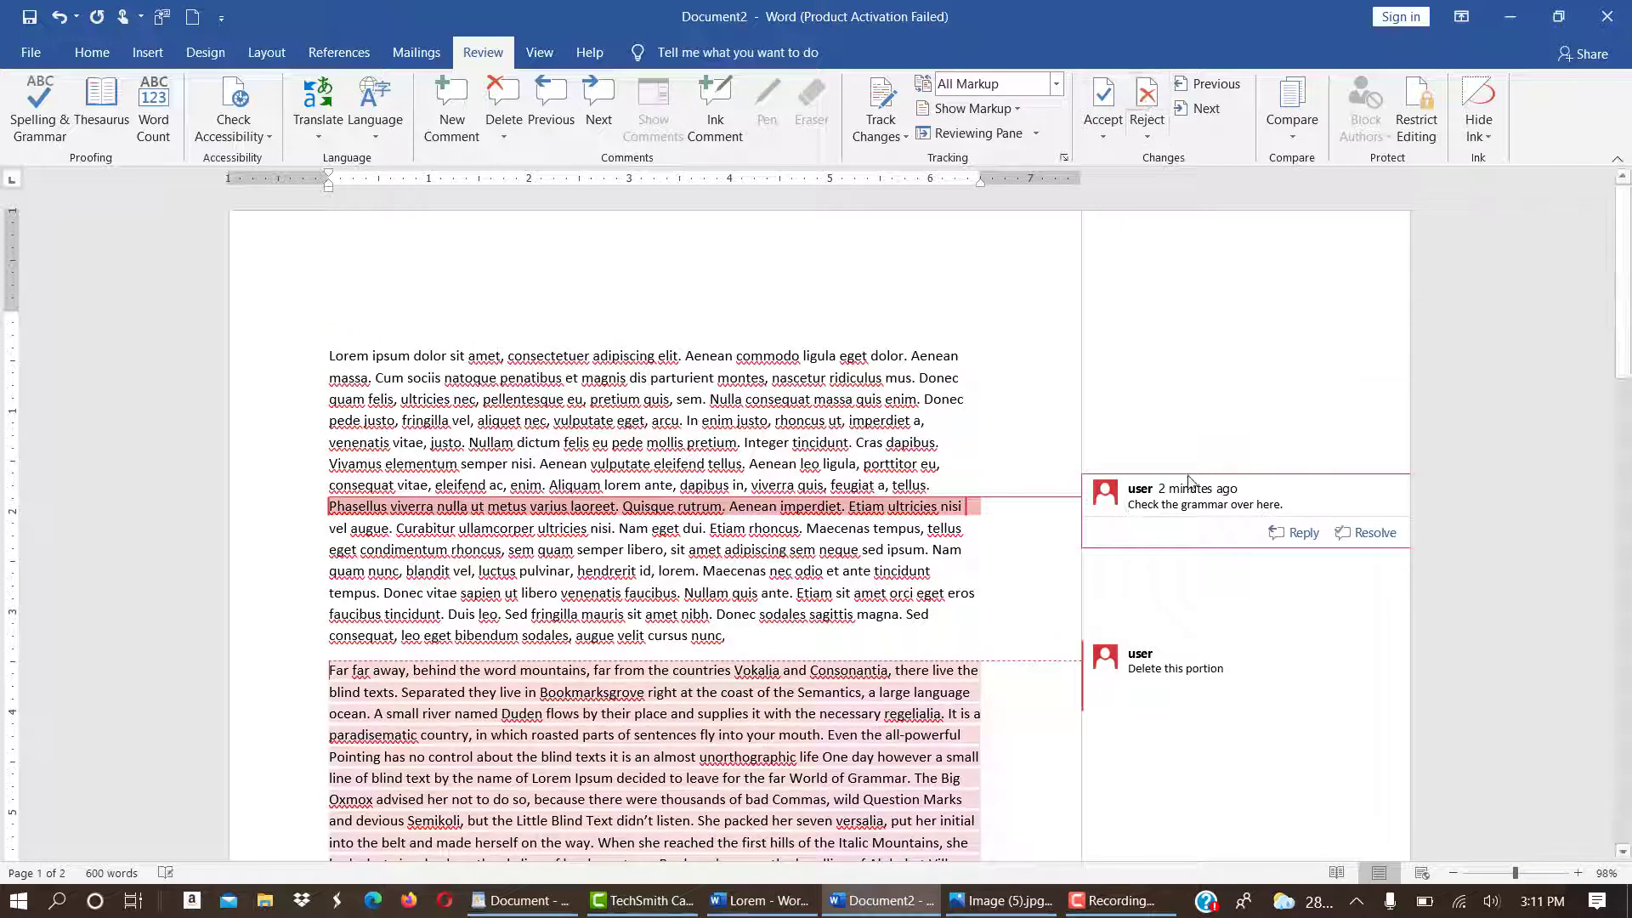
{"action": "left_click", "coordinate": [1146, 99]}
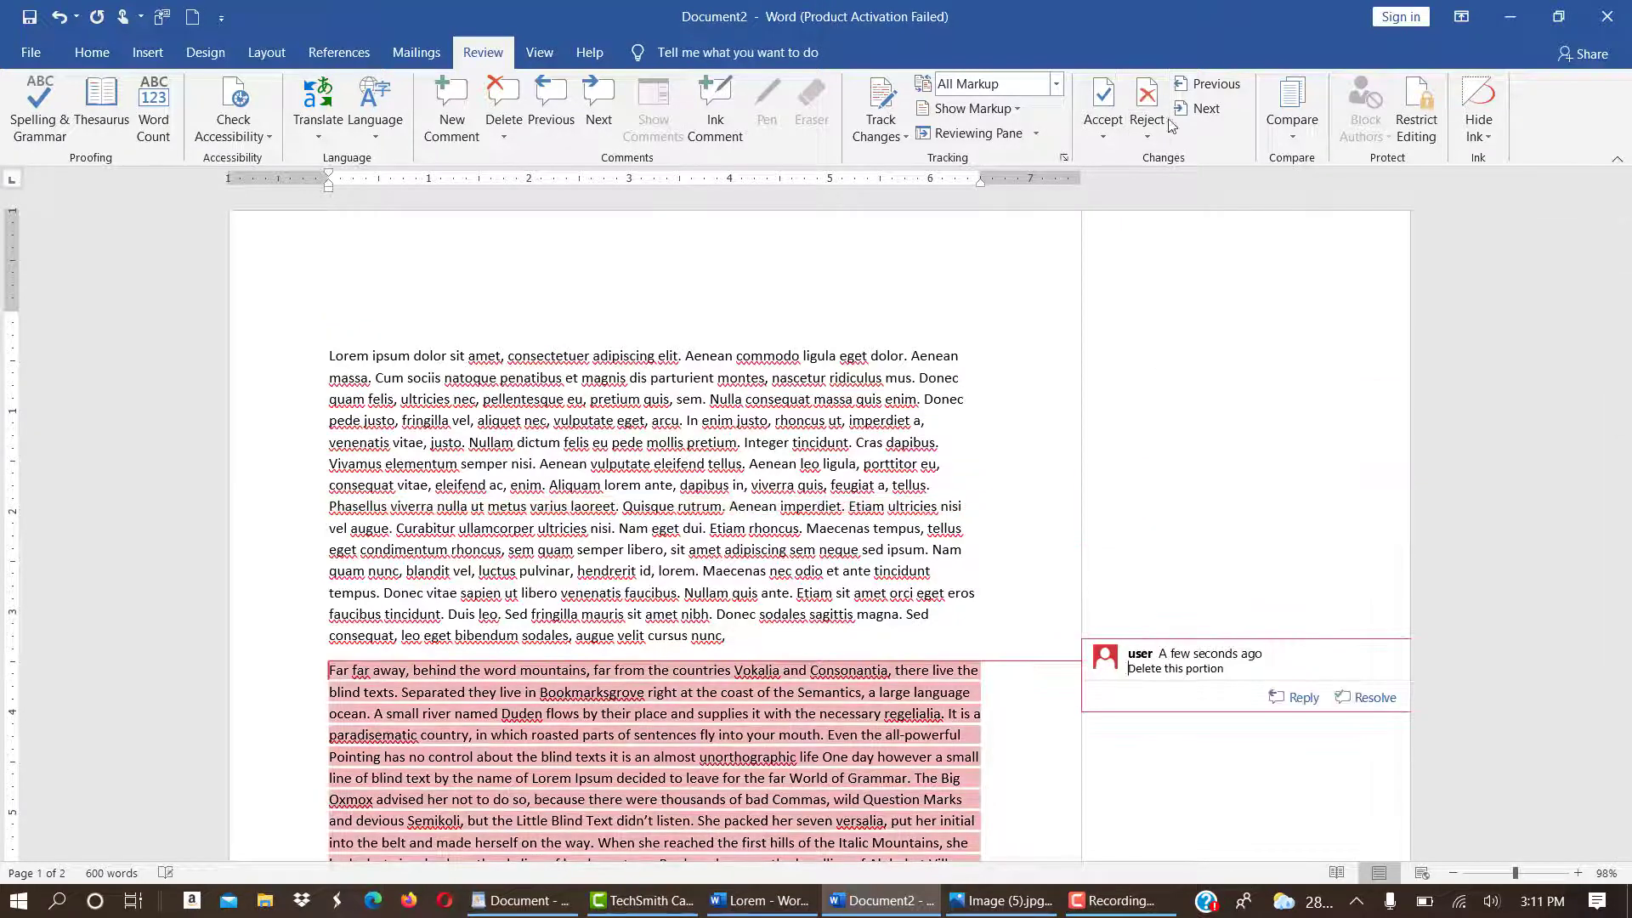
{"action": "left_click", "coordinate": [1147, 100]}
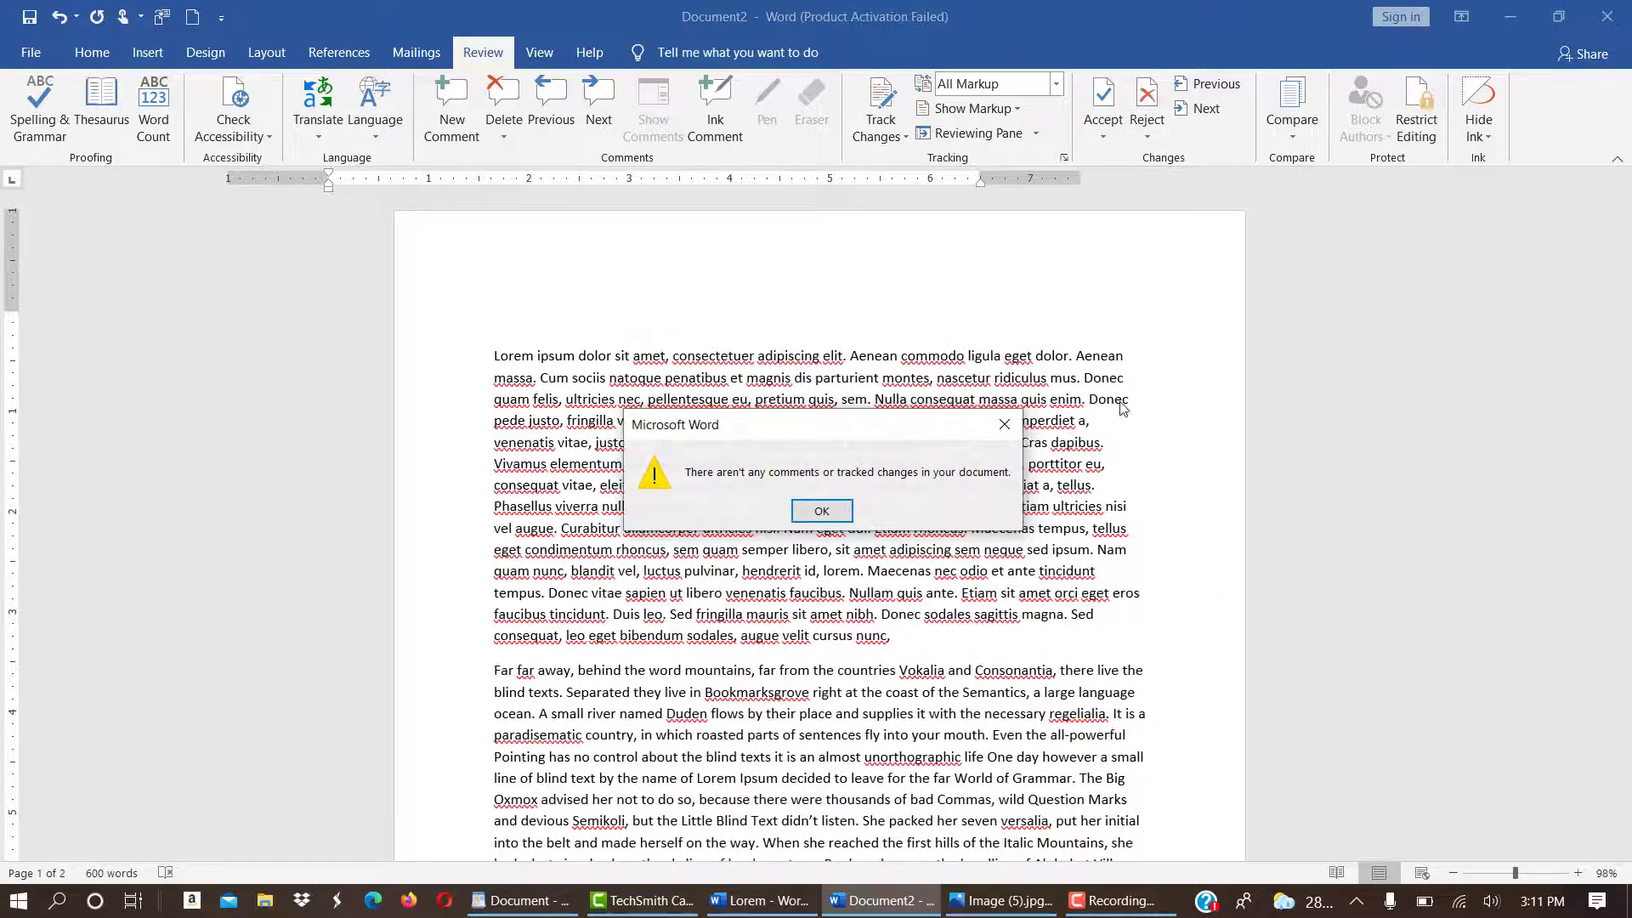
{"action": "left_click", "coordinate": [817, 511]}
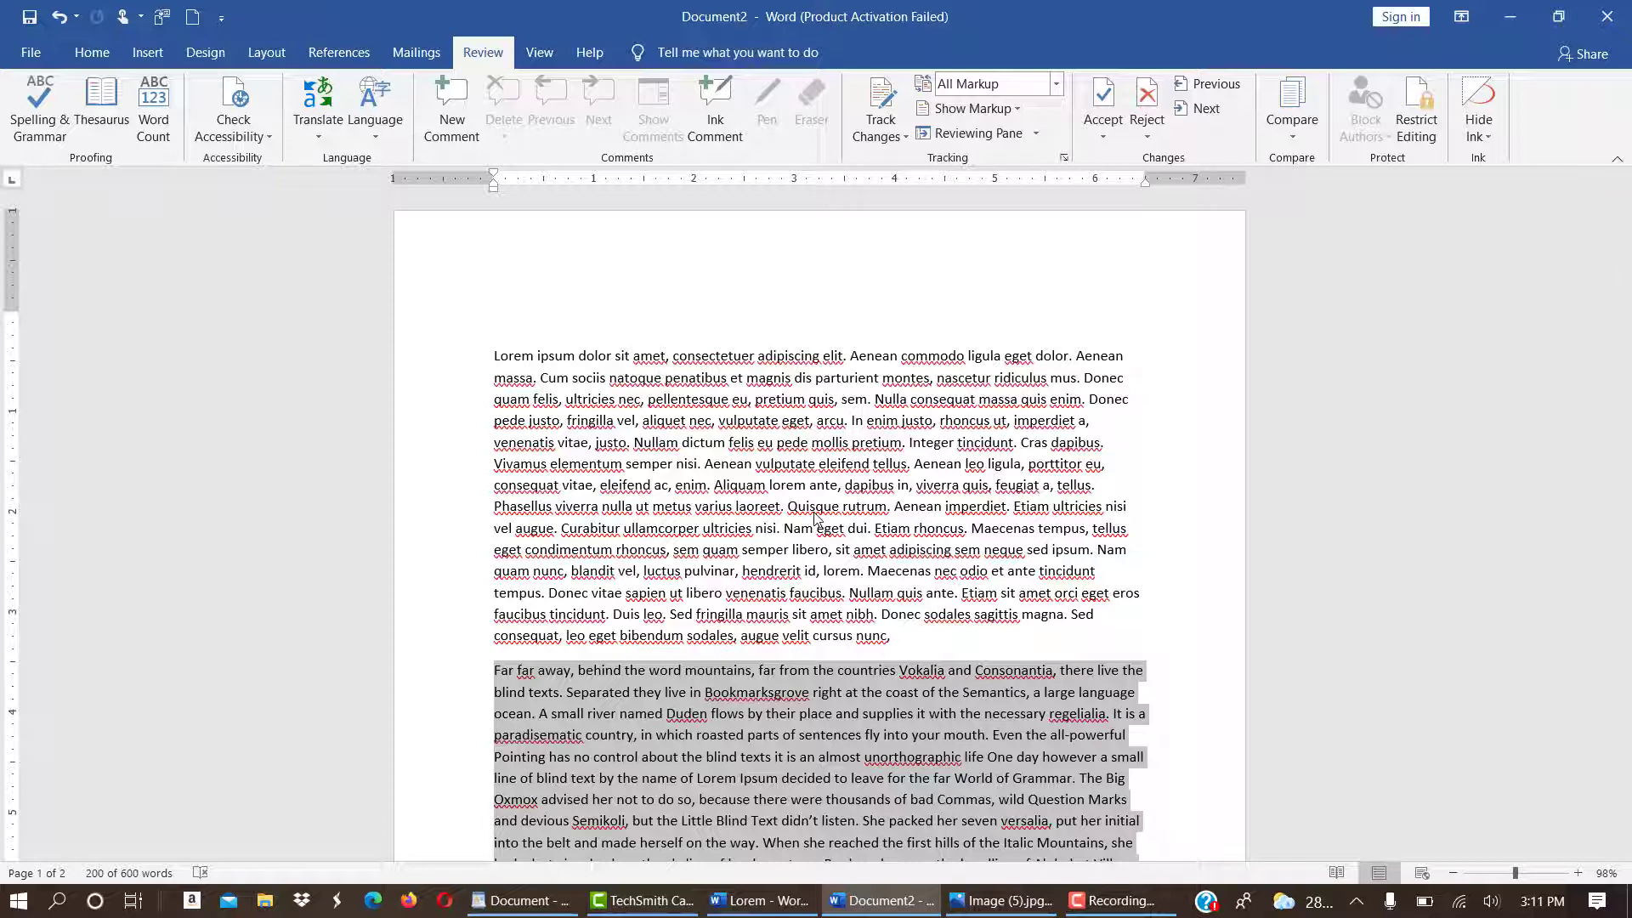
{"action": "key", "text": "ctrl+z"}
{"action": "key", "text": "ctrl+z"}
{"action": "key", "text": "ctrl+z"}
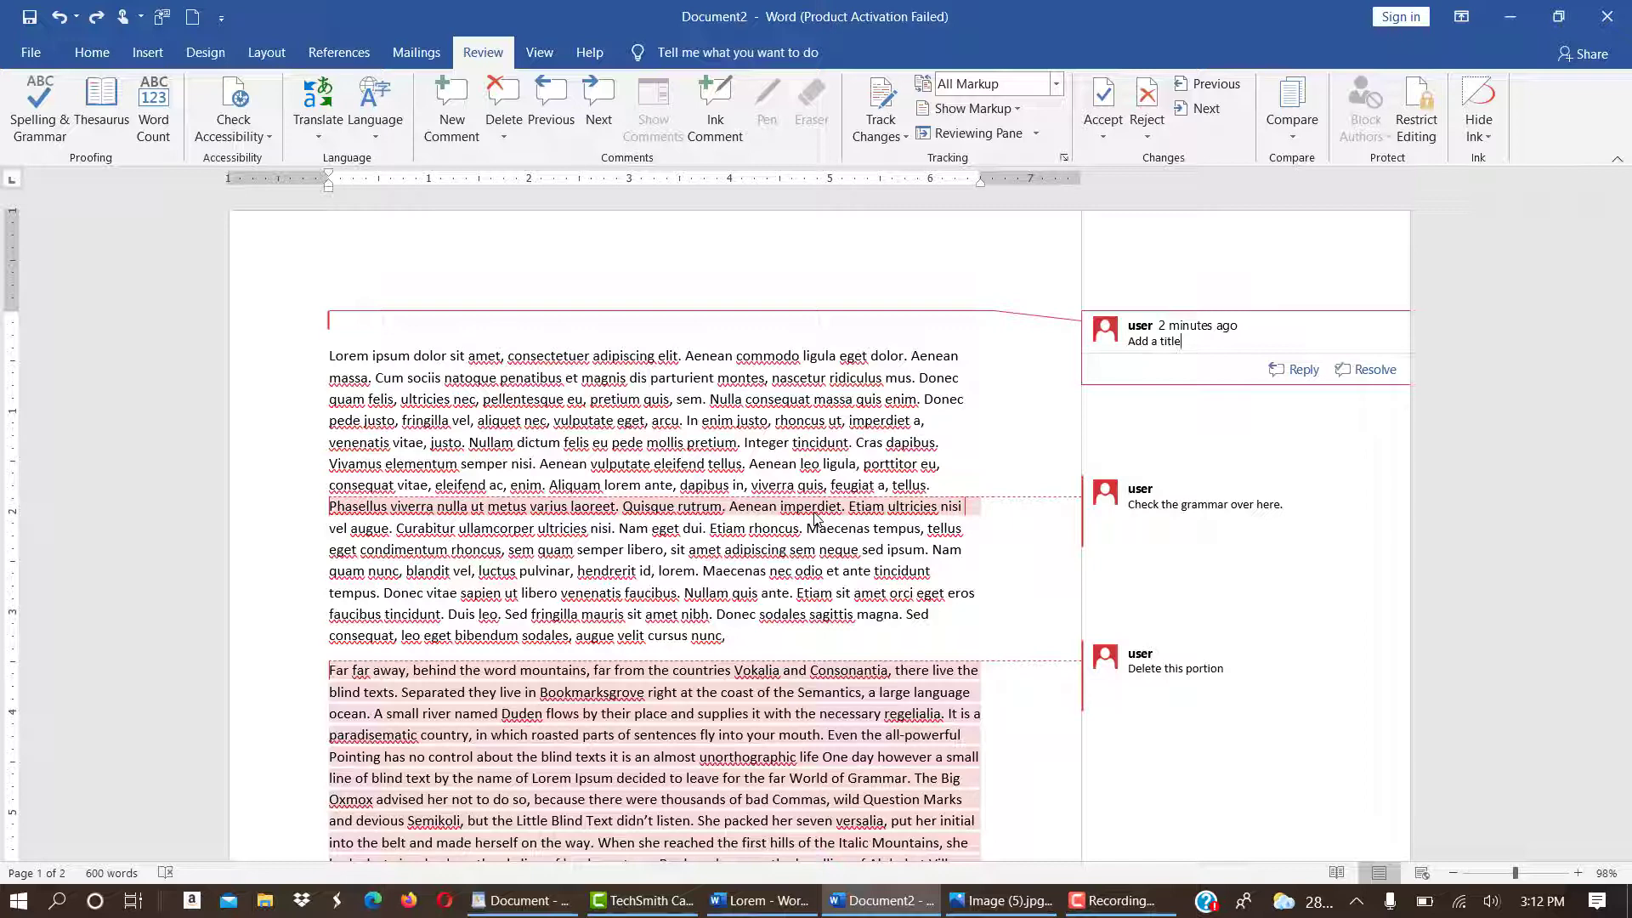
Type the title 'MY HOMEWORK' on the empty top line
{"action": "left_click", "coordinate": [541, 325]}
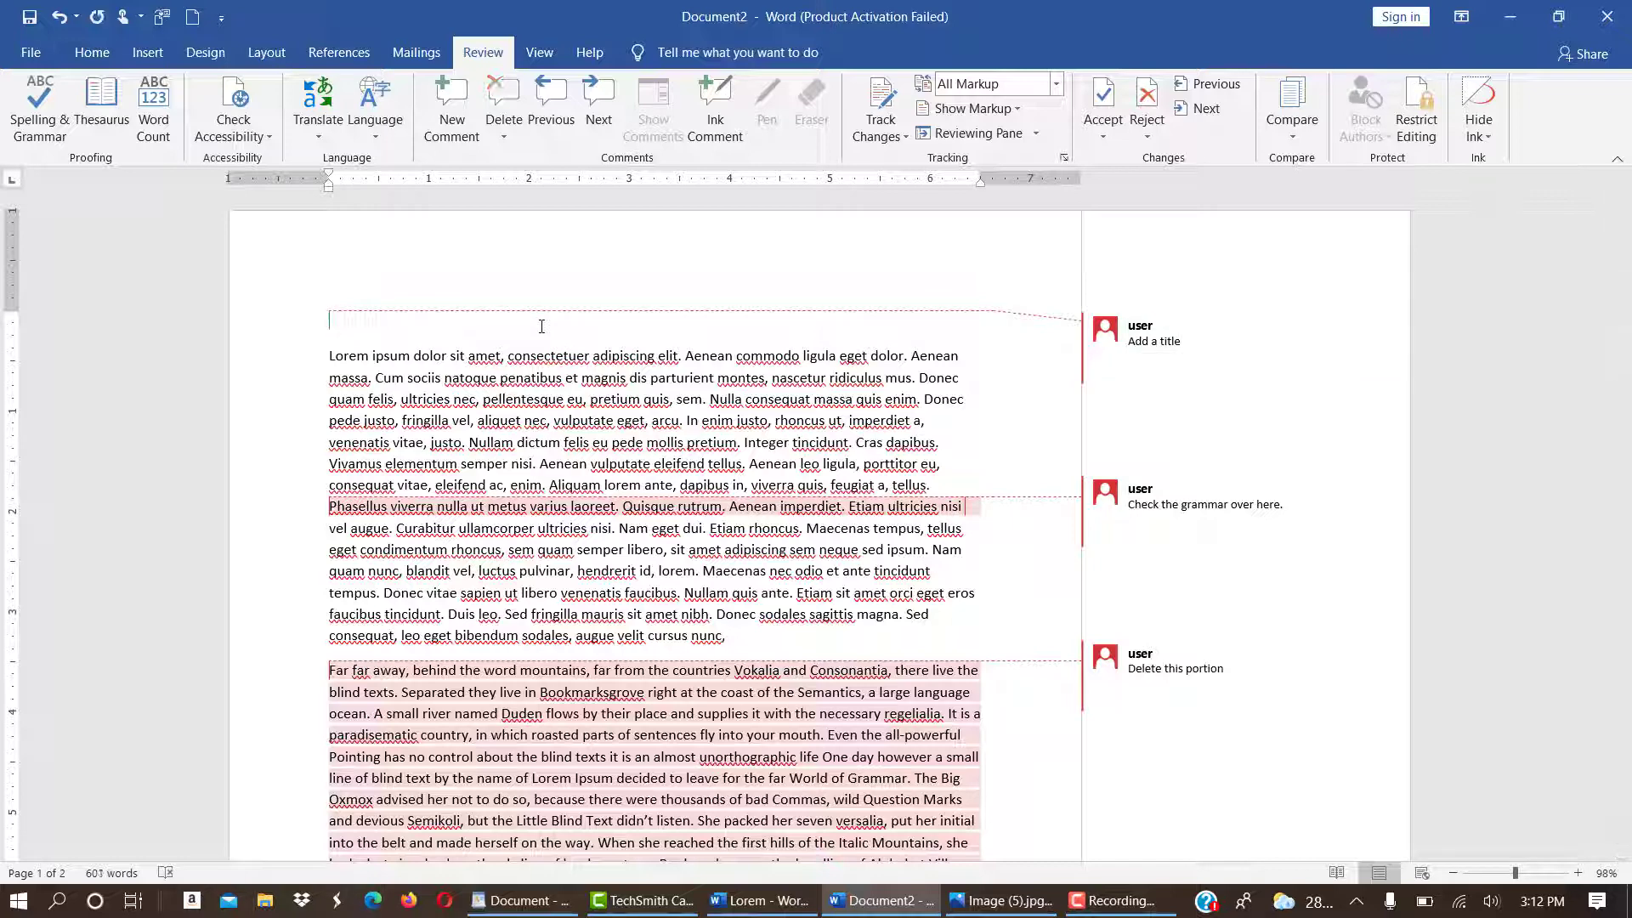
{"action": "type", "text": "MY HOMEWORK"}
{"action": "key", "text": "BackSpace"}
{"action": "key", "text": "BackSpace"}
{"action": "type", "text": "RK"}
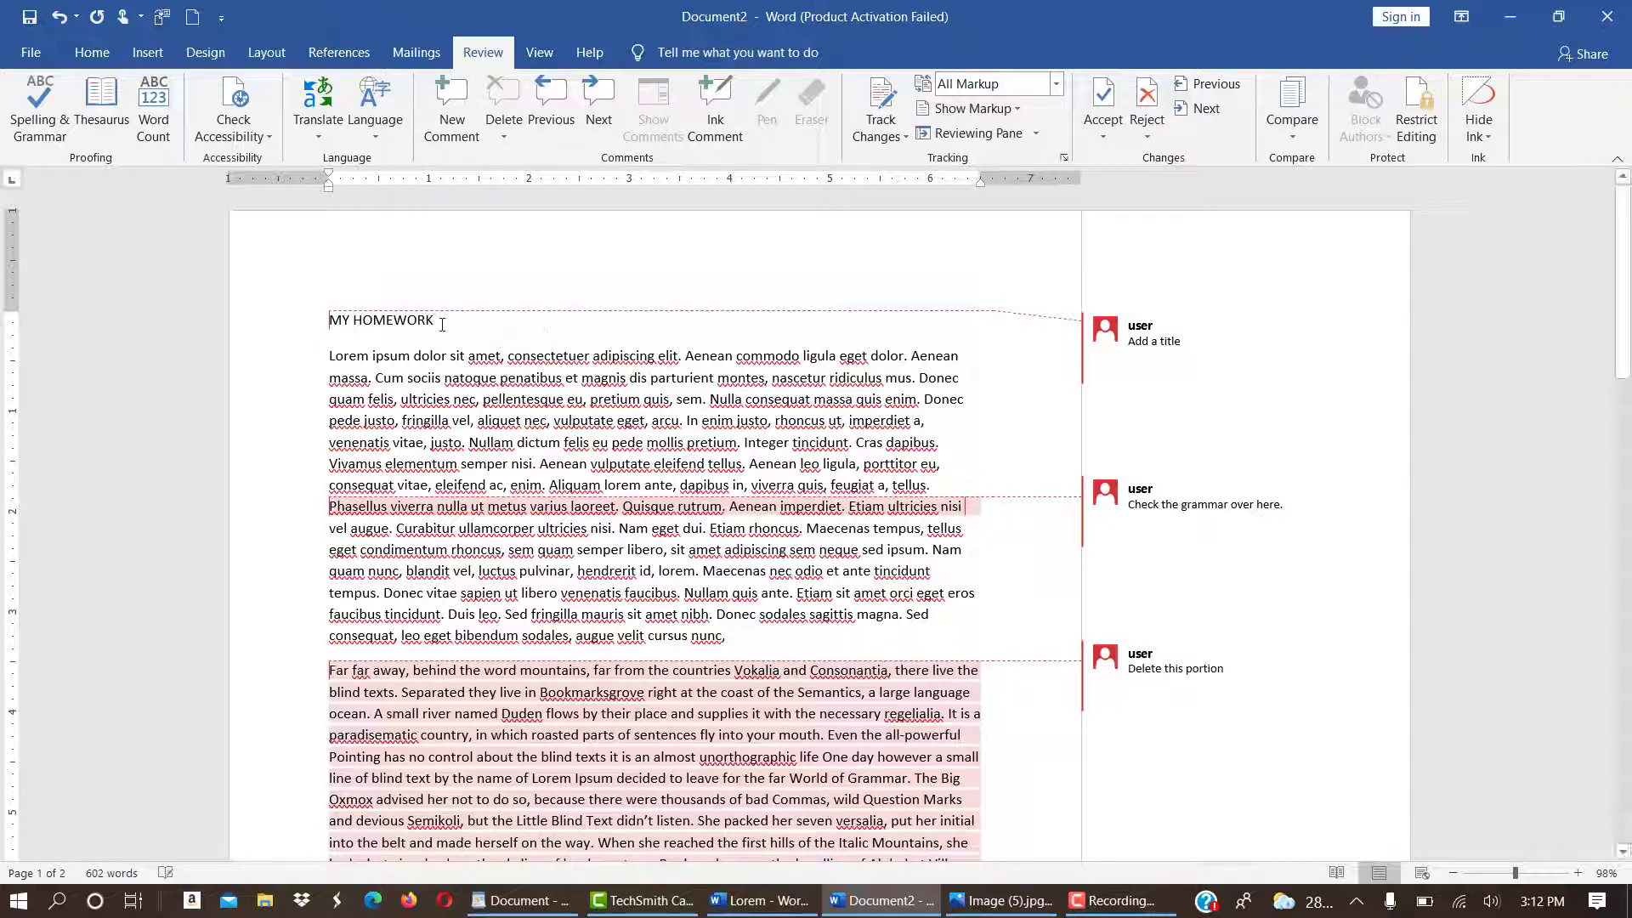
Make the MY HOMEWORK title bold, centred, larger and underlined
{"action": "left_click_drag", "start_coordinate": [441, 324], "coordinate": [332, 323]}
{"action": "key", "text": "ctrl+b"}
{"action": "key", "text": "ctrl+e"}
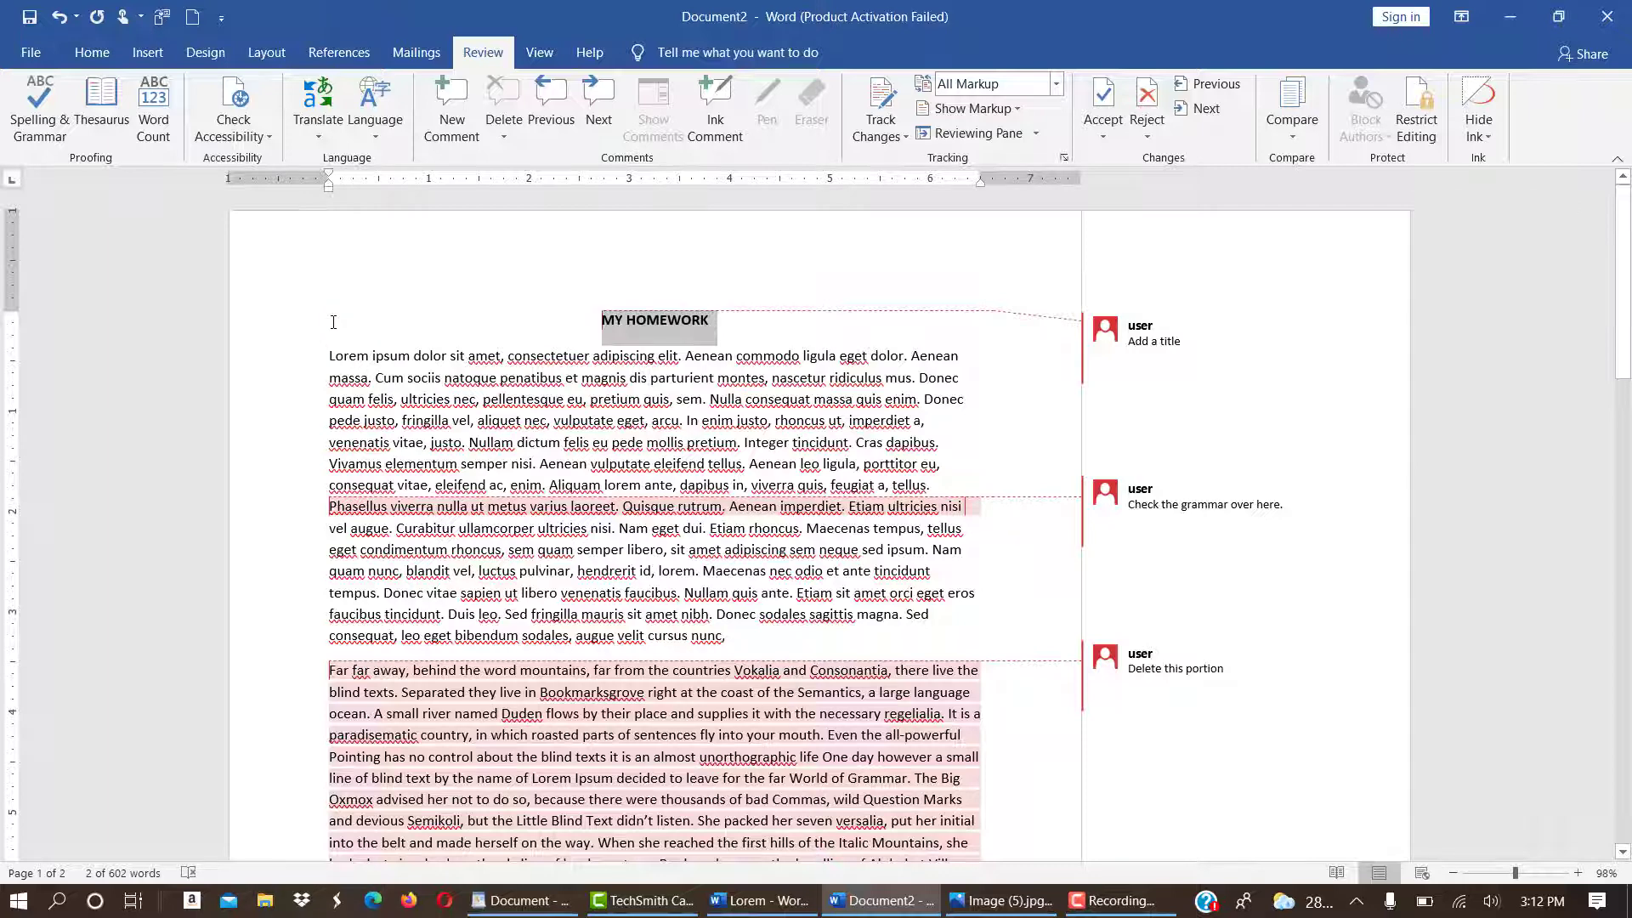
{"action": "key", "text": "ctrl+shift+period"}
{"action": "key", "text": "ctrl+shift+period"}
{"action": "key", "text": "ctrl+shift+period"}
{"action": "key", "text": "ctrl+shift+period"}
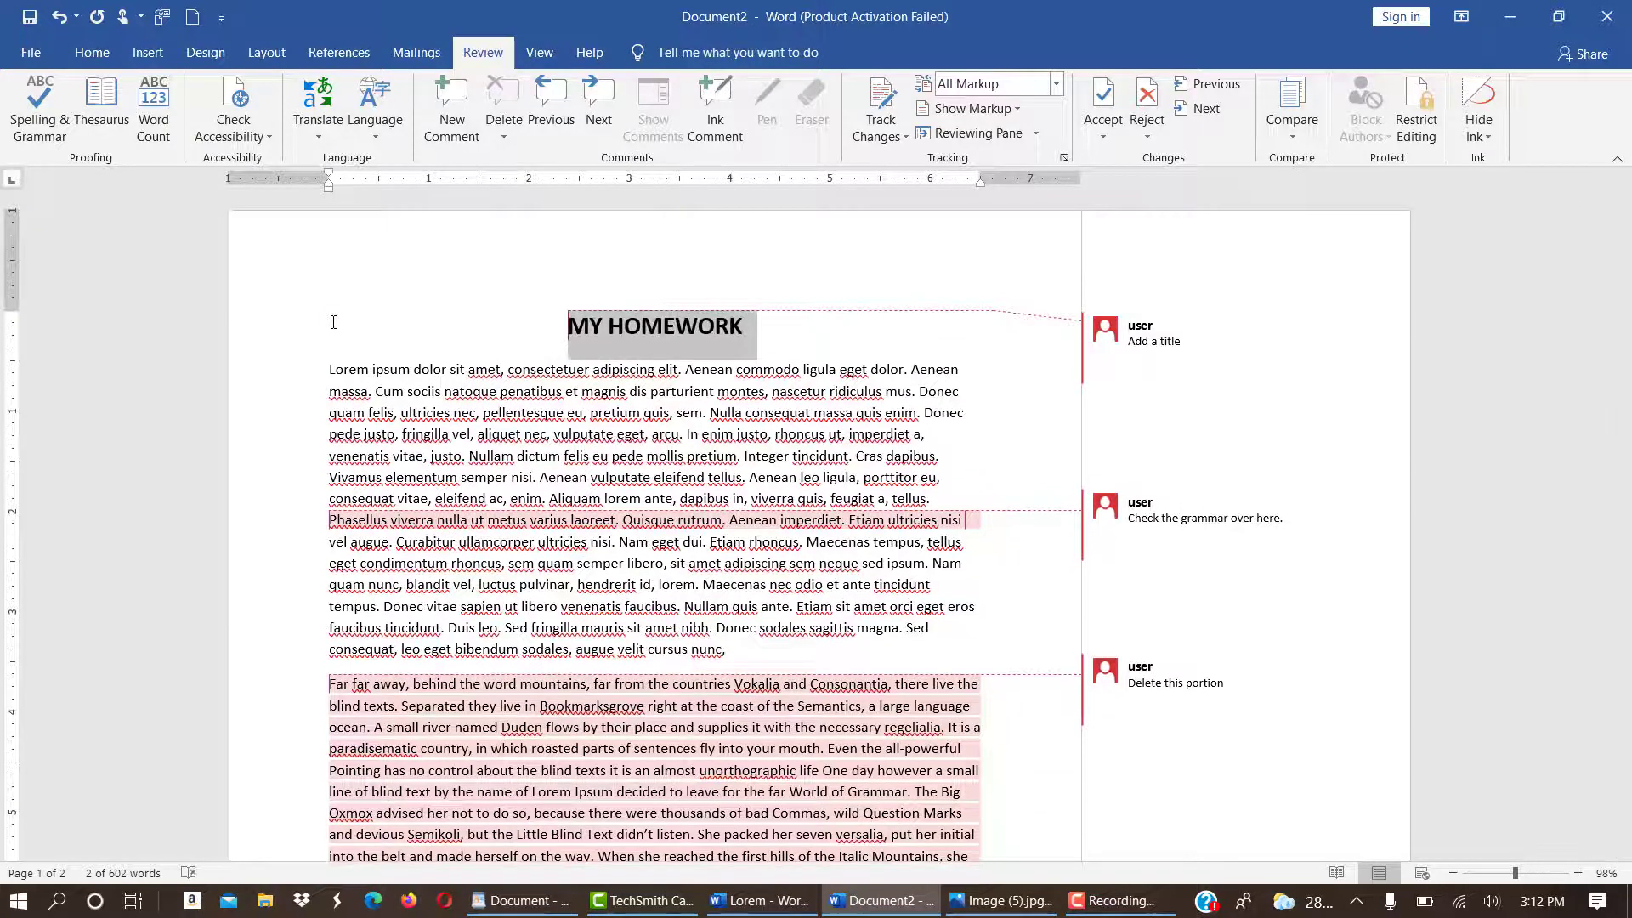
{"action": "key", "text": "ctrl+u"}
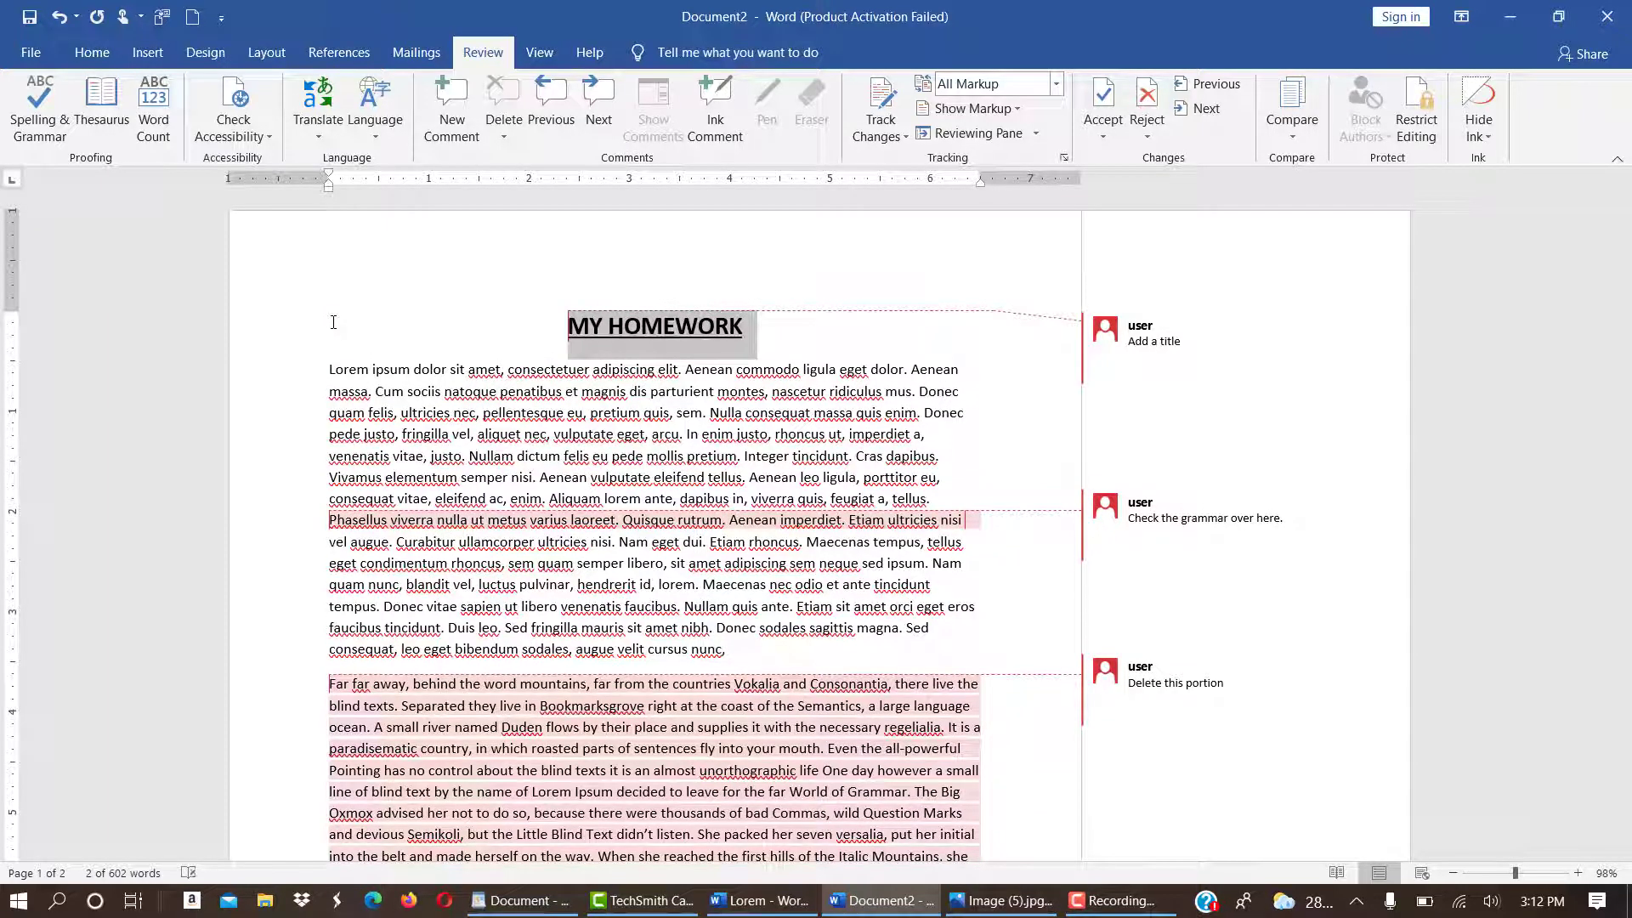
{"action": "left_click", "coordinate": [719, 521]}
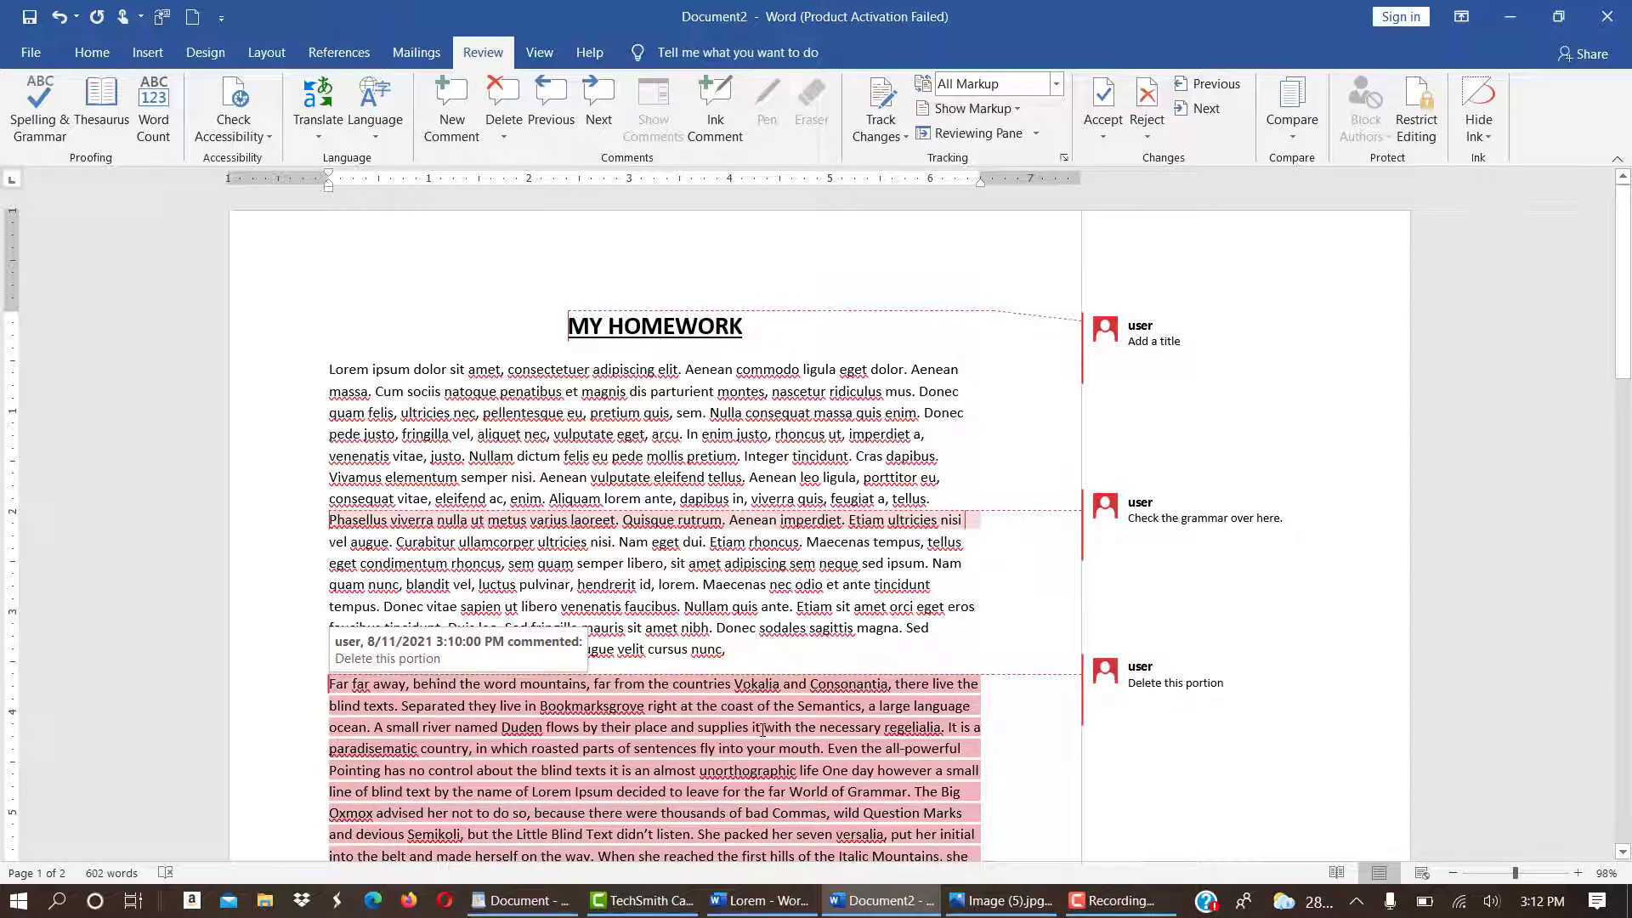
Select and delete the 'Far far away' paragraph with its comment, leaving 402 words
{"action": "right_click", "coordinate": [762, 729]}
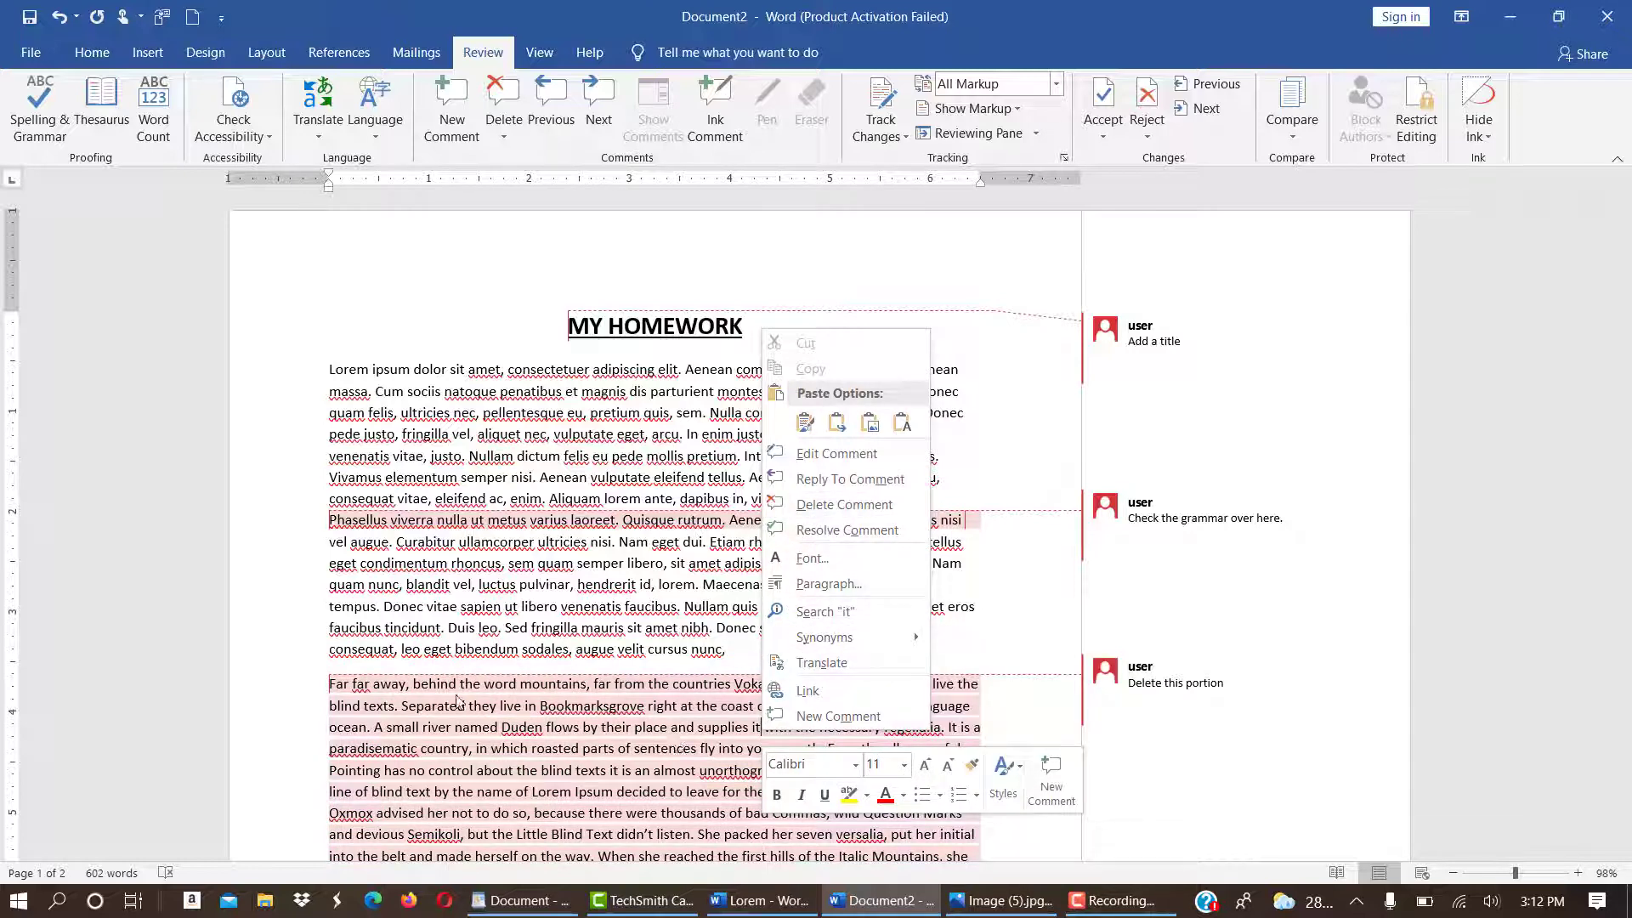
{"action": "left_click", "coordinate": [285, 696]}
{"action": "scroll", "coordinate": [284, 696], "scroll_direction": "down", "scroll_amount": 4}
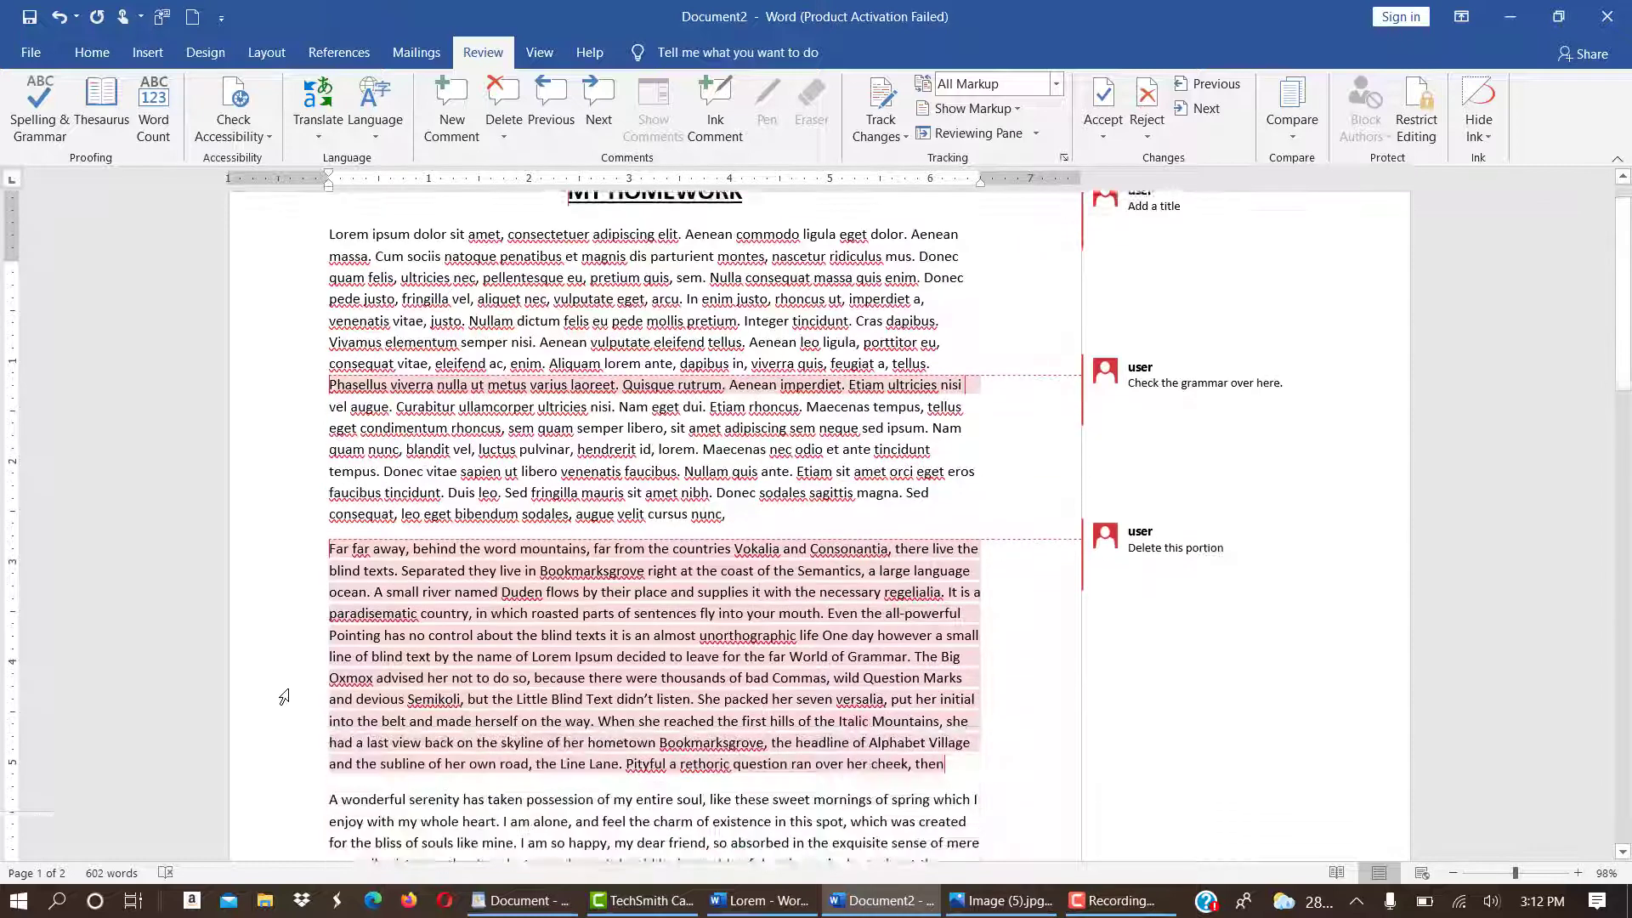
{"action": "left_click", "coordinate": [350, 757]}
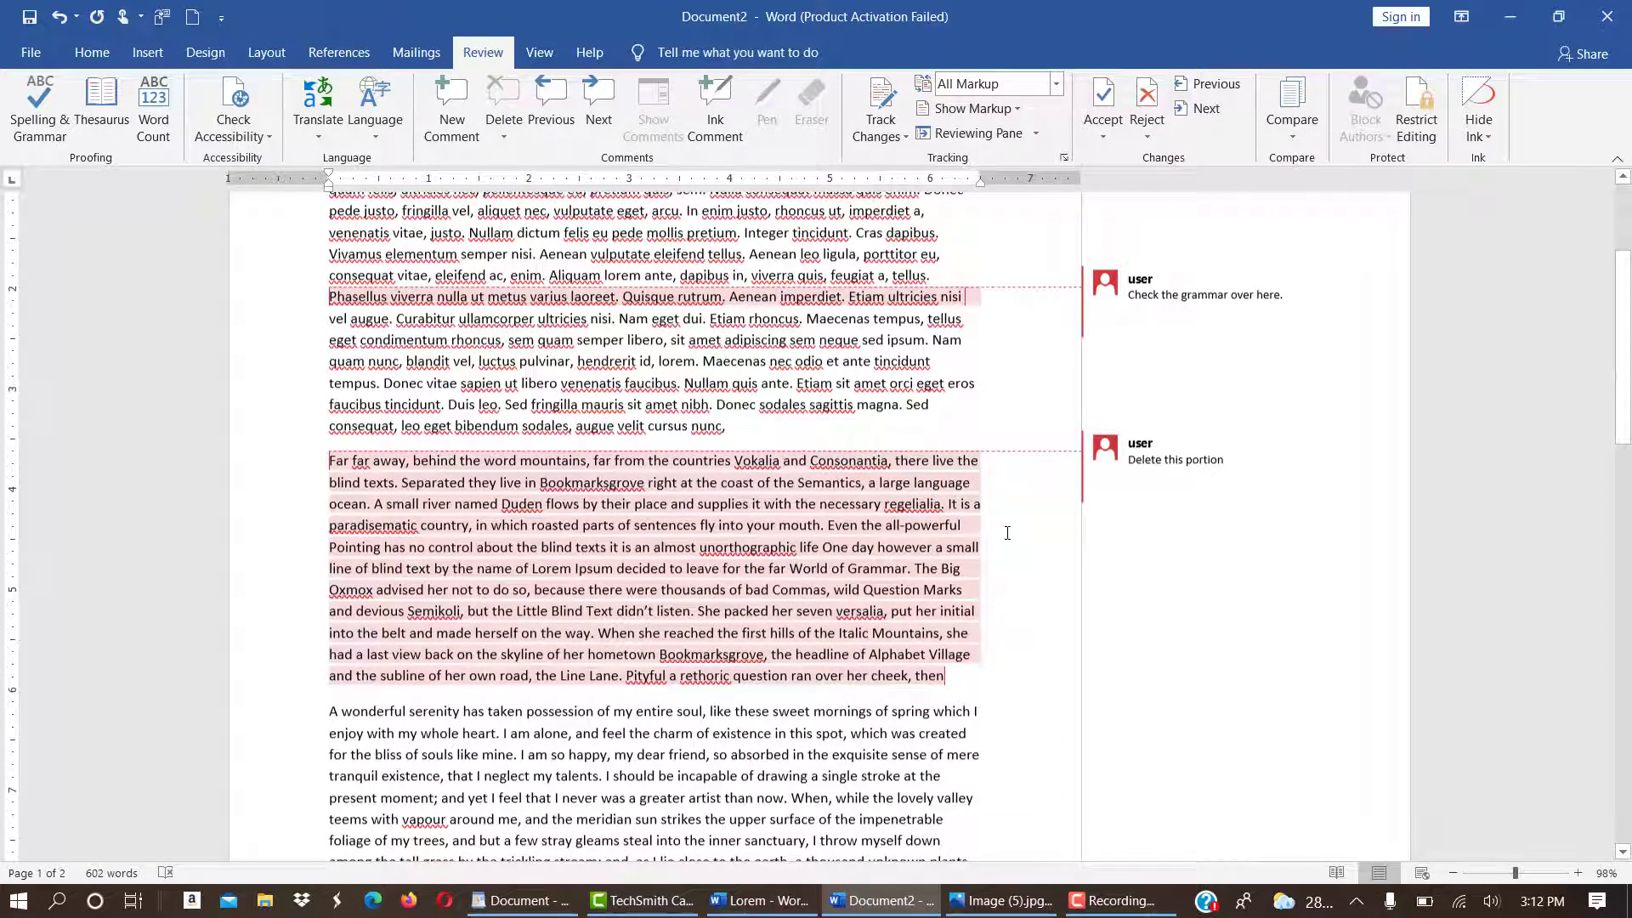
{"action": "left_click", "coordinate": [1007, 533]}
{"action": "left_click_drag", "start_coordinate": [328, 459], "coordinate": [942, 674]}
{"action": "key", "text": "Delete"}
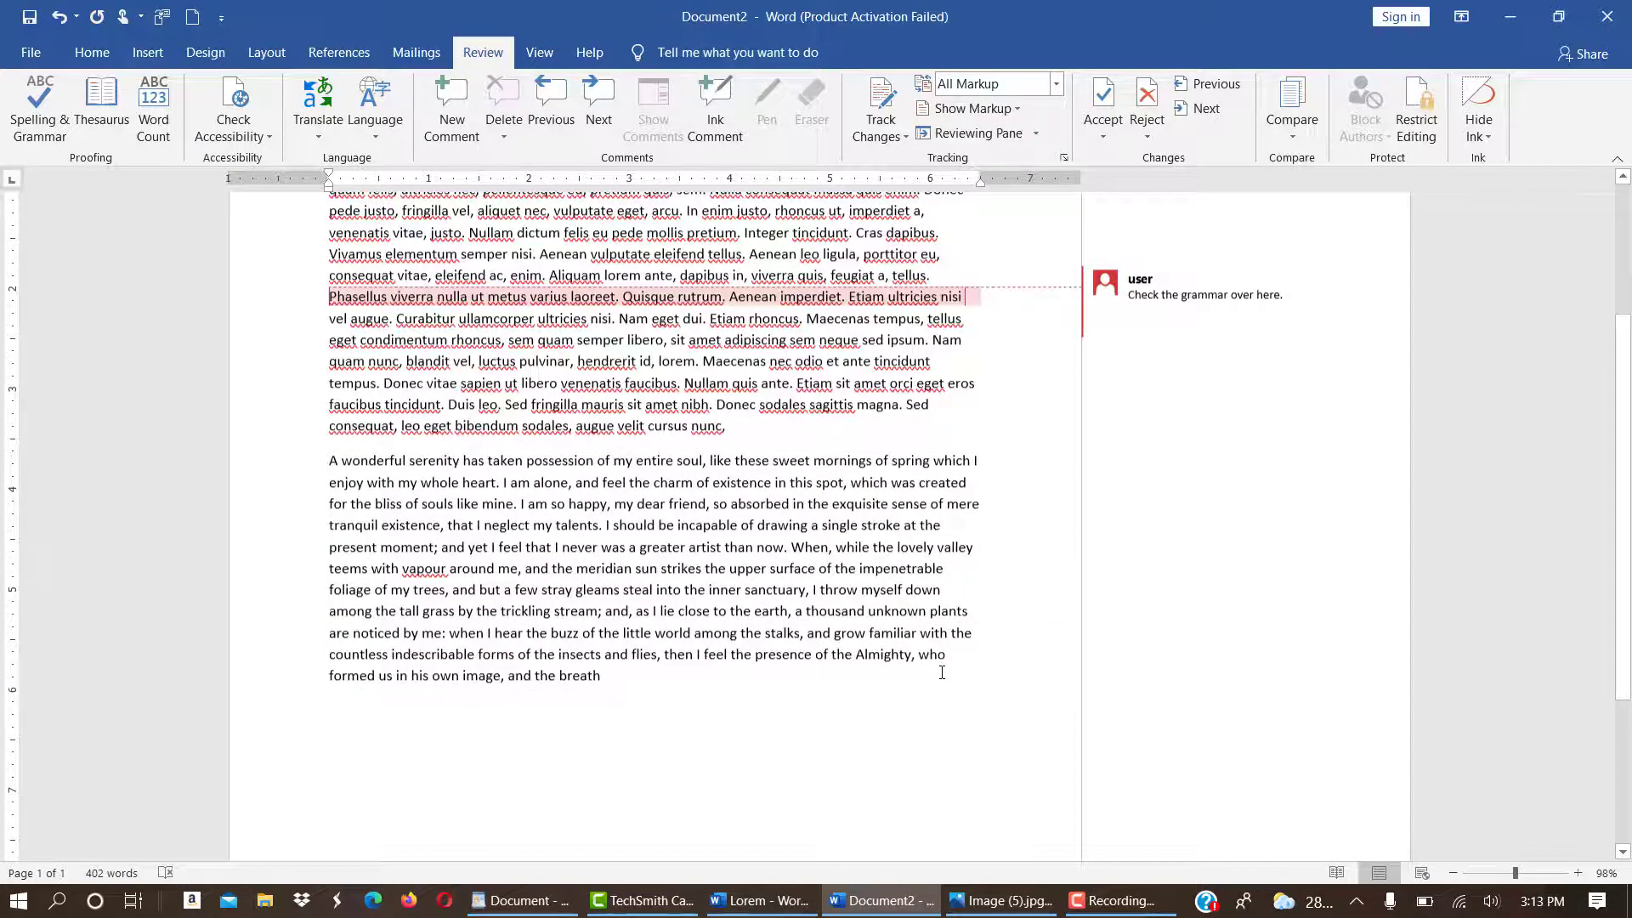
{"action": "scroll", "coordinate": [942, 672], "scroll_direction": "up", "scroll_amount": 3}
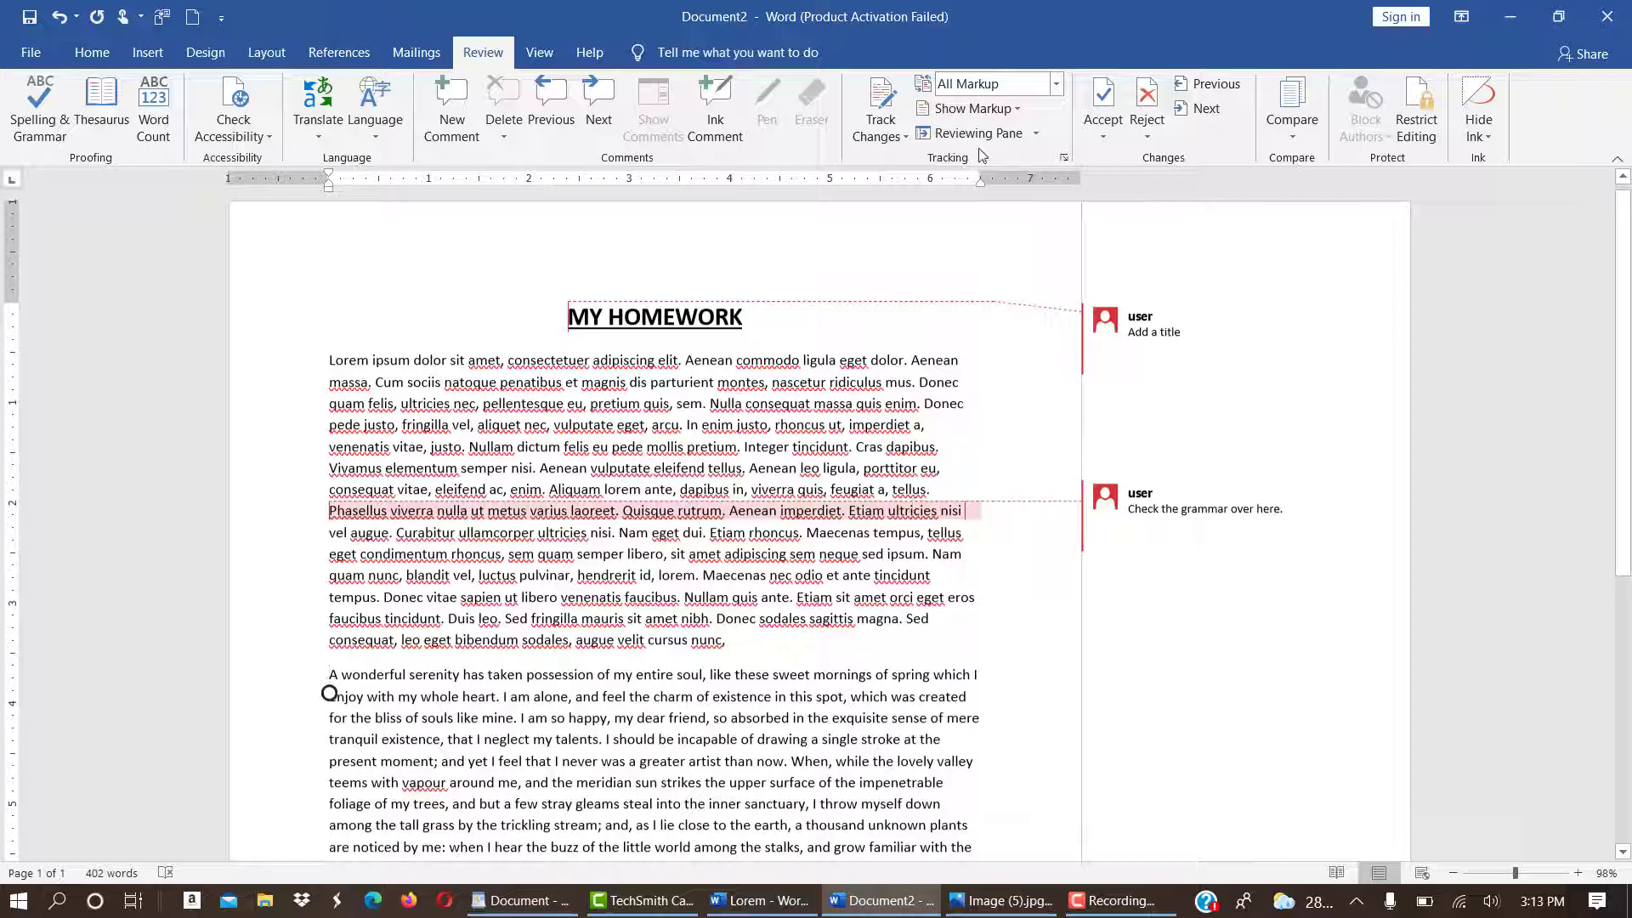
Set Display for Review to No Markup and return to the File backstage for printing
{"action": "left_click", "coordinate": [1056, 83]}
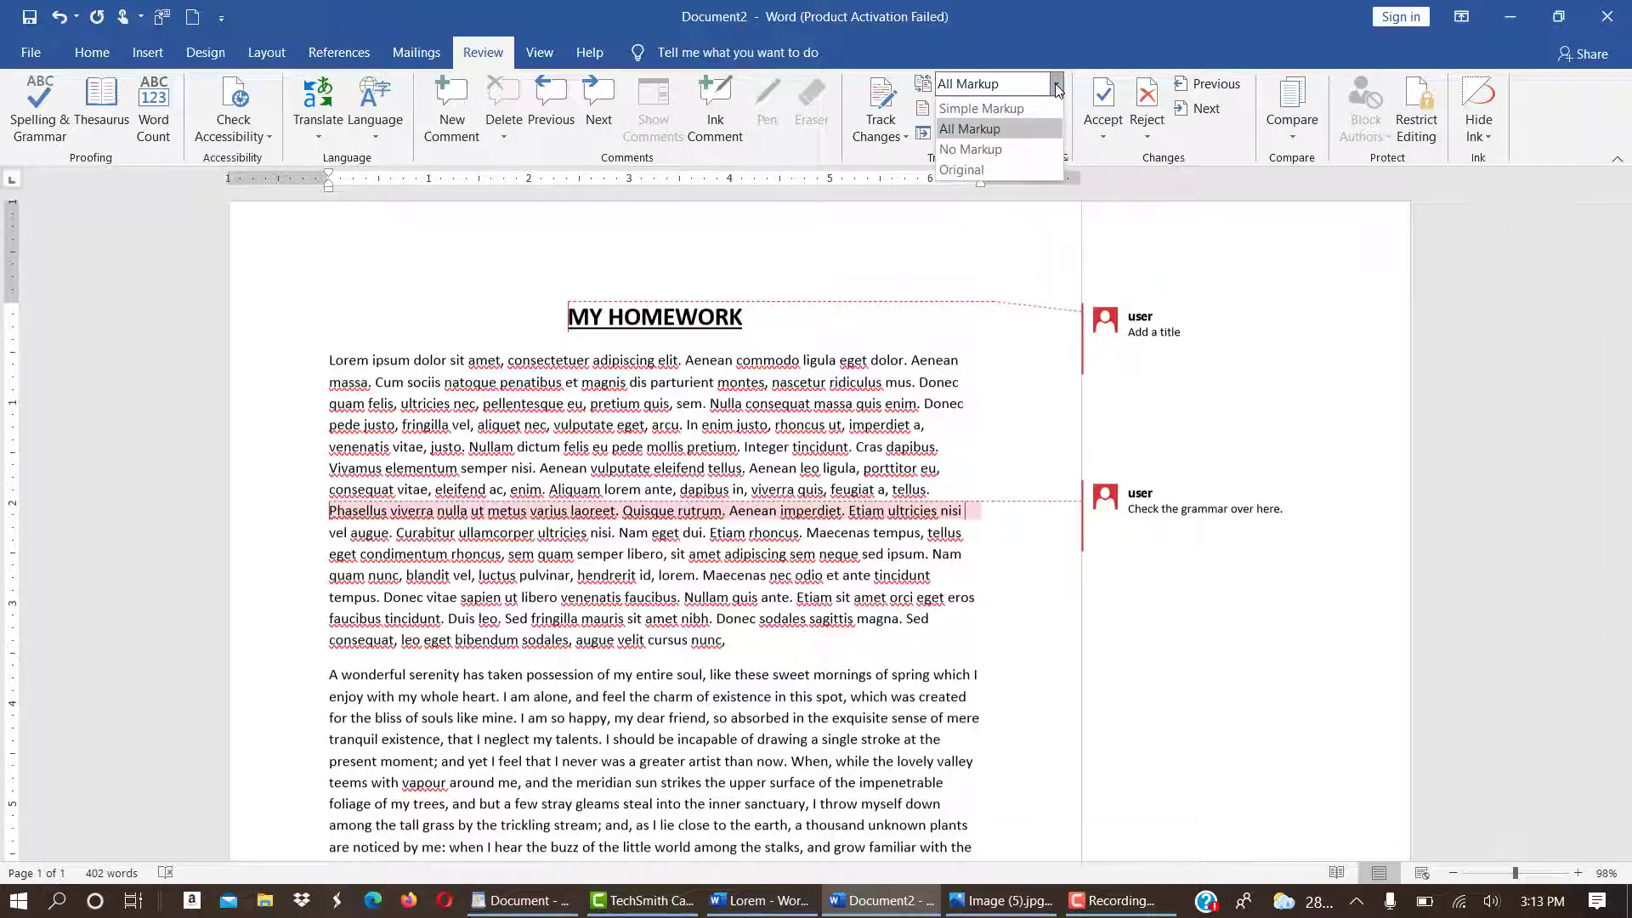
{"action": "left_click", "coordinate": [981, 149]}
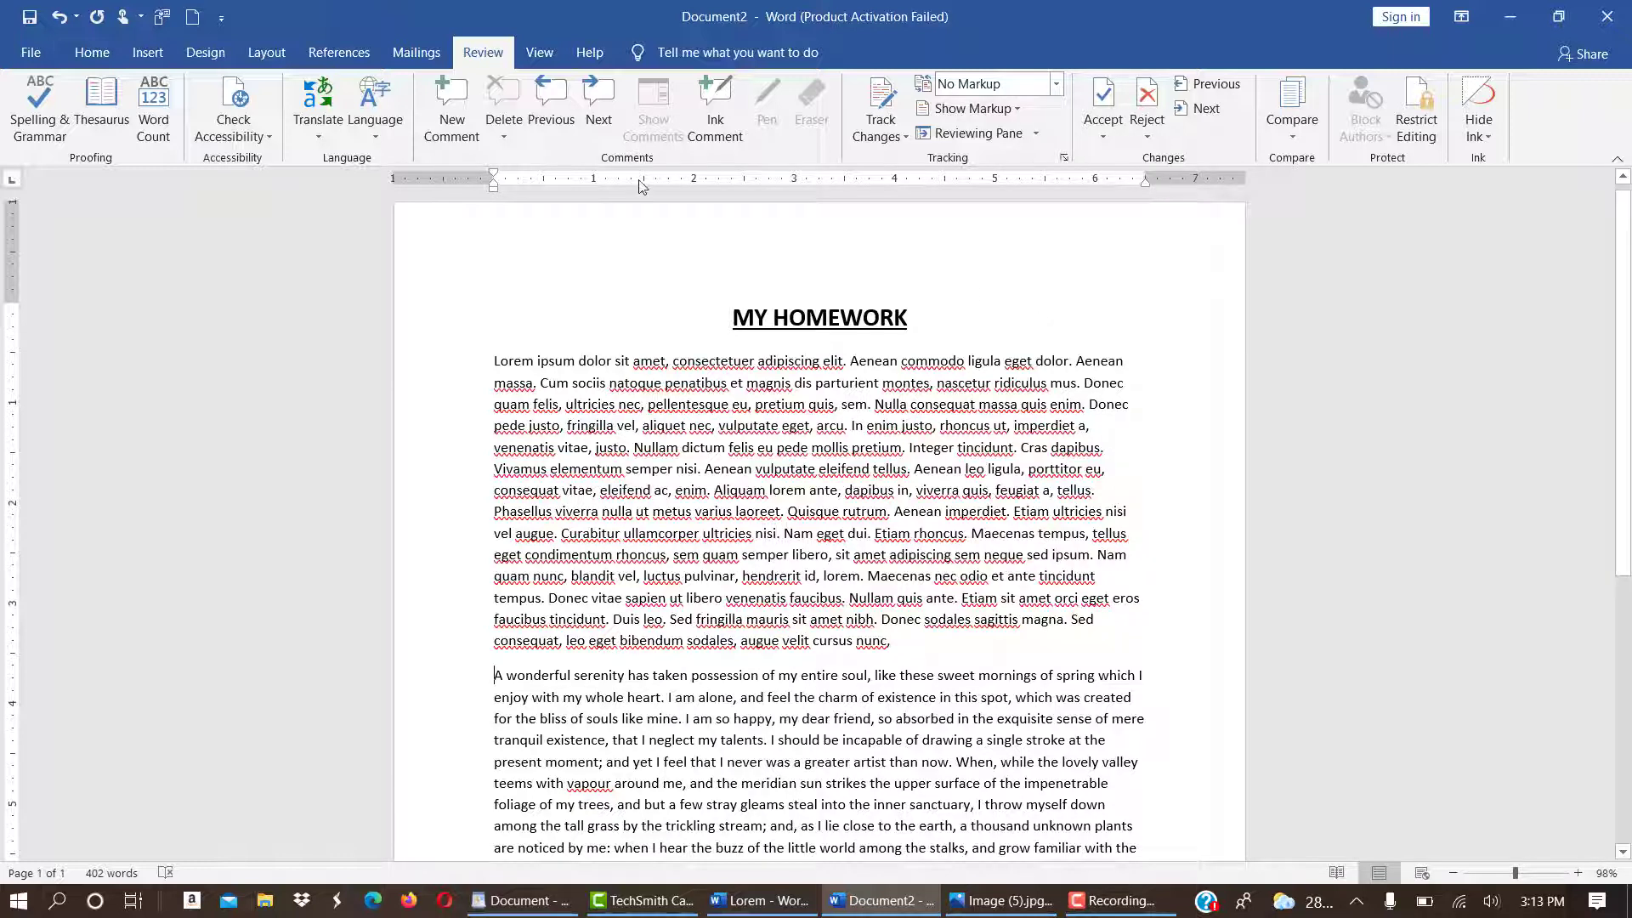
{"action": "left_click", "coordinate": [30, 52]}
Check the markup-free MY HOMEWORK page in Print preview, then go back to editing Document2
{"action": "left_click", "coordinate": [65, 425]}
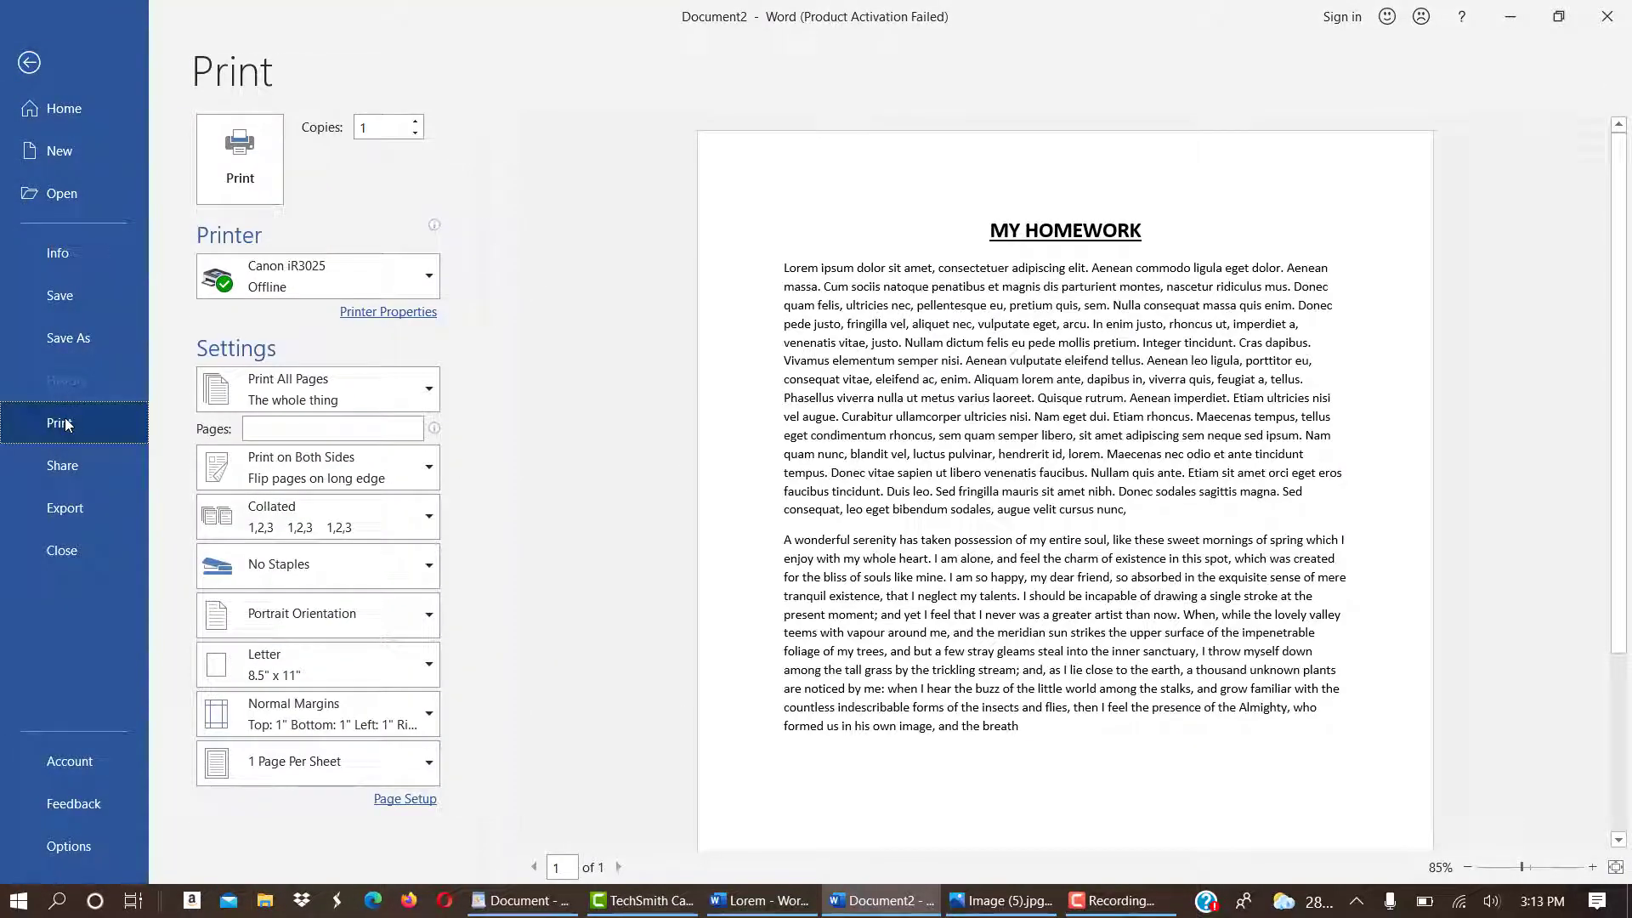
{"action": "left_click", "coordinate": [28, 64]}
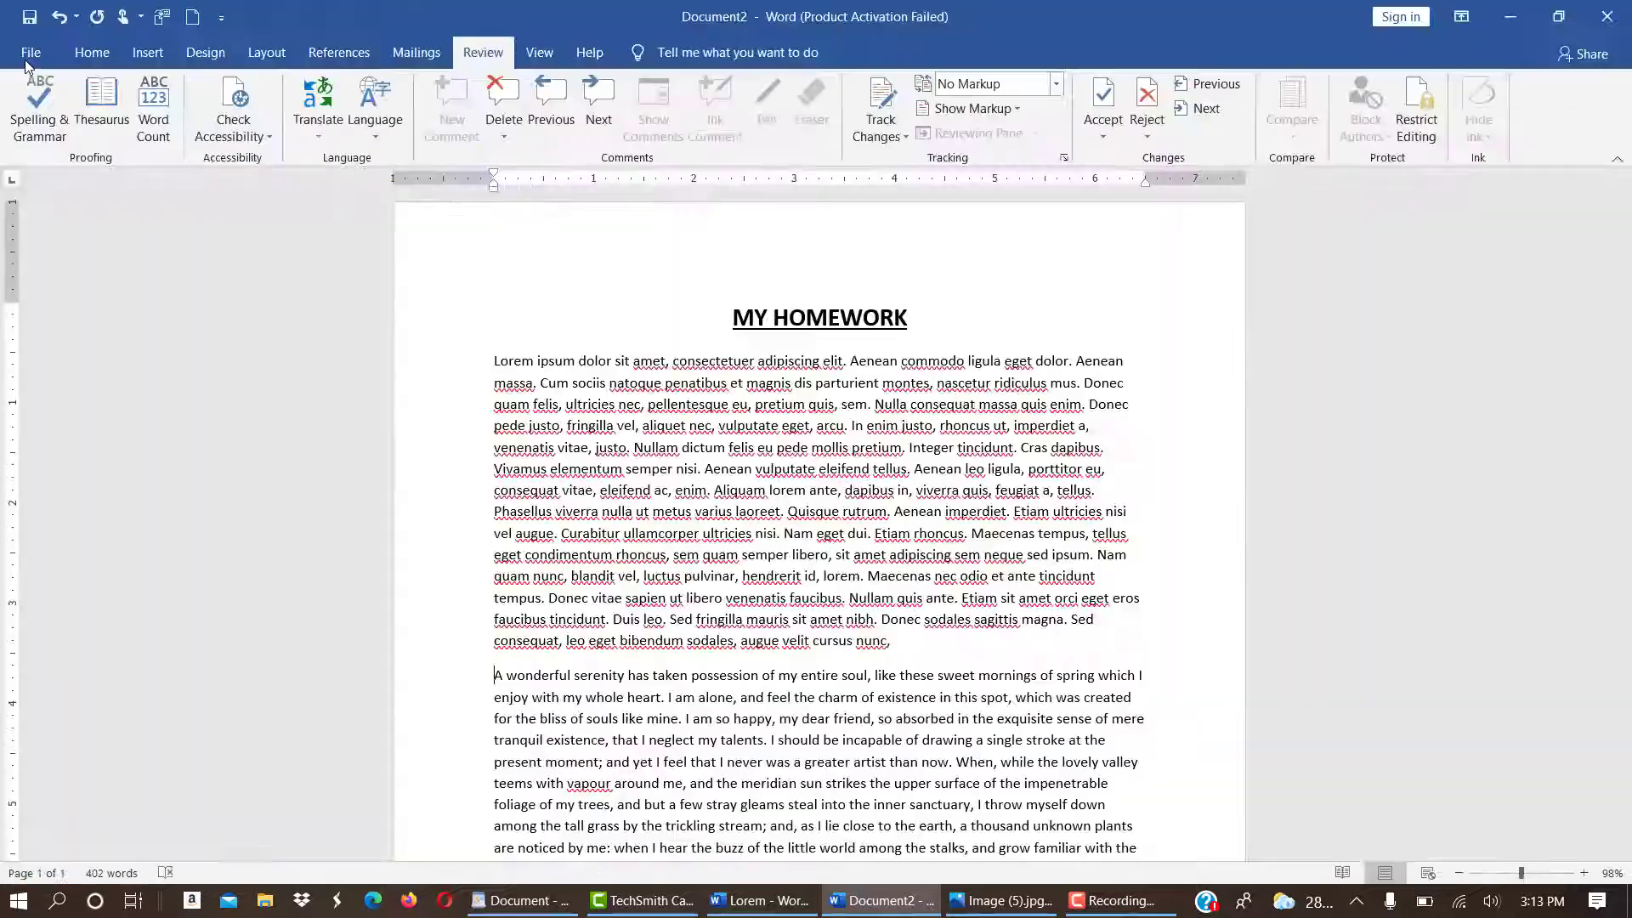